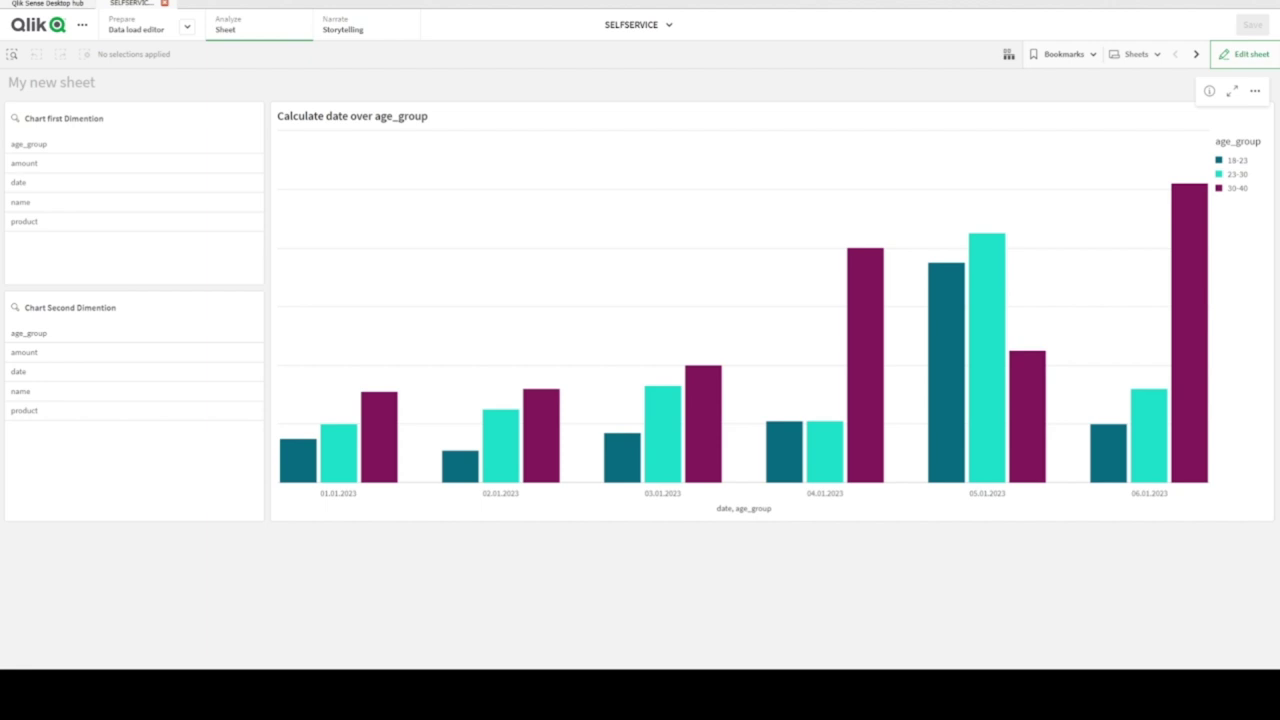
- Review the Raw Data table on My new sheet (2) and the bar charts throughout My new sheet (1)
left_click(1136, 54)
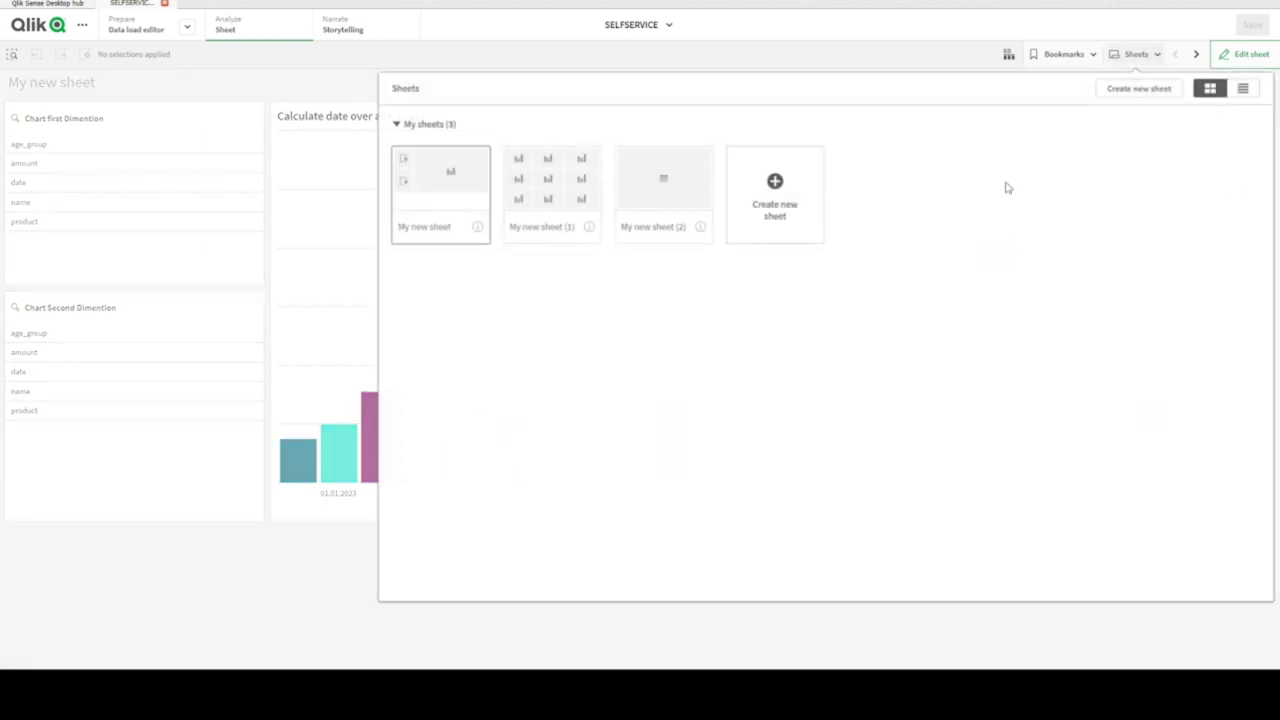
left_click(643, 193)
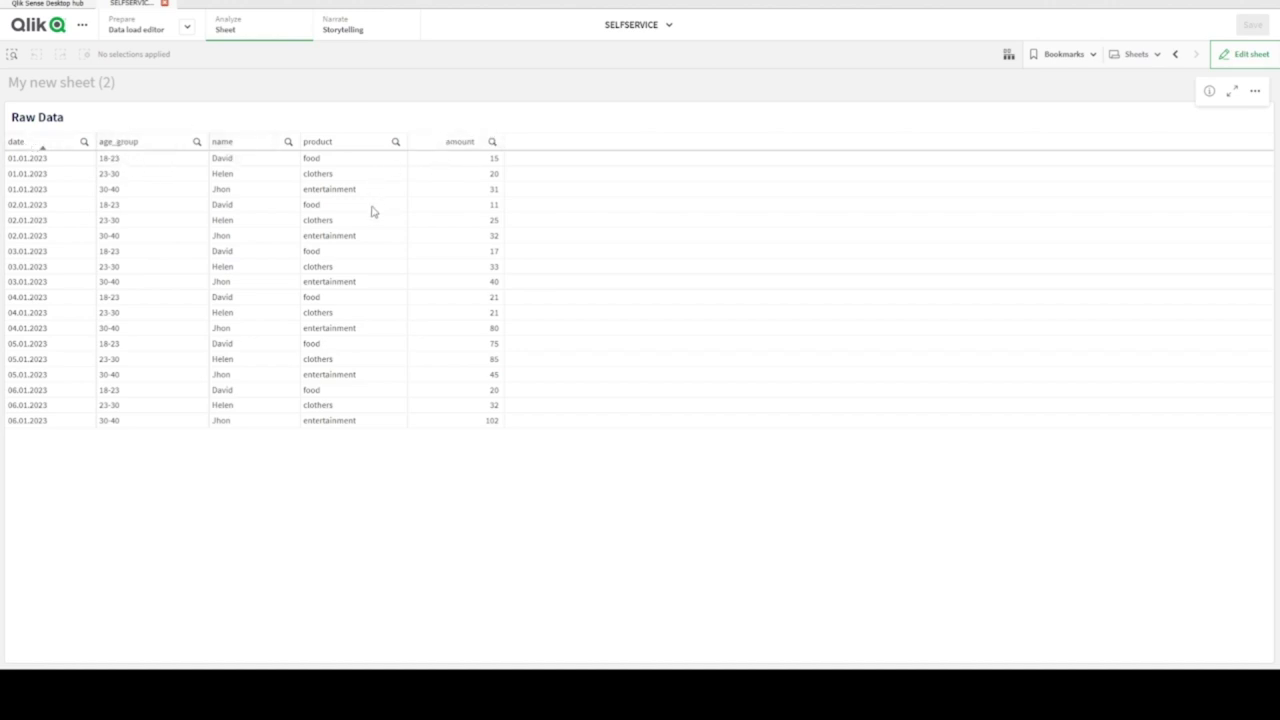
left_click(1156, 55)
left_click(506, 201)
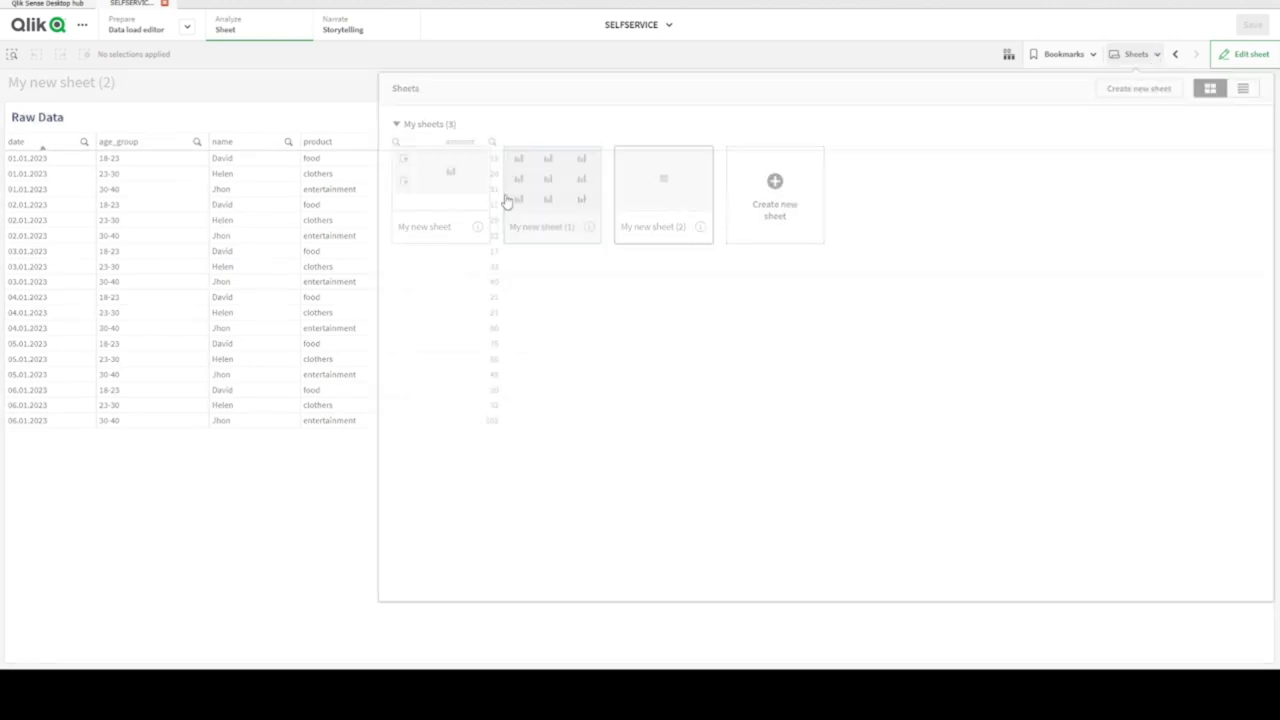
scroll(610, 290, "down", 3)
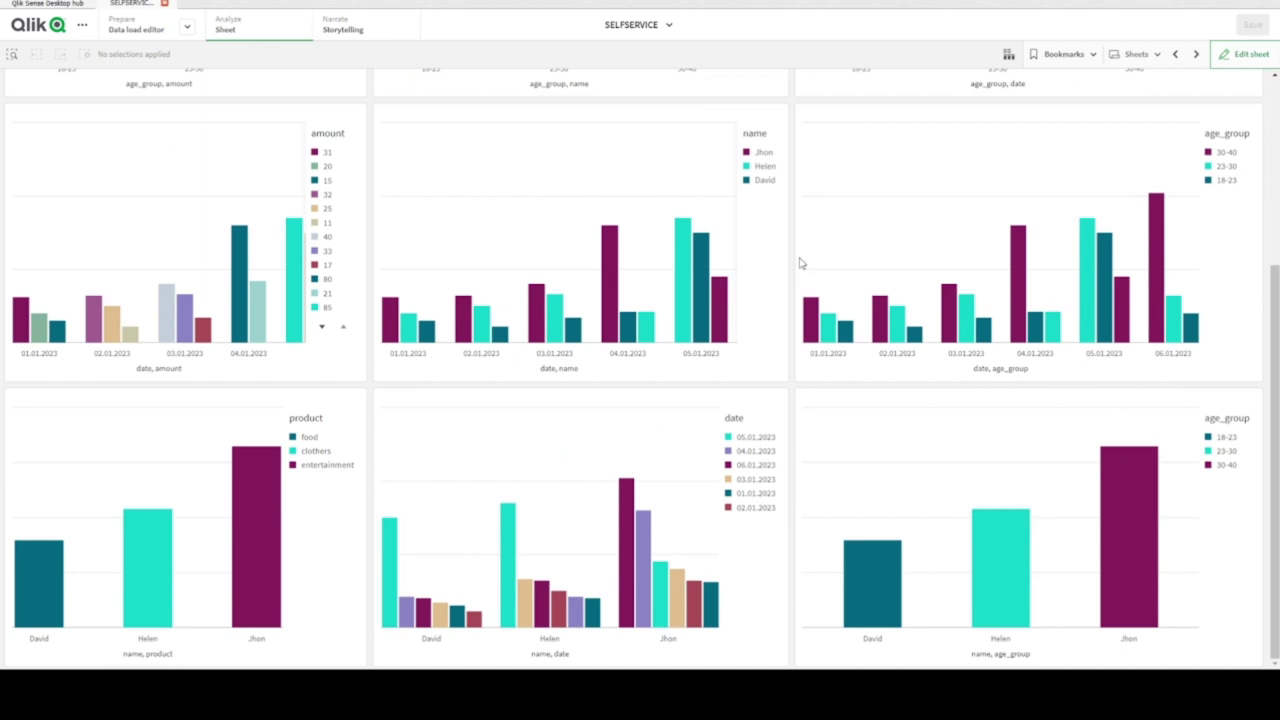
scroll(1267, 108, "up", 3)
scroll(1267, 108, "down", 5)
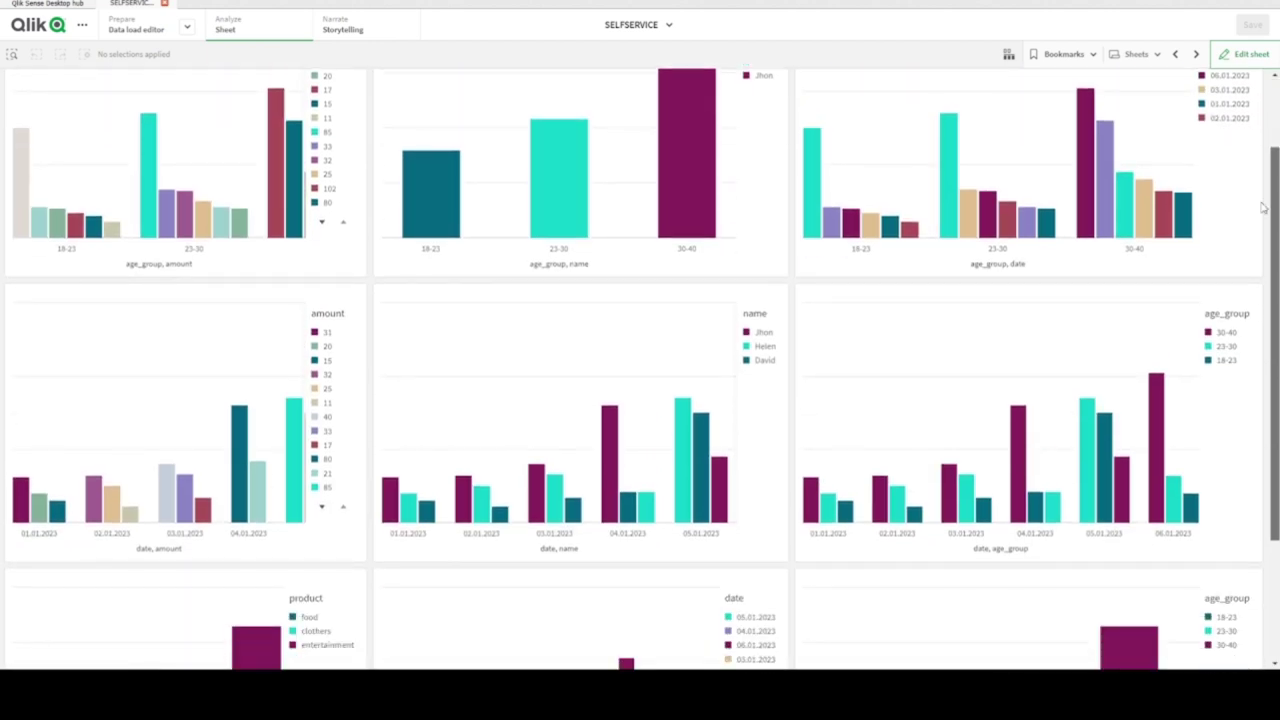
scroll(1240, 110, "up", 5)
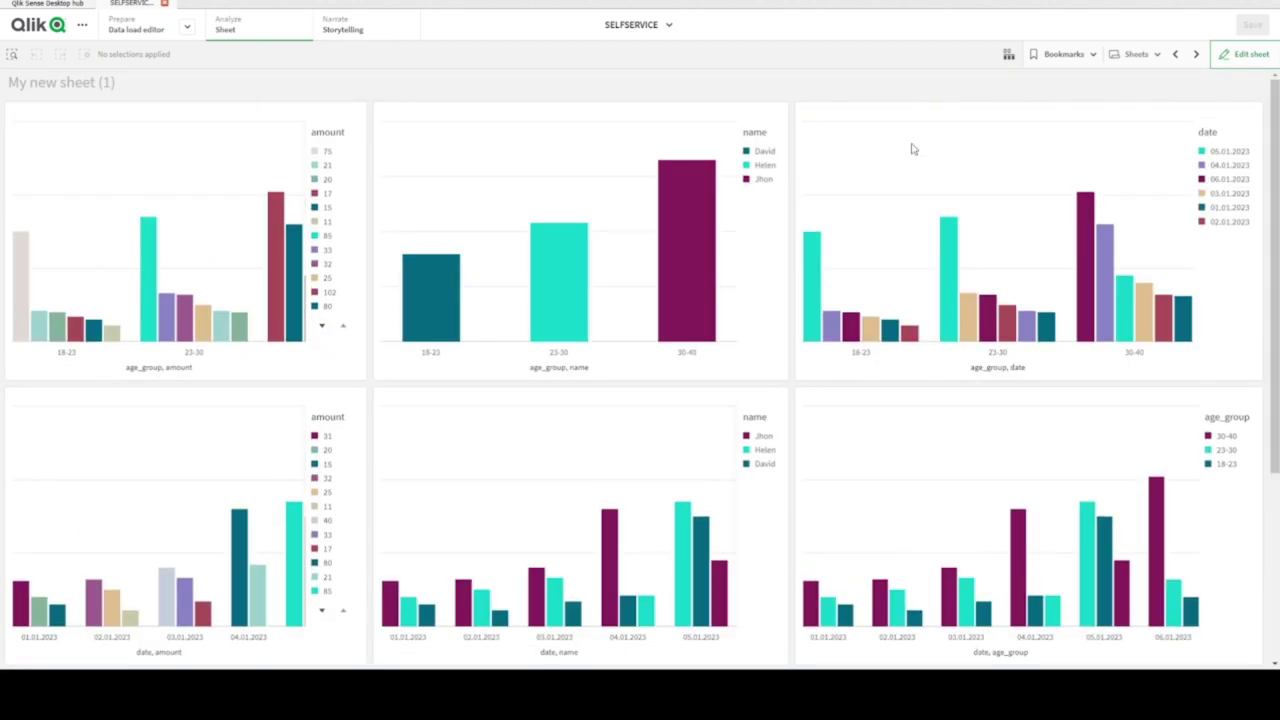
- Return to My new sheet and chart age_group as the first dimension with amount as the second
left_click(1136, 54)
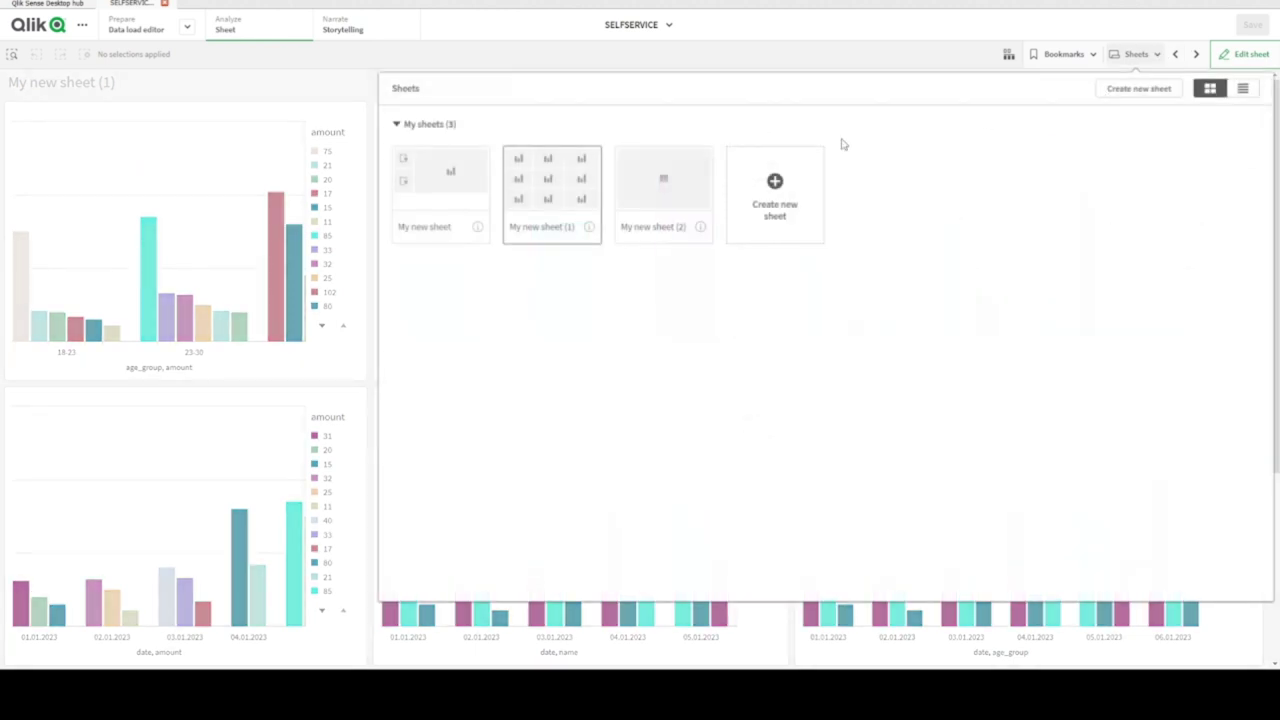
left_click(430, 183)
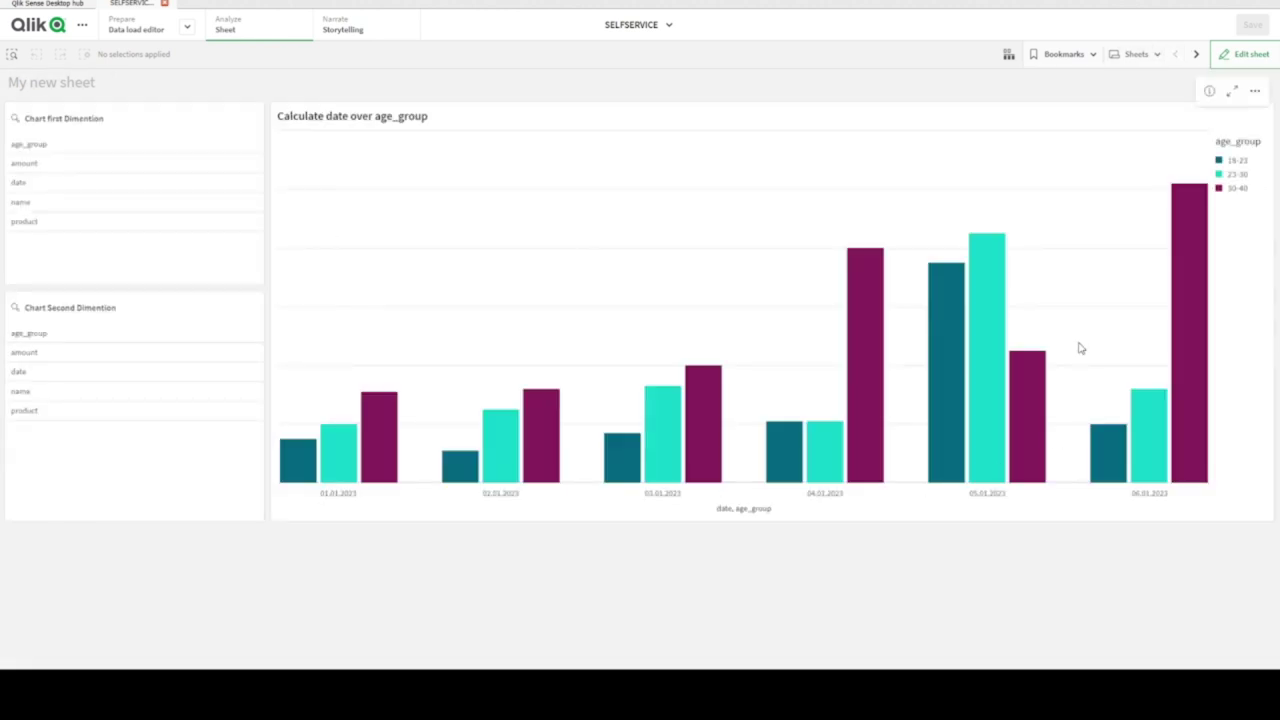
left_click(45, 148)
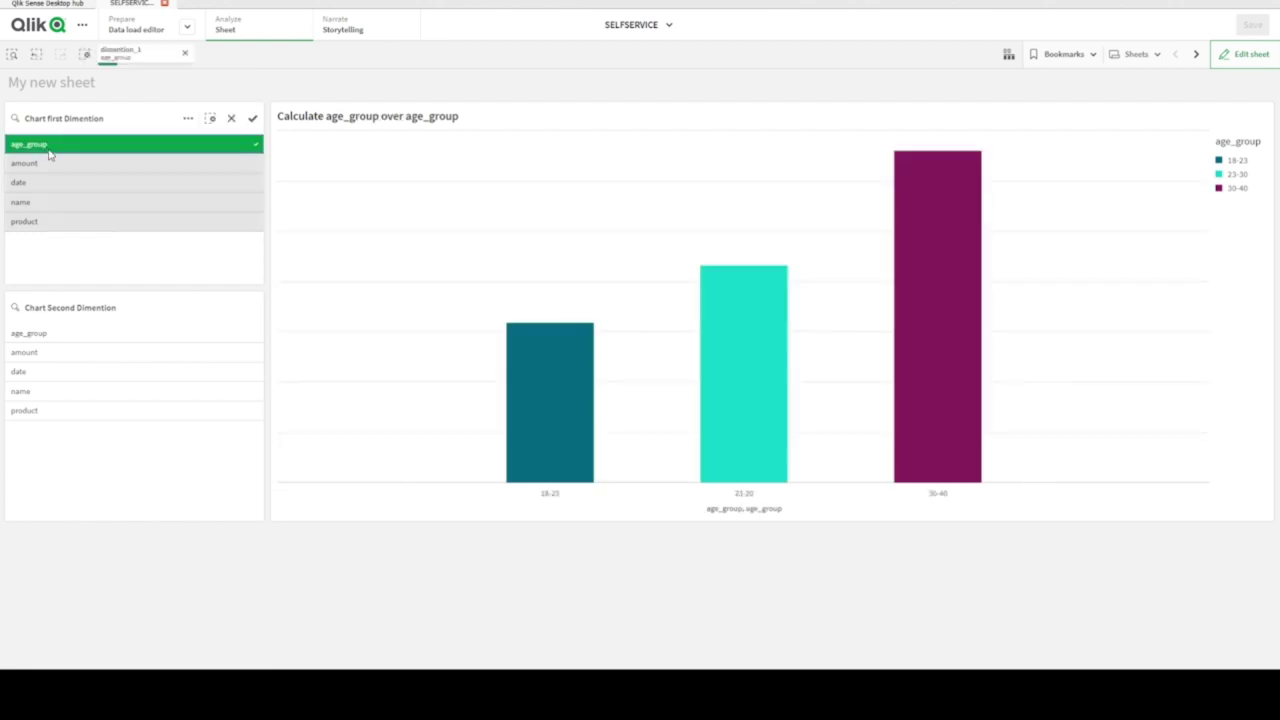
left_click(44, 355)
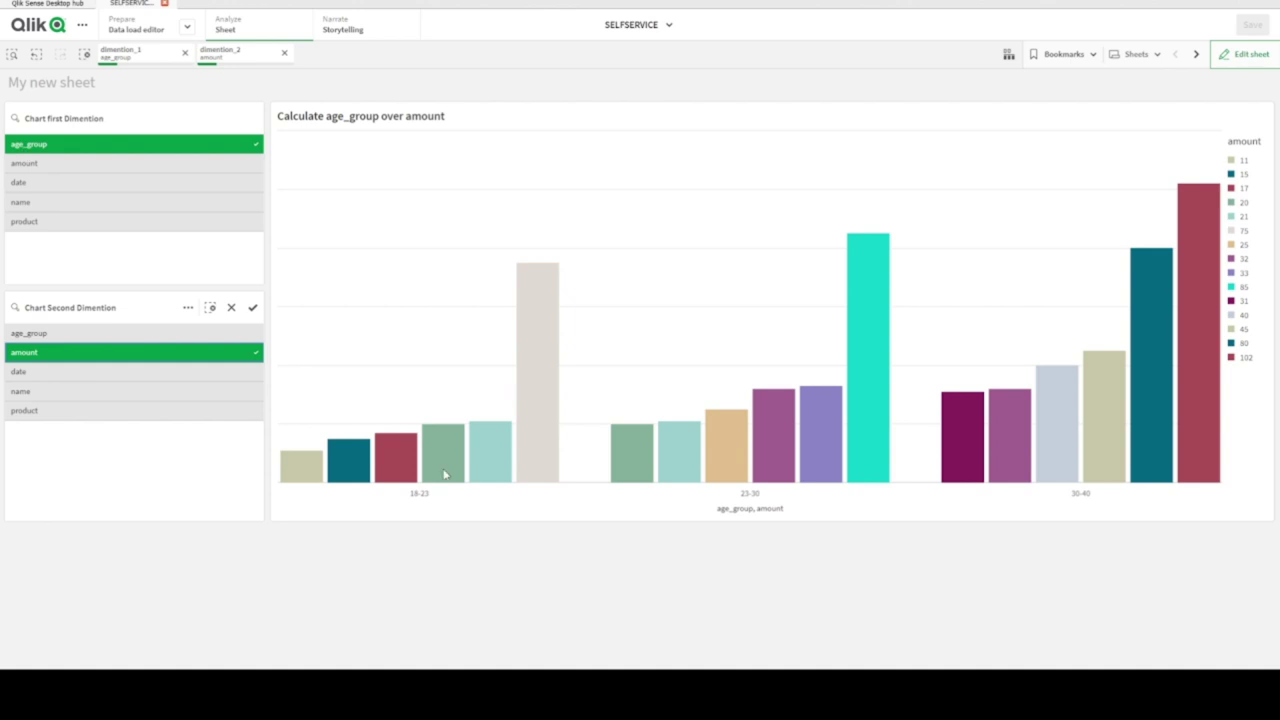
- Switch the chart's second dimension to date, name and product in turn, keeping age_group as the first dimension
left_click(138, 355)
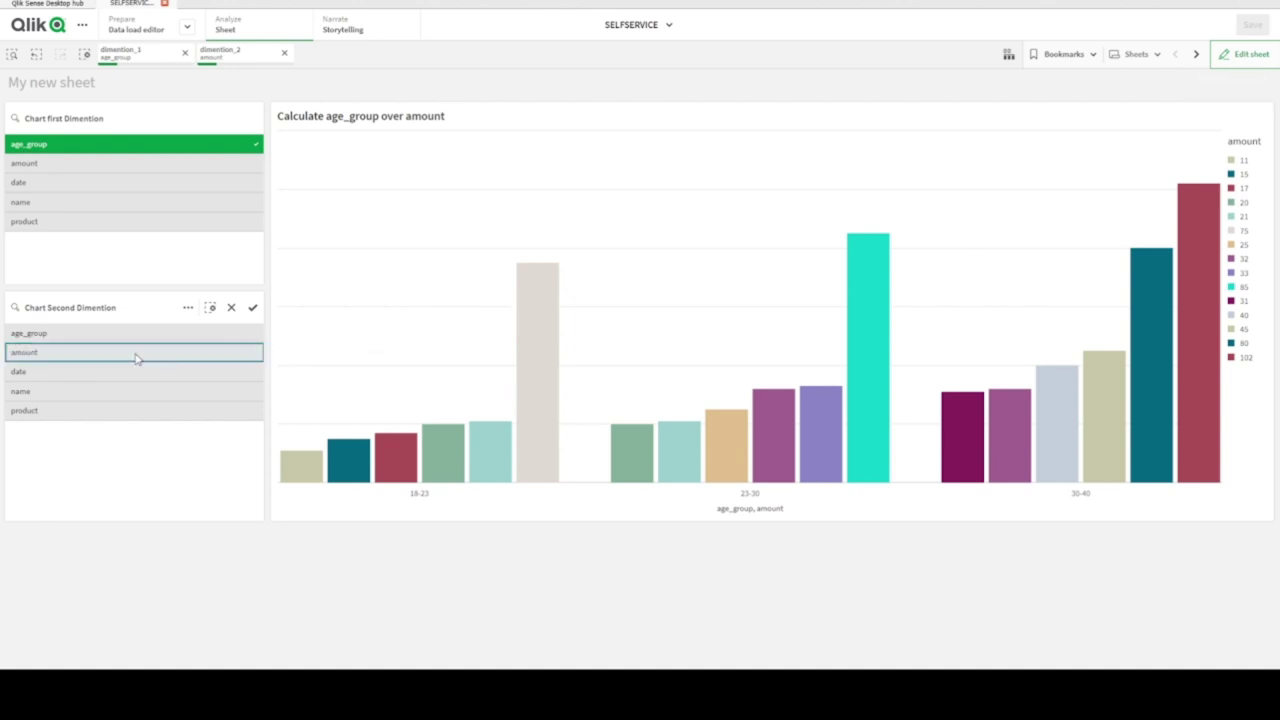
left_click(49, 373)
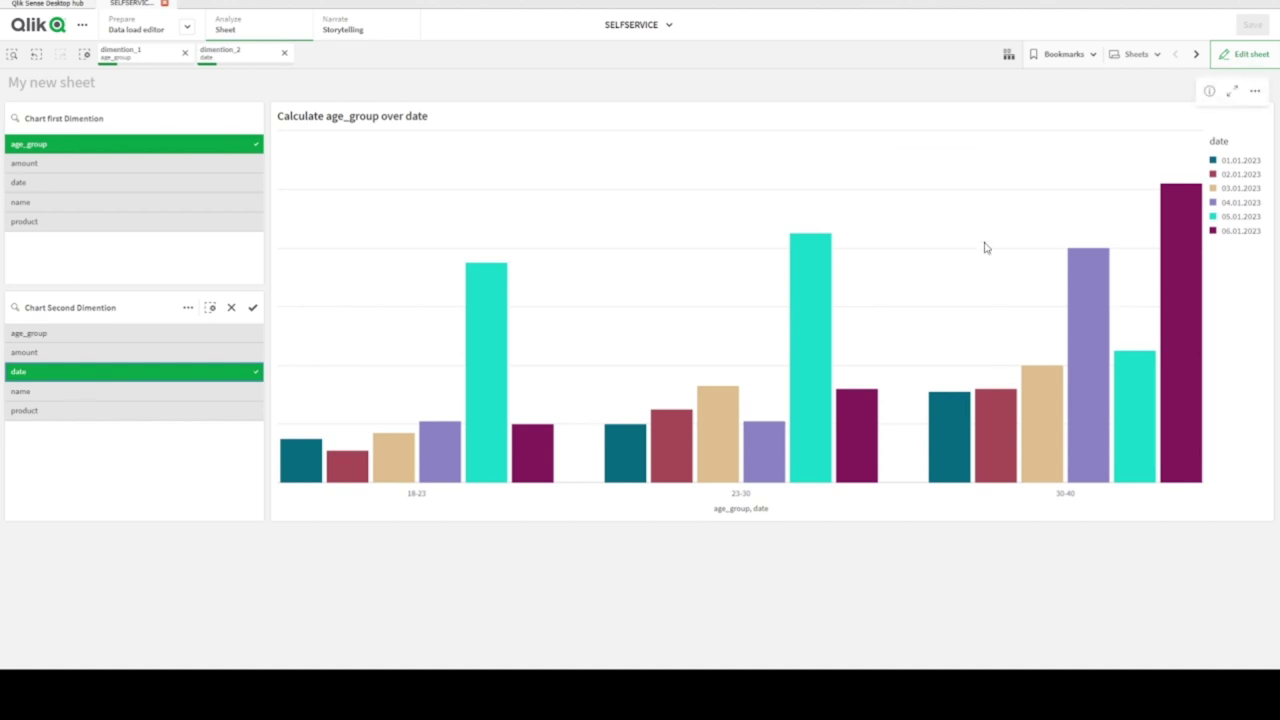
left_click(187, 374)
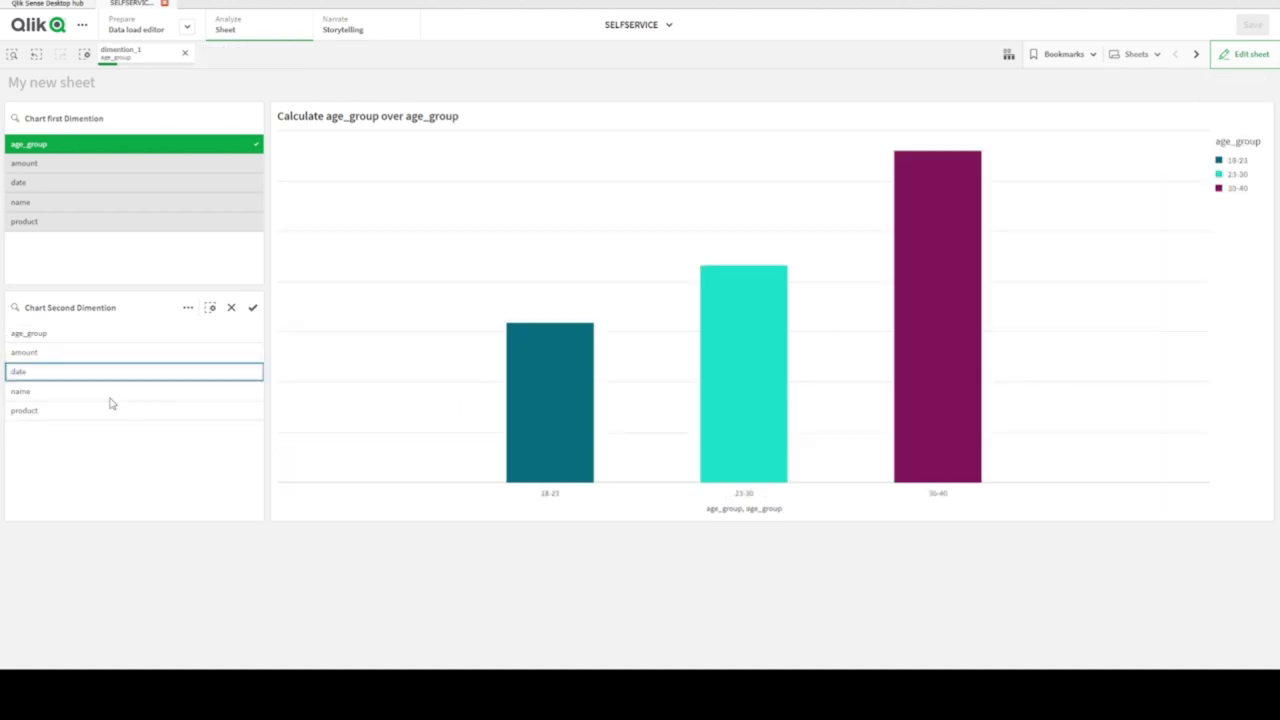
left_click(86, 396)
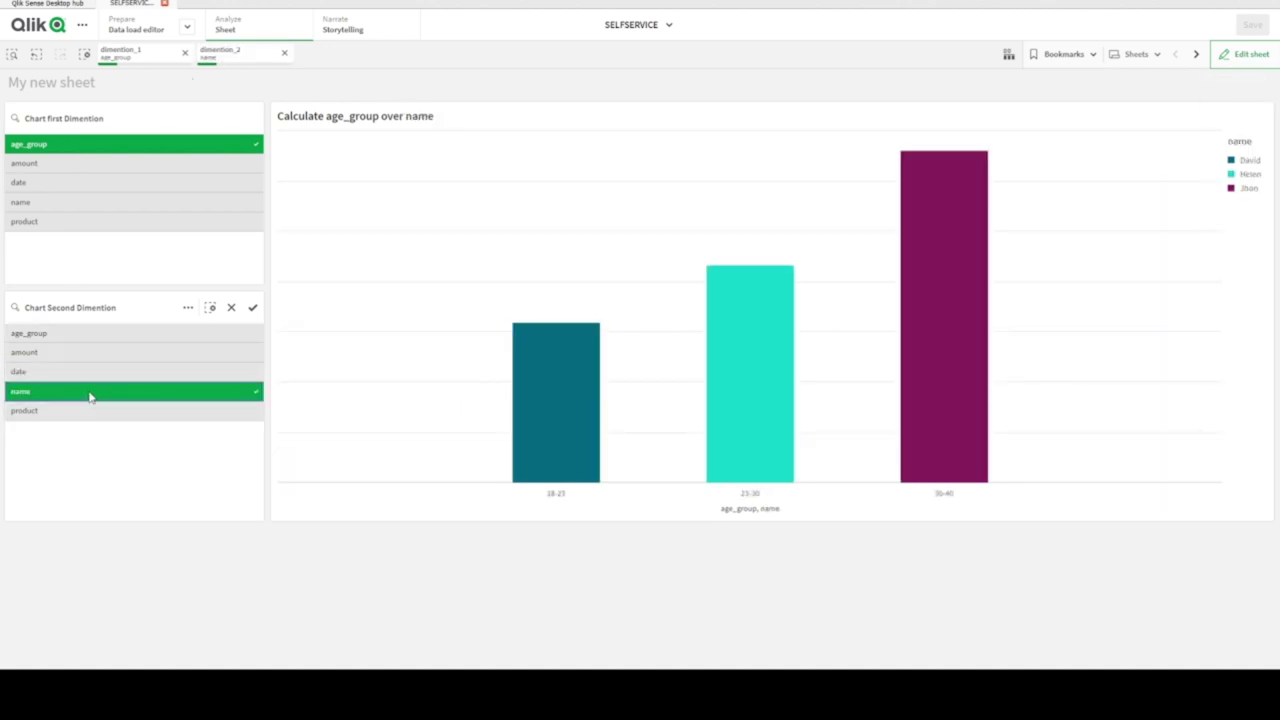
left_click(89, 394)
left_click(71, 410)
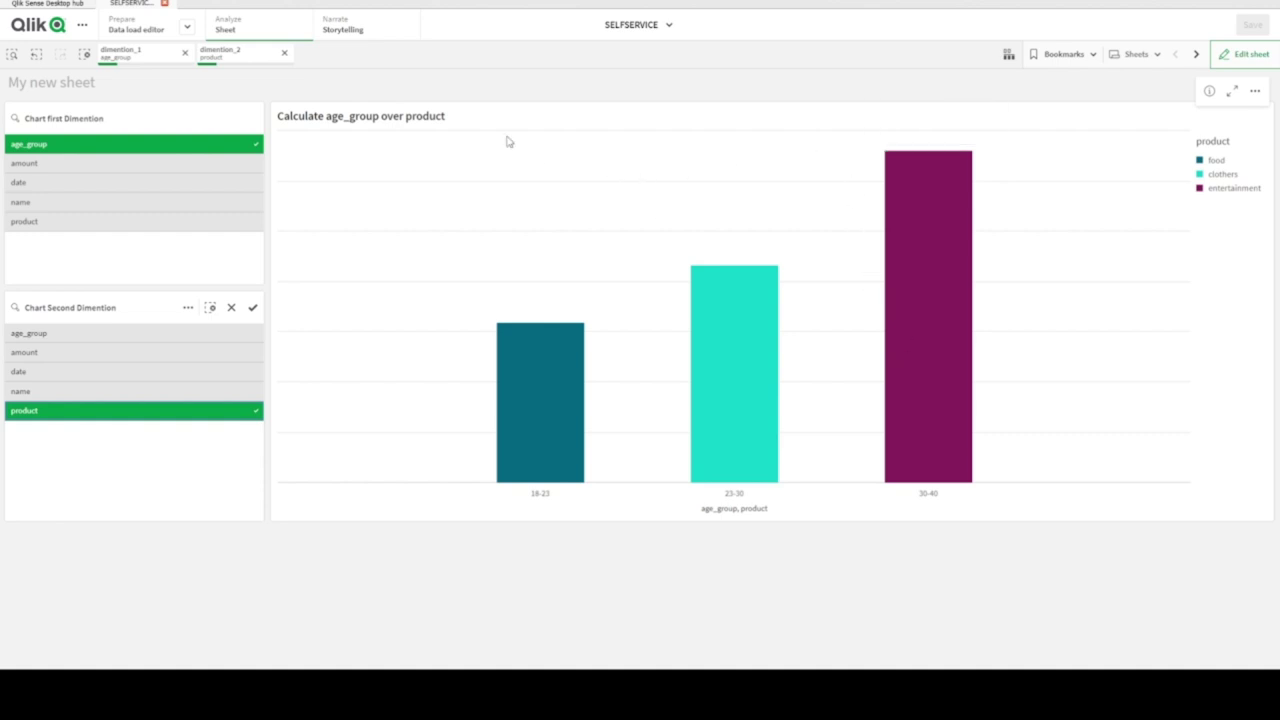
- Create an app named self_service from the Qlik Sense Desktop hub and open it
mouse_move(760, 313)
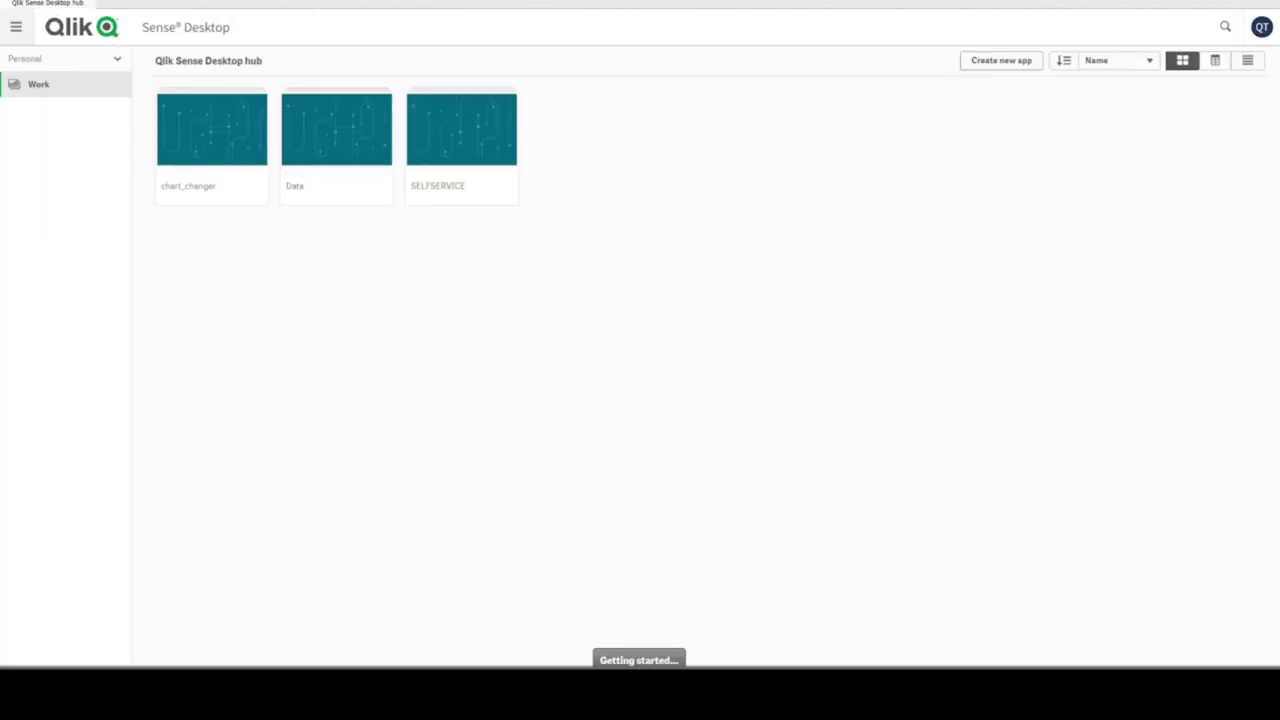
left_click(1001, 60)
type("self_service")
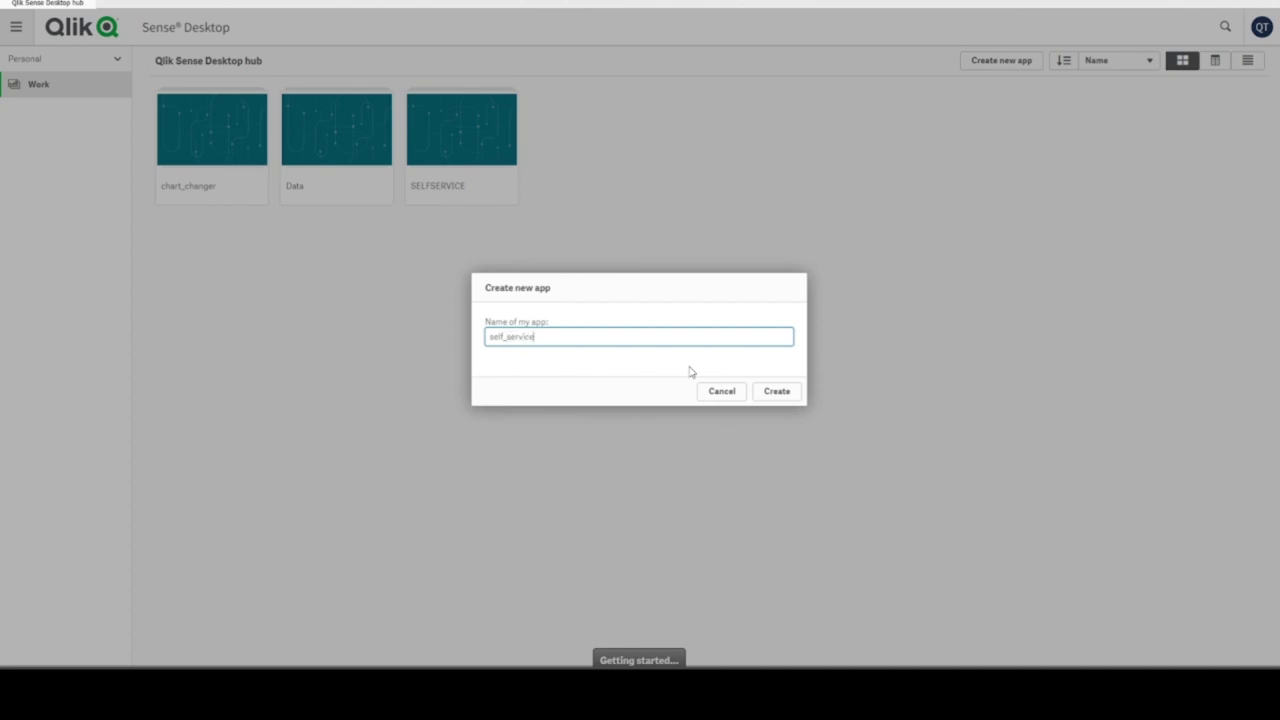
key("Return")
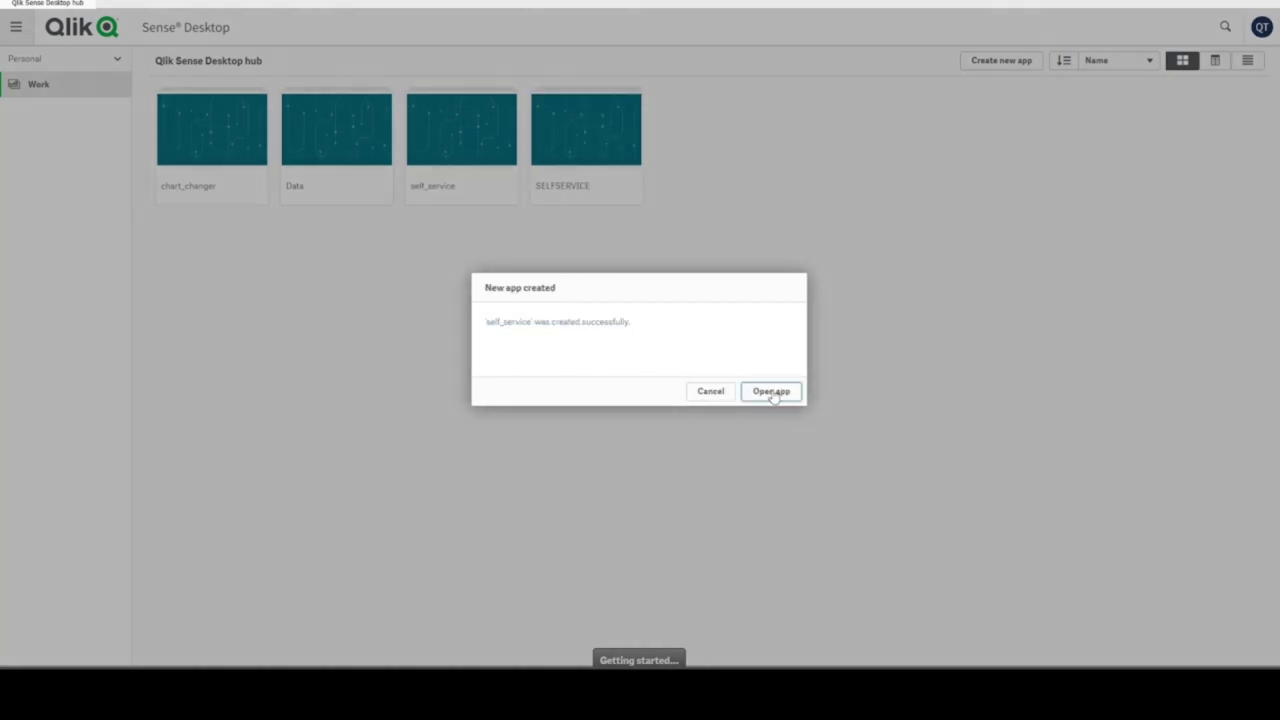
left_click(775, 390)
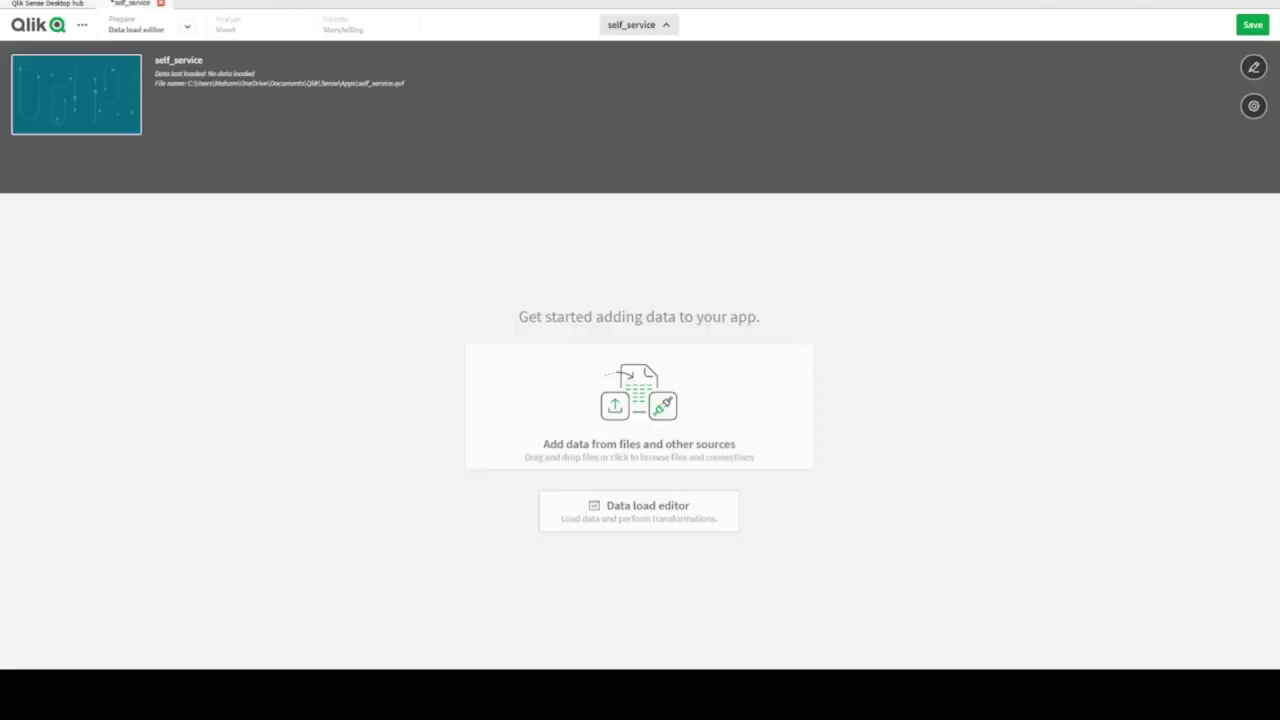
- In the load script, add a Load * inline table with the fields date, name, age_group, amount and product and its data rows
left_click(633, 516)
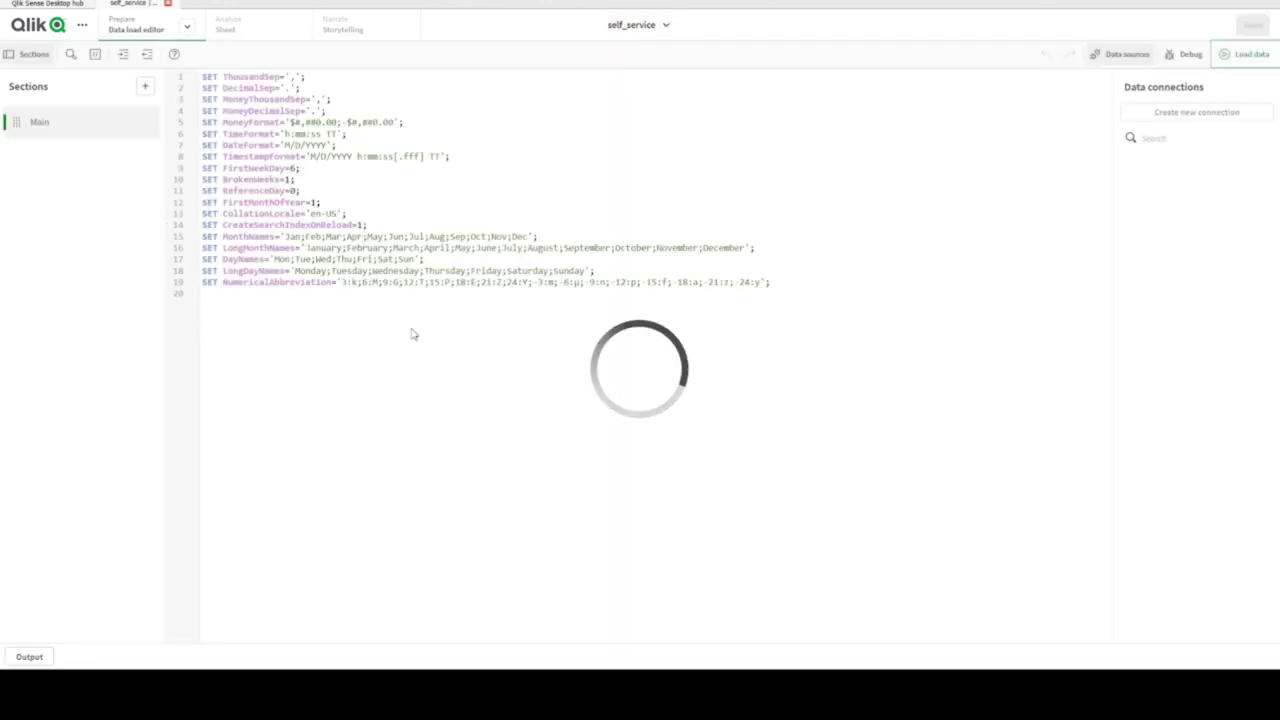
left_click(757, 301)
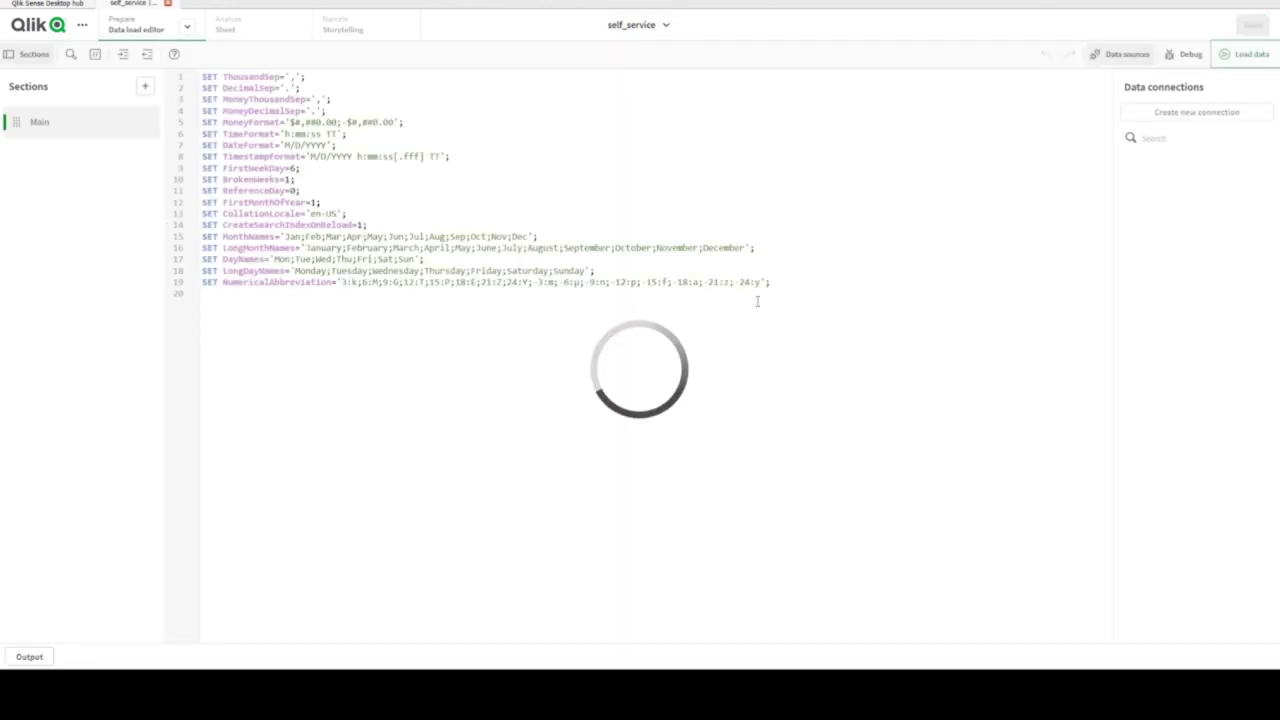
key("Return")
key("Return")
type("Load * inline [  date,name, age_group, amount, product 01.01.2023, David, 18-23, 15, food 02.01.2023, David, 18-23, 11, food 03.01.2023, David, 18-23, 17, food 04.01.2023, David, 18-23, 21, food 05.01.2023, David, 18-23, 75, food 06.01.2023, David, 18-23, 20, food  01.01.2023, Helen, 23-30, 20, clothers 02.01.2023, Helen, 23-30, 25, clothers 03.01.2023, Helen, 23-30, 33, clothers 04.01.2023, Helen, 23-30, 21, clothers 05.01.2023, Helen, 23-30, 85, clothers 06.01.2023, Helen, 23-30, 32, clothers   01.01.2023, Jhon, 30-40, 31, entertainment 02.01.2023, Jhon, 30-40, 32, entertainment 03.01.2023, Jhon, 30-40, 40, entertainment 04.01.2023, Jhon, 30-40, 80, entertainment 05.01.2023, Jhon, 30-40, 45, entertainment 06.01.2023, Jhon, 30-40, 102,entertainment ]  ;")
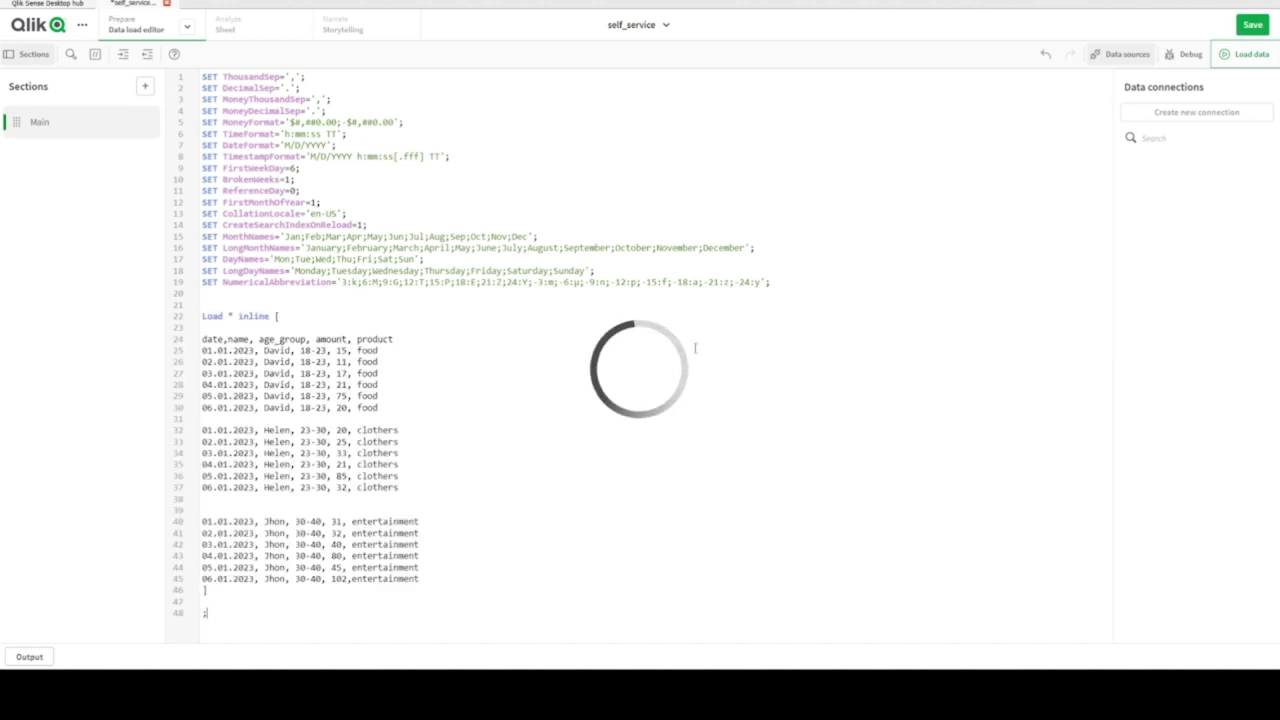
key("Return")
key("Return")
key("Return")
key("Return")
key("Return")
key("Return")
key("Return")
key("Return")
key("Return")
key("Return")
key("Return")
key("Return")
key("Return")
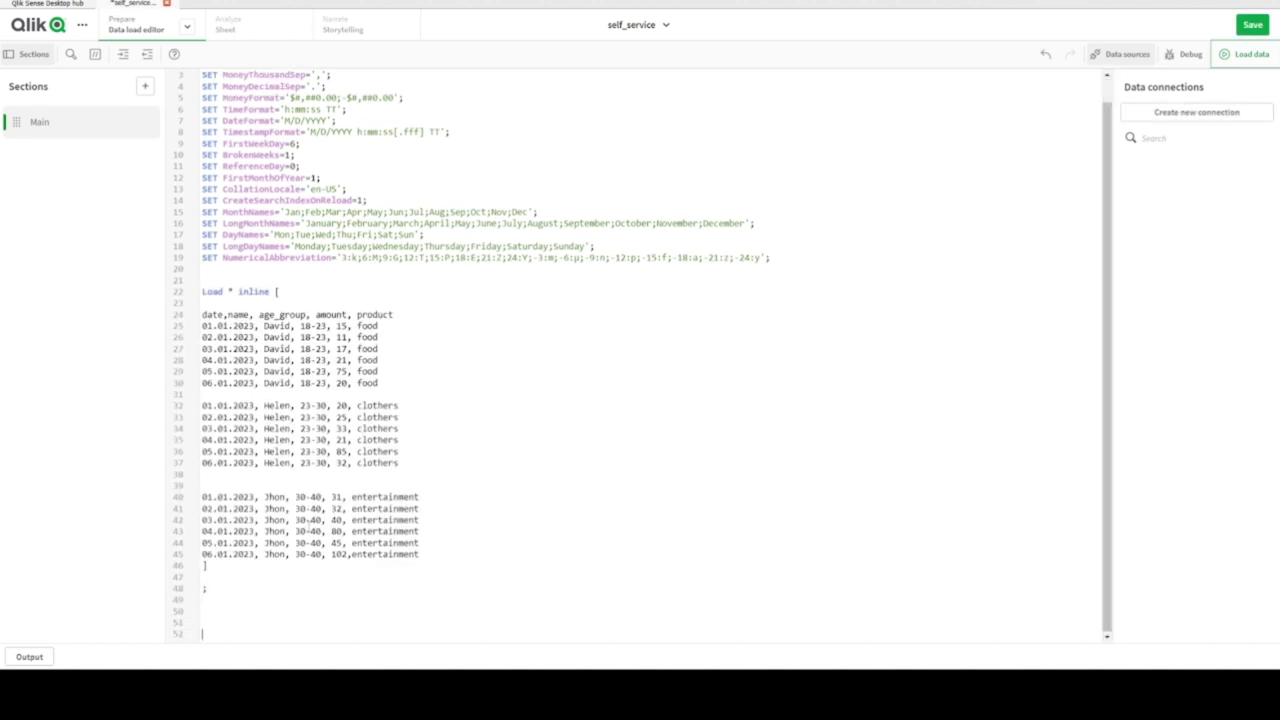
- Load the script's data into the app and open a new sheet for editing
left_click(1245, 55)
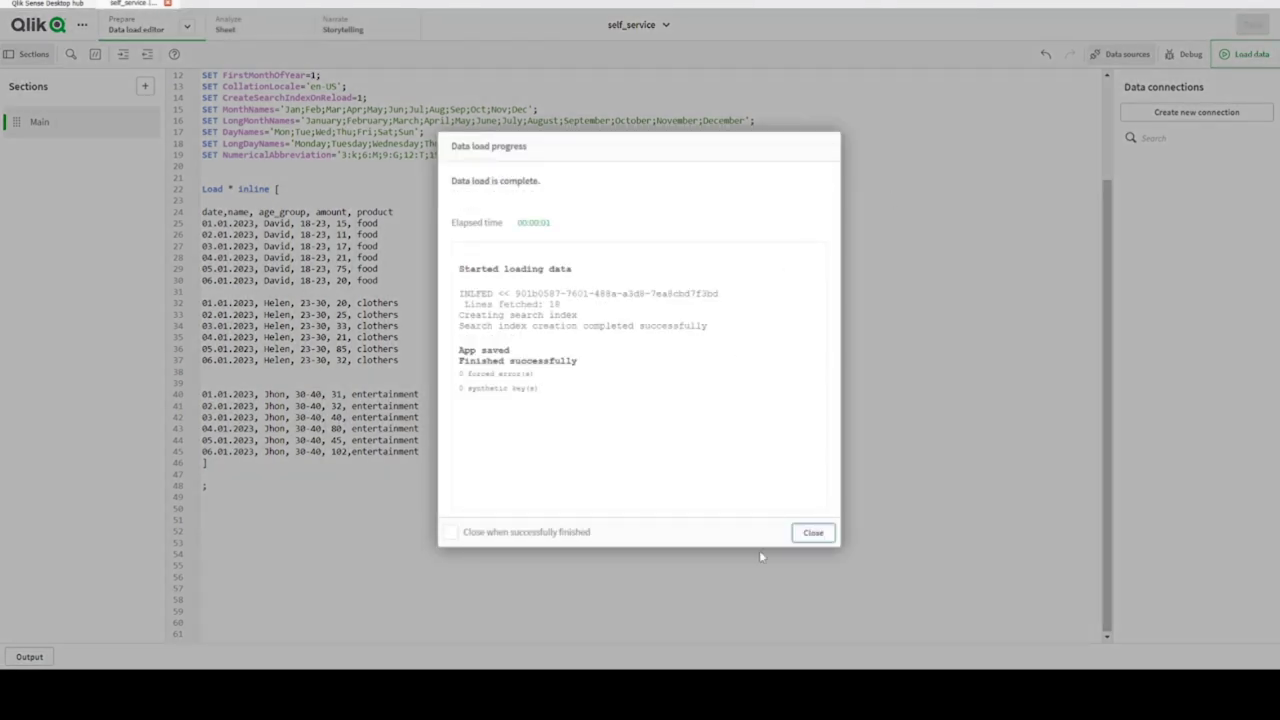
left_click(813, 533)
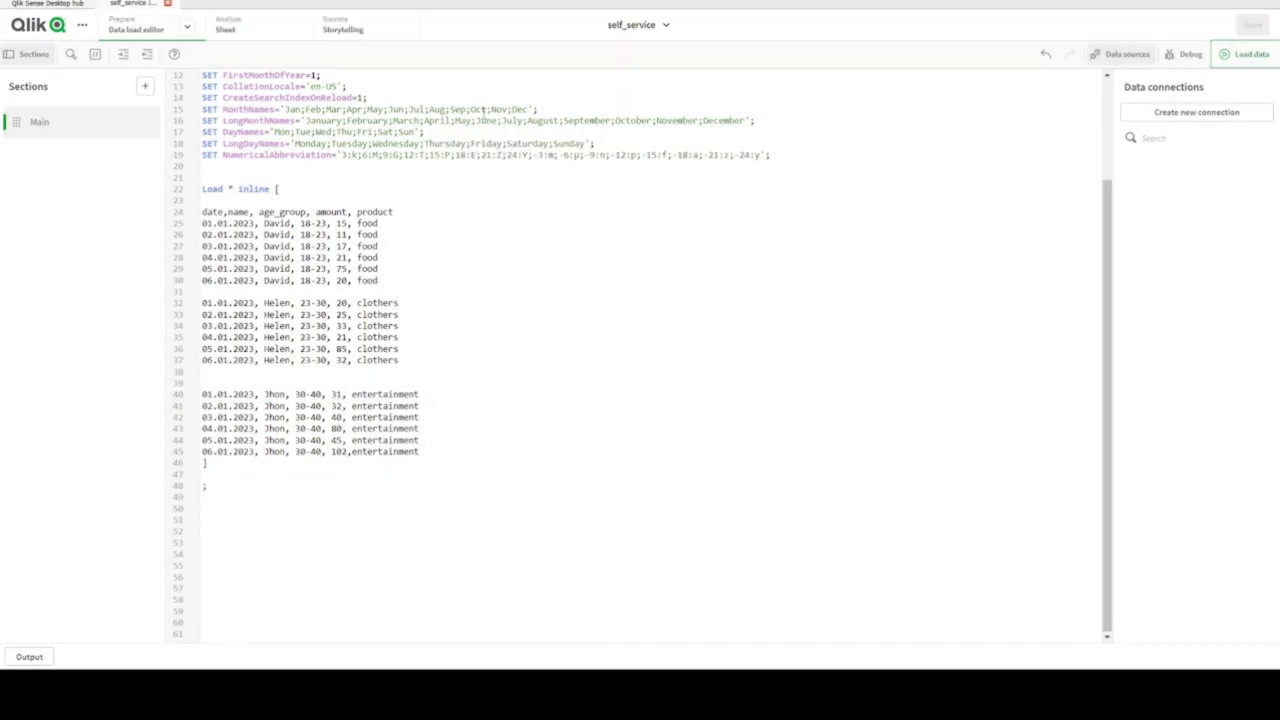
left_click(228, 29)
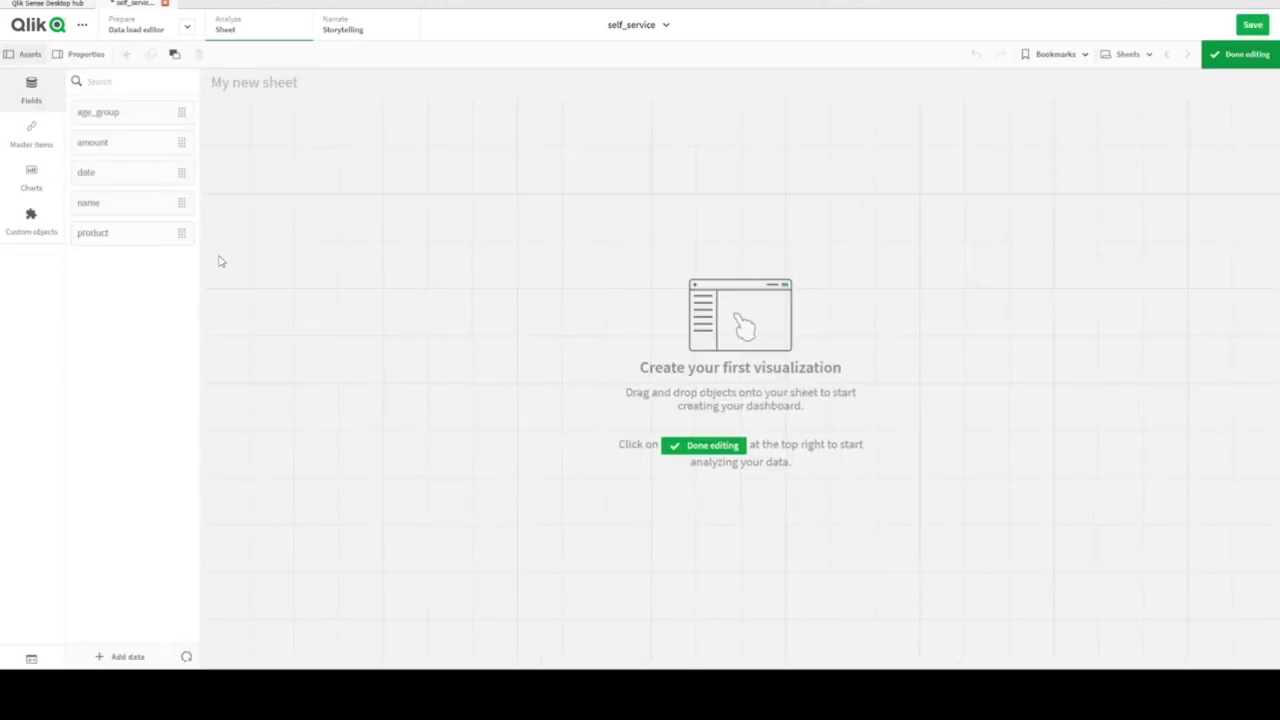
- Place an empty table in the lower part of the sheet and enlarge it to the full sheet width, 24 x 7 grid cells
left_click(32, 170)
scroll(120, 614, "down", 2)
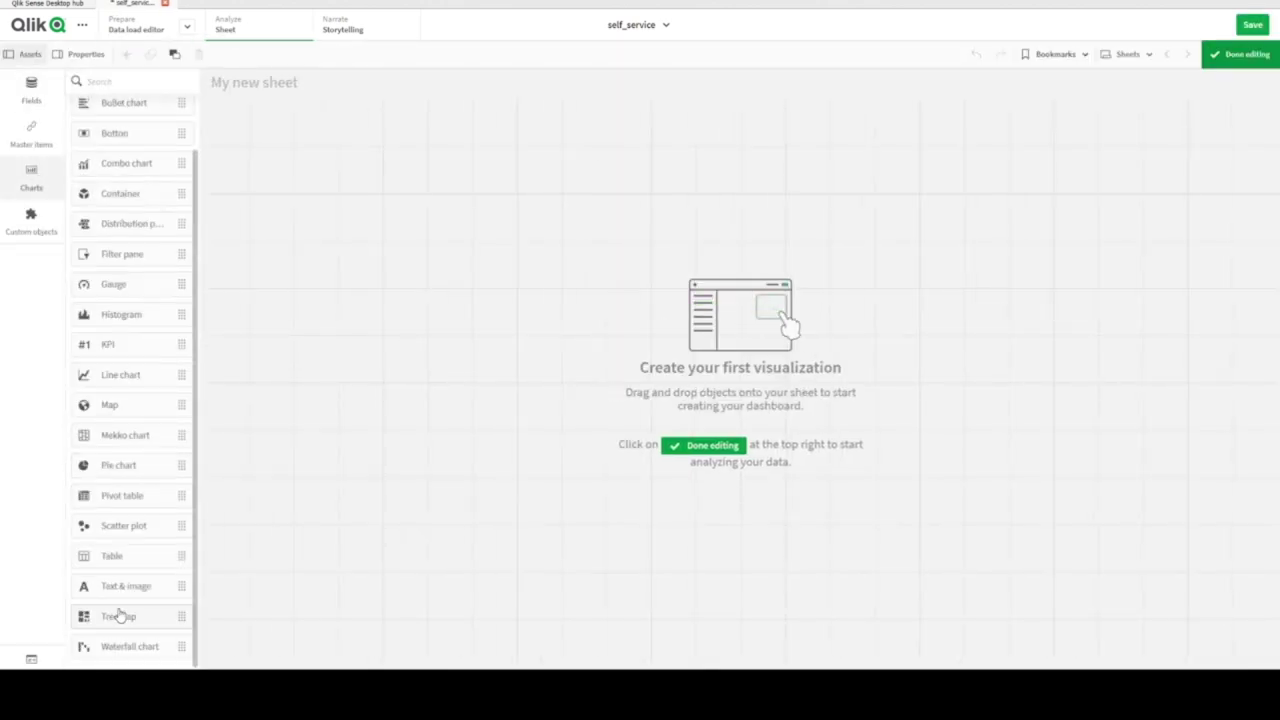
left_click_drag(112, 558, 540, 560)
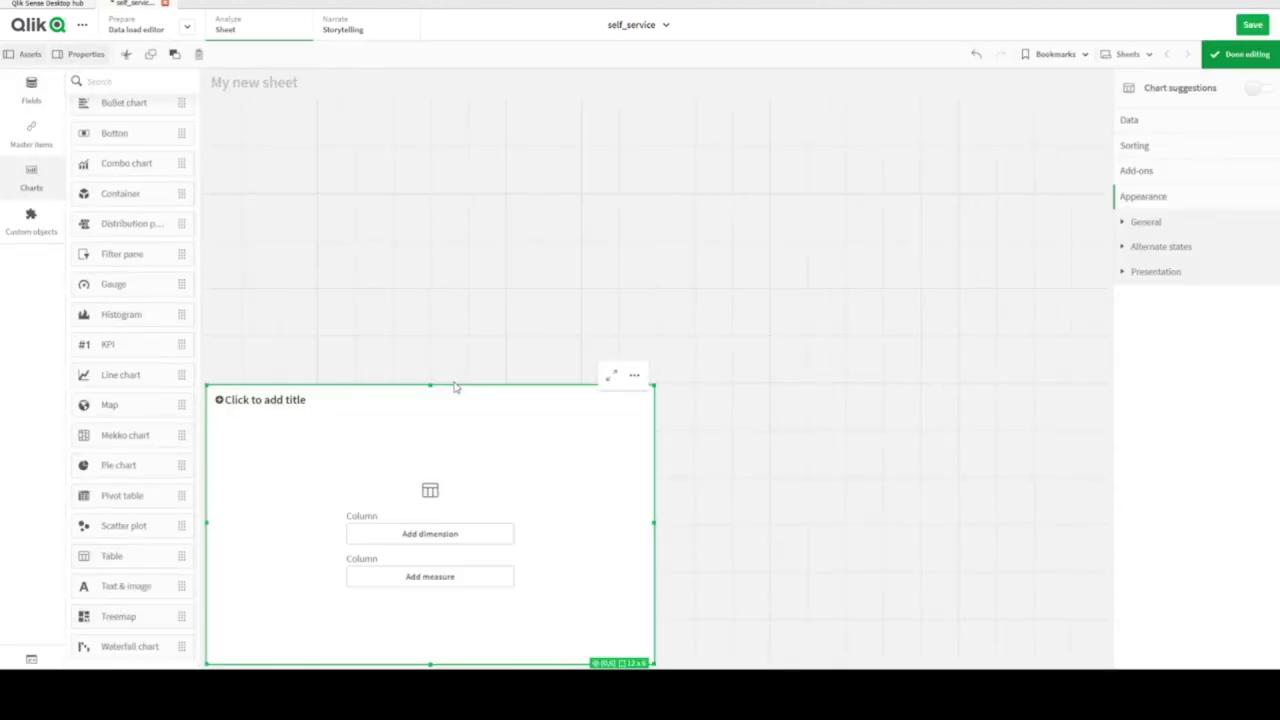
left_click_drag(435, 382, 436, 340)
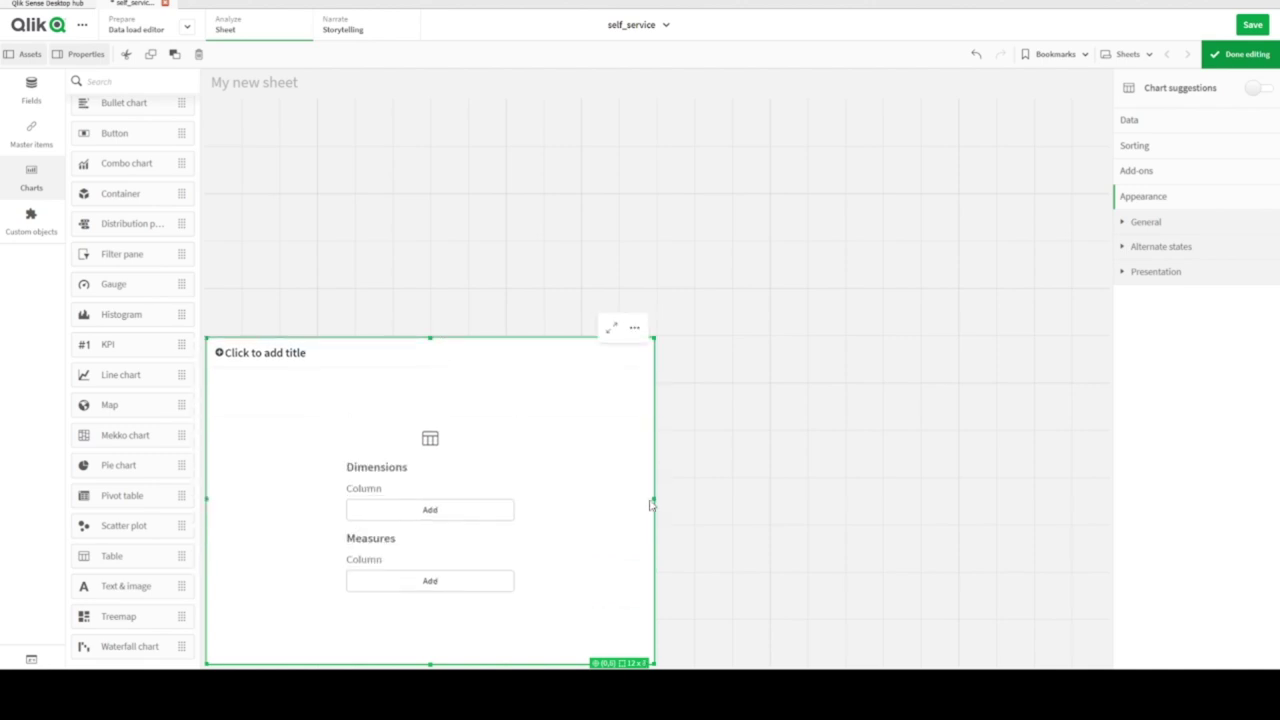
- Add the fields date and name as columns of the empty table
left_click(27, 88)
left_click_drag(103, 183, 403, 466)
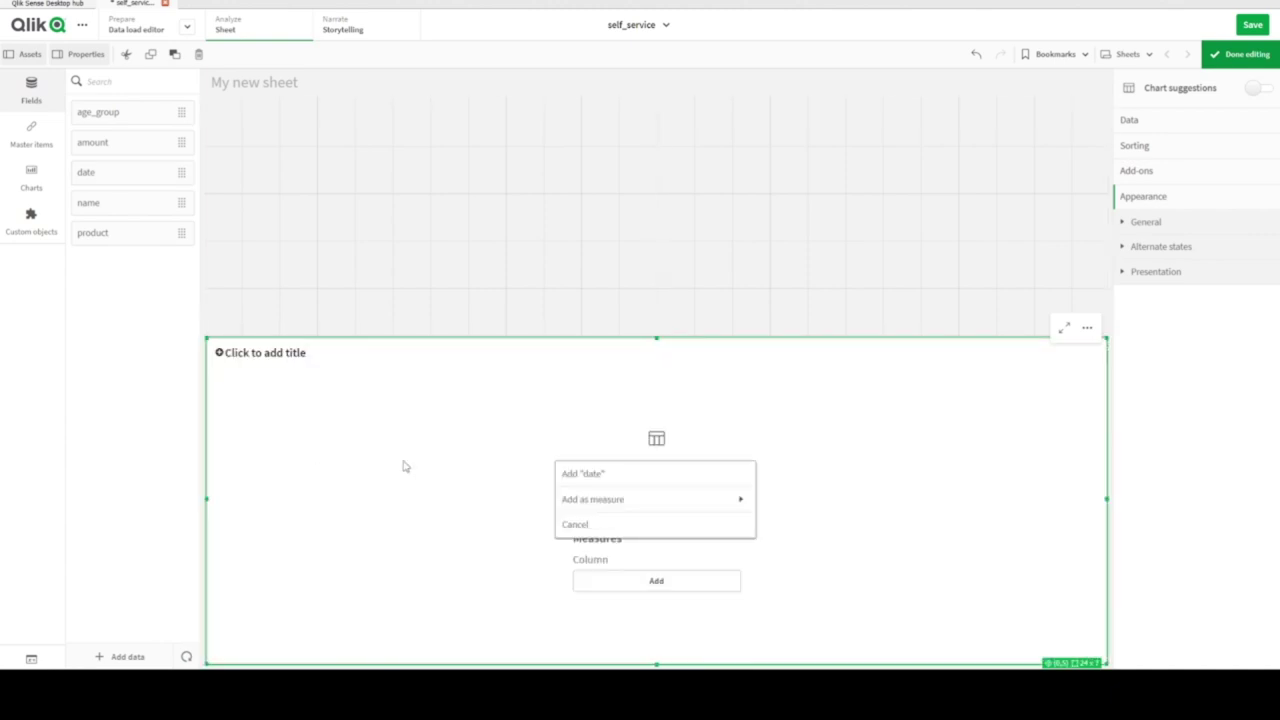
left_click(591, 479)
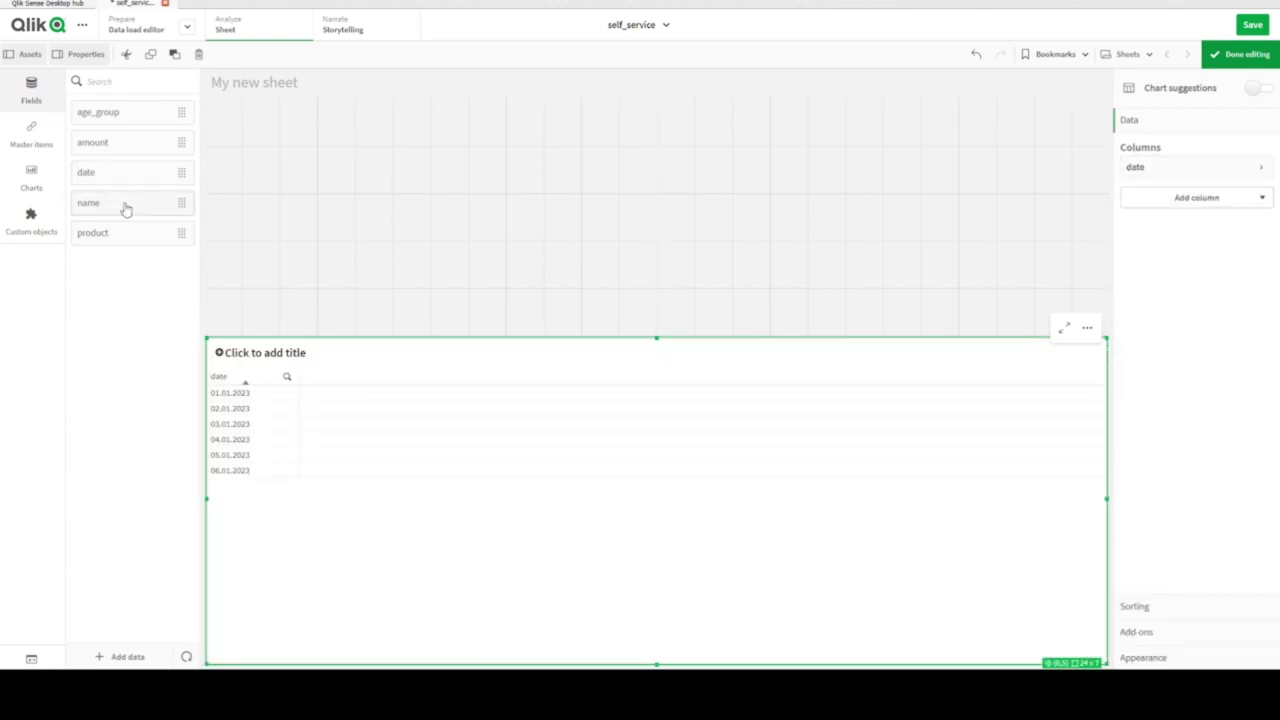
left_click_drag(126, 207, 555, 466)
left_click(604, 463)
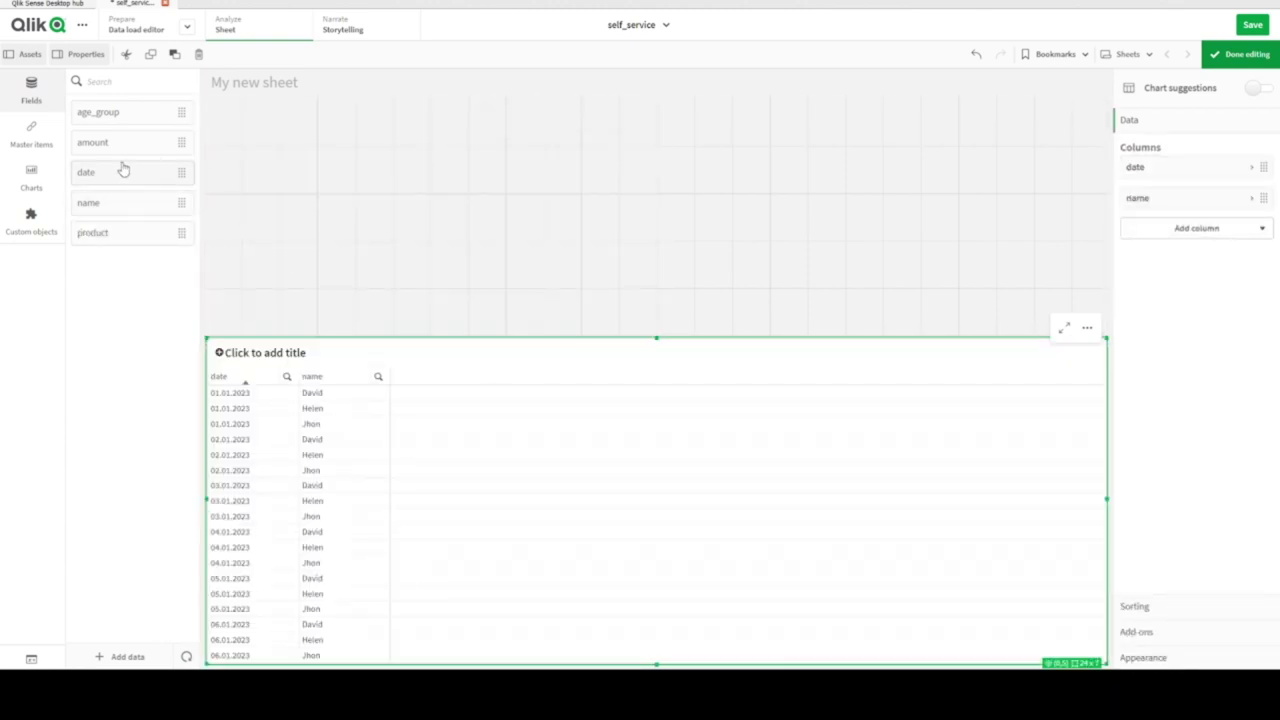
- Add age_group, product and amount as further table columns and shorten the table to 5 grid rows, keeping it along the sheet's lower edge
left_click_drag(117, 121, 480, 446)
left_click(595, 461)
left_click_drag(117, 234, 517, 460)
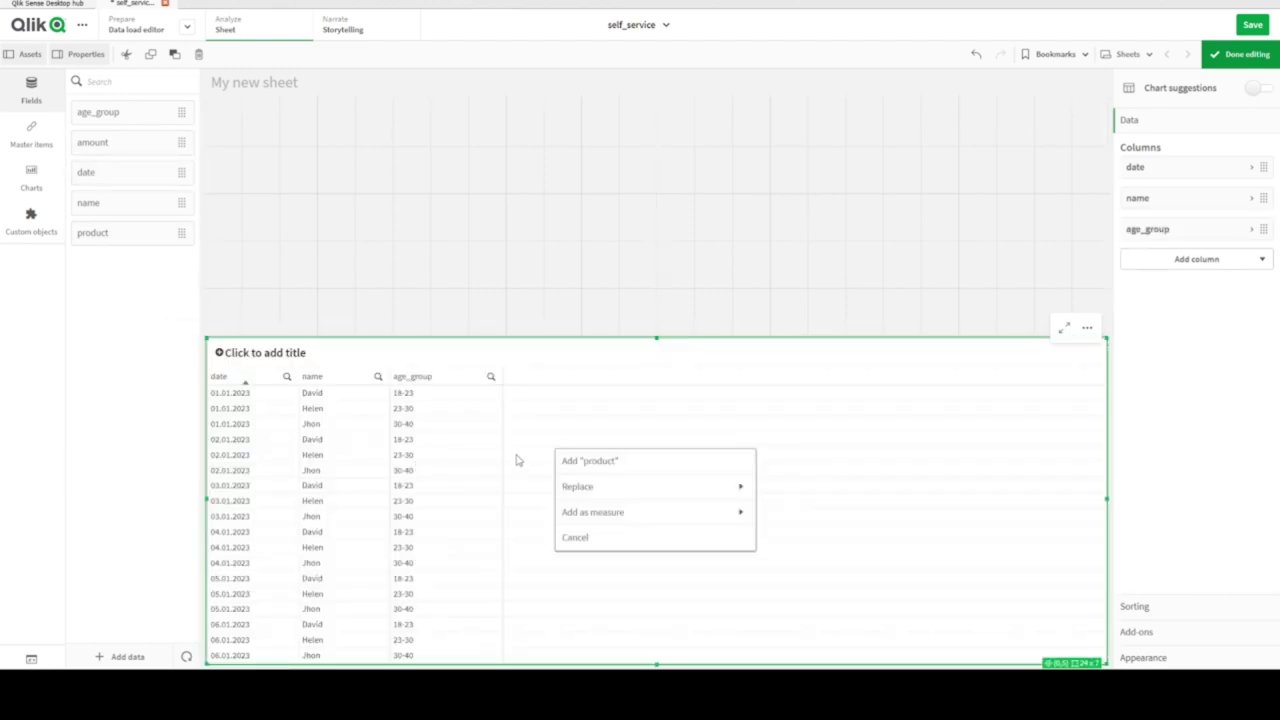
left_click(585, 466)
left_click_drag(114, 143, 632, 463)
left_click(633, 462)
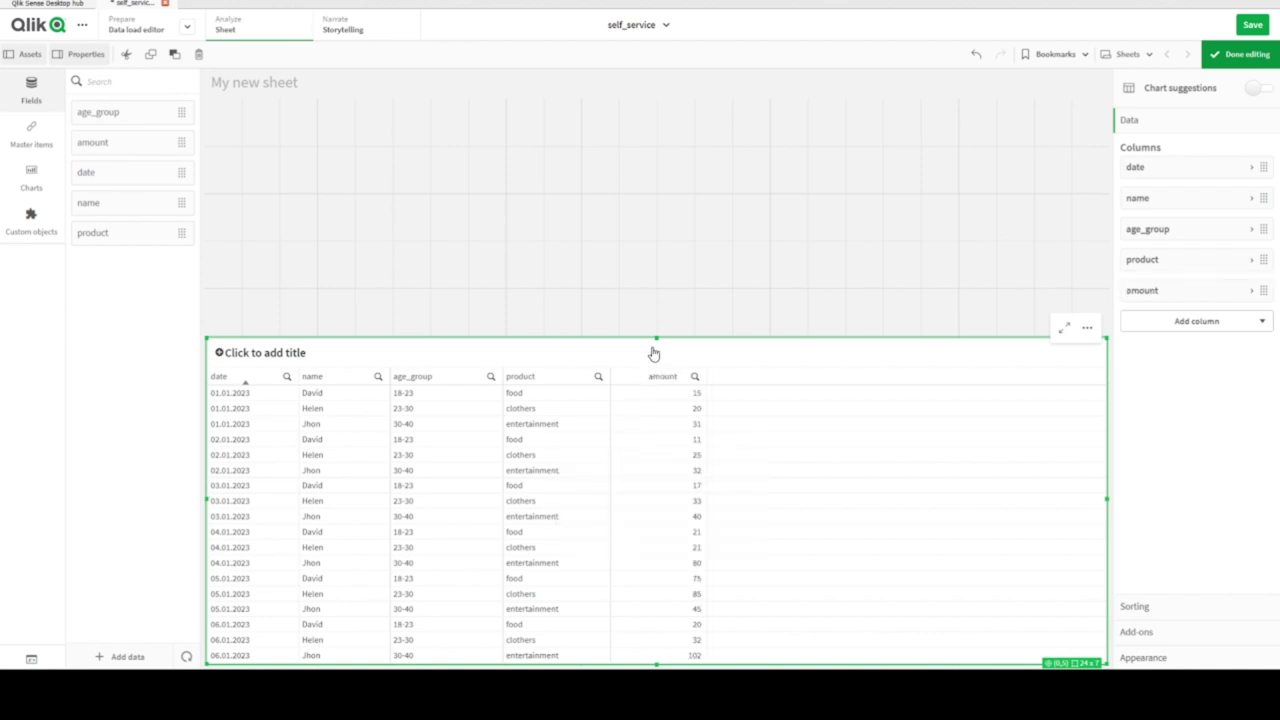
left_click_drag(655, 337, 657, 434)
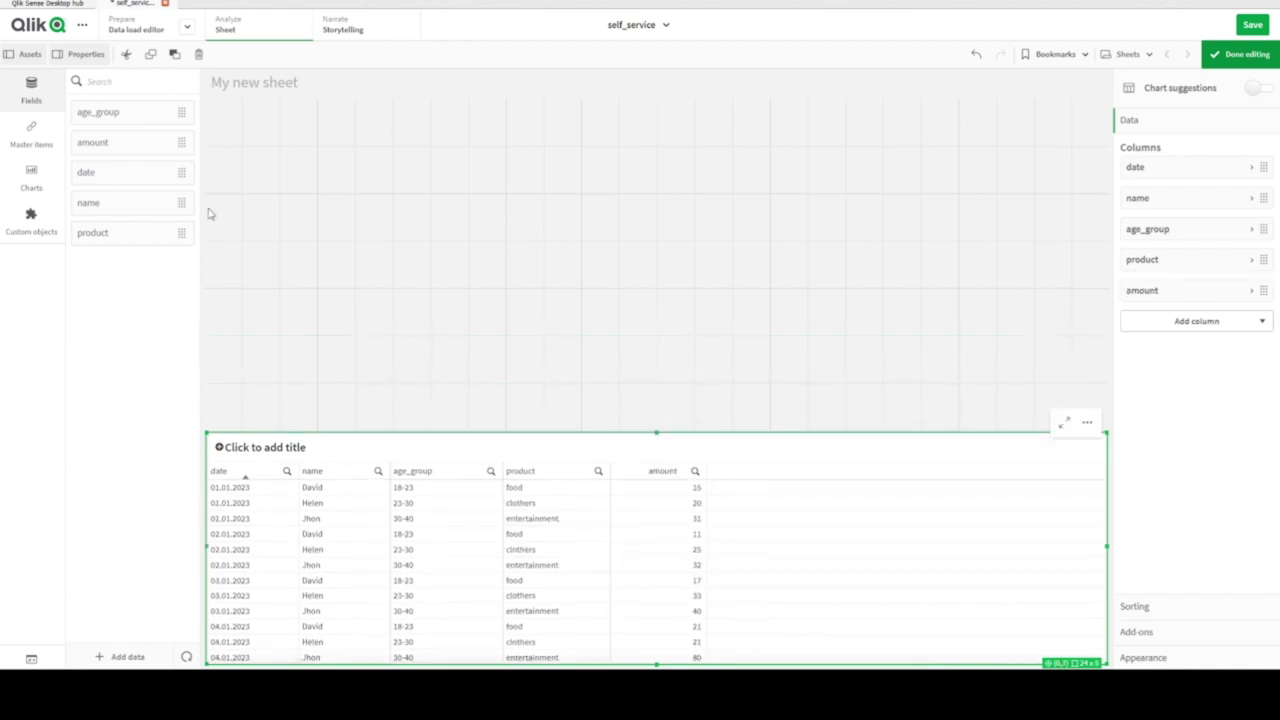
- Open the data load editor and copy the inline table's header line with the names date, name, age_group, amount and product
left_click(187, 28)
left_click(177, 80)
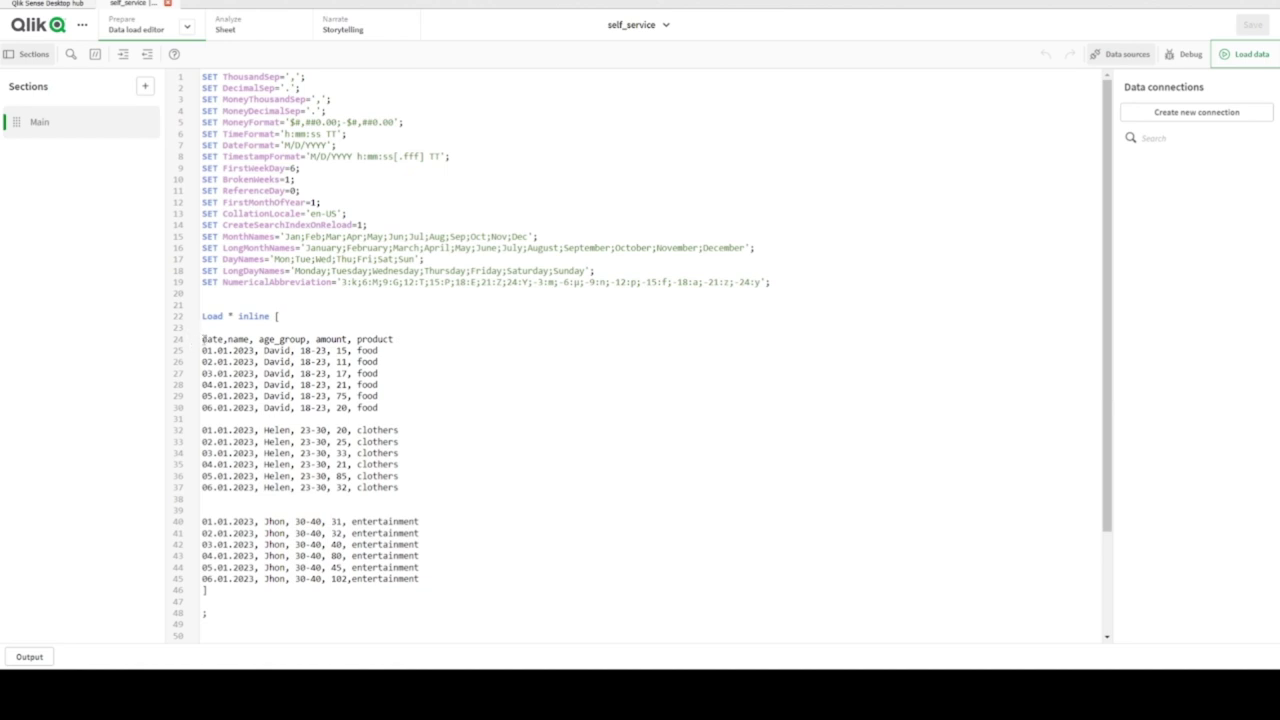
left_click_drag(202, 339, 432, 343)
key("ctrl+c")
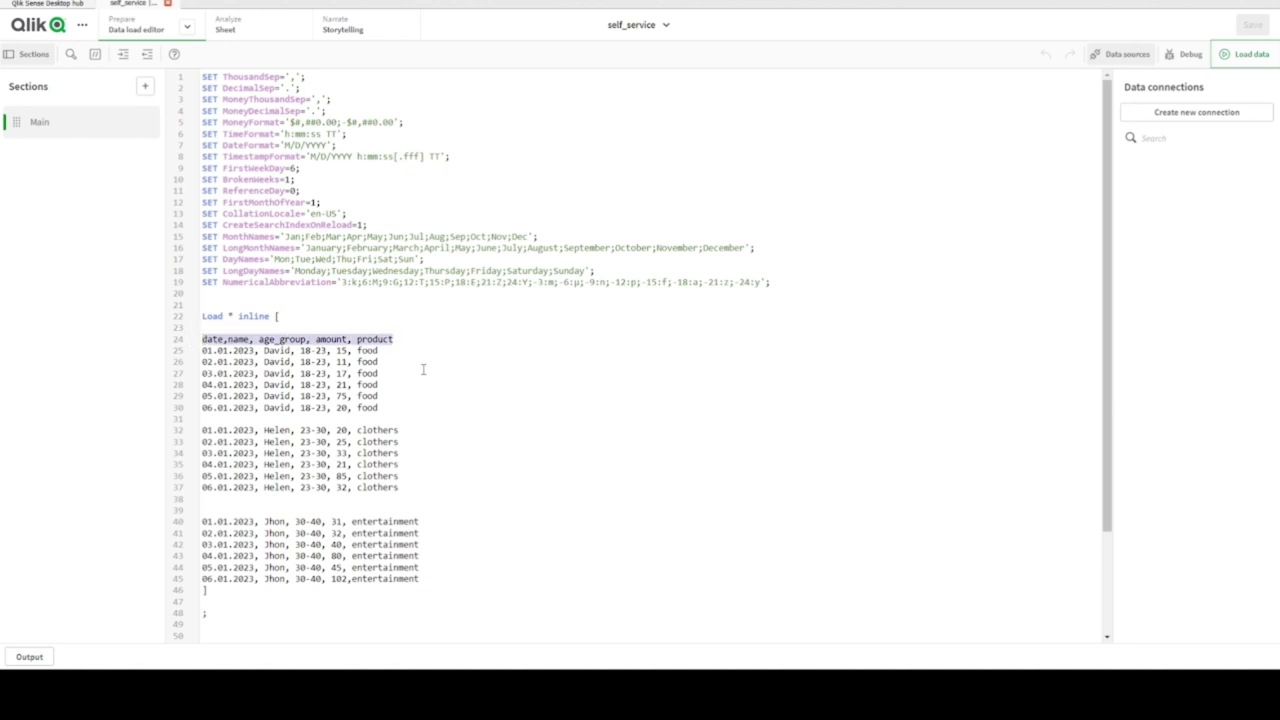
- Below the existing script, write an inline load table labelled column_1 with the header field dimention_1
scroll(300, 450, "down", 3)
left_click(196, 522)
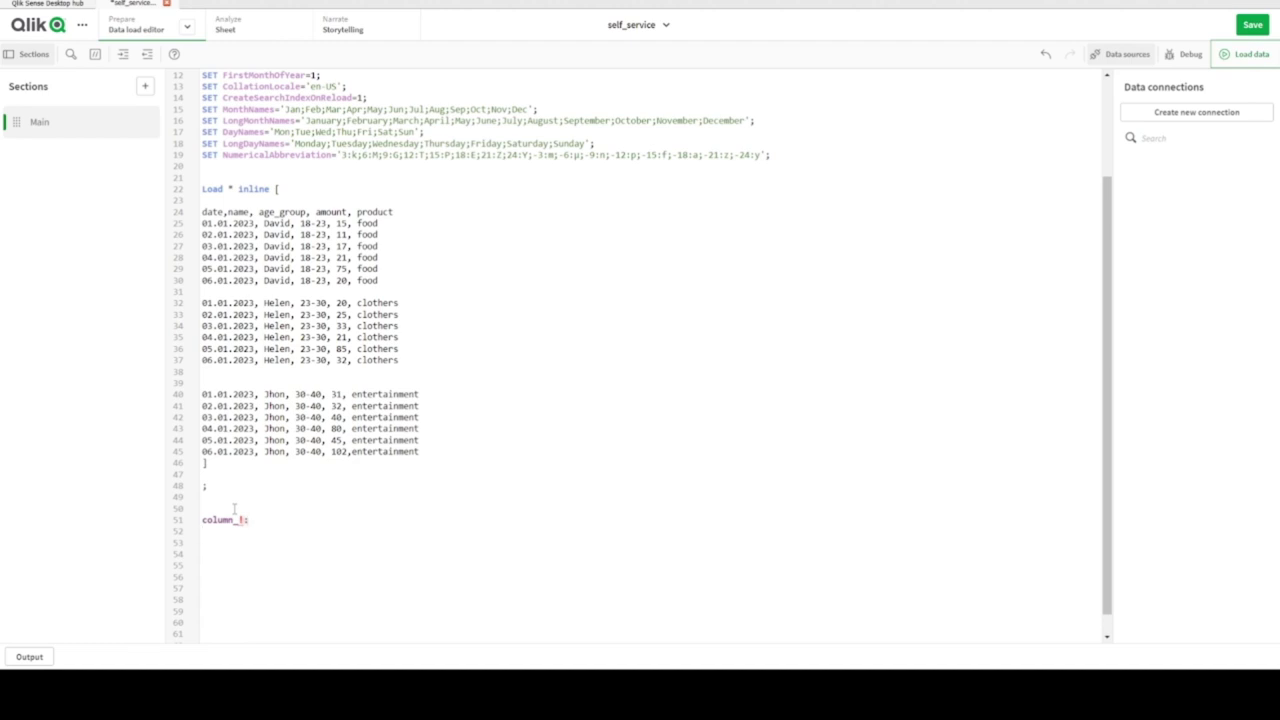
type("column_1:load * inline ")
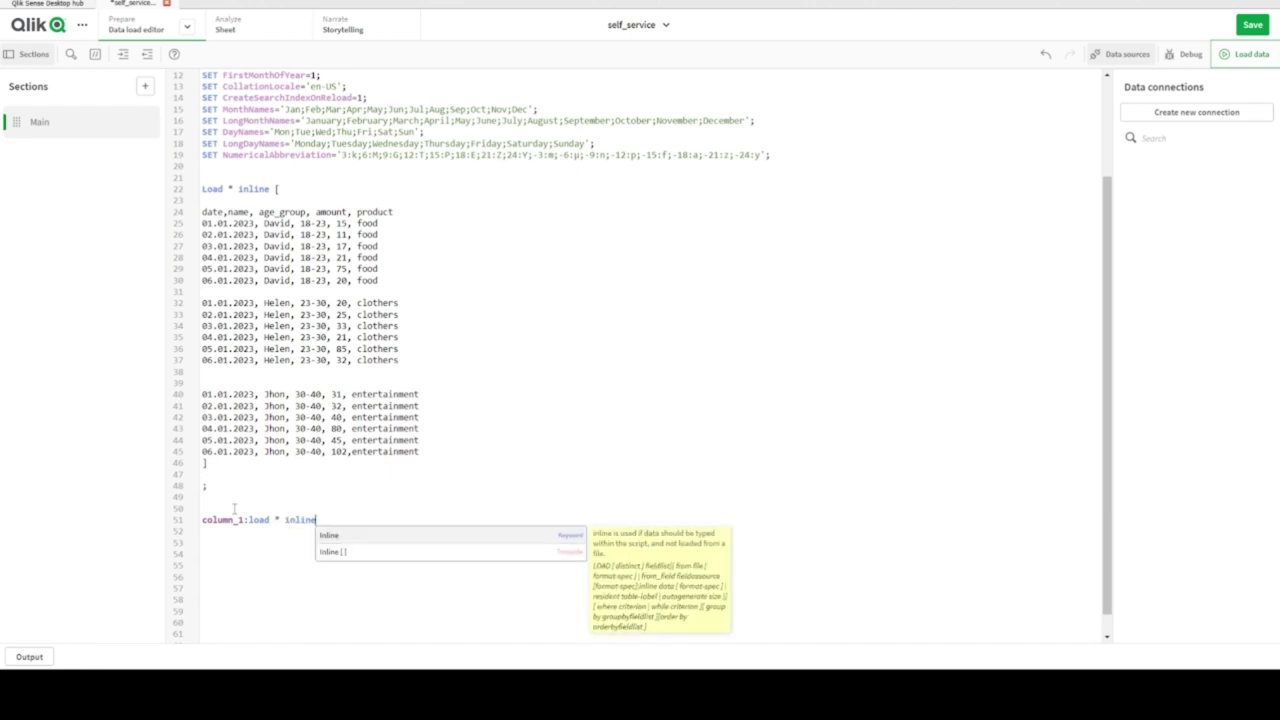
type("[")
key("Return")
key("Return")
key("Return")
key("Return")
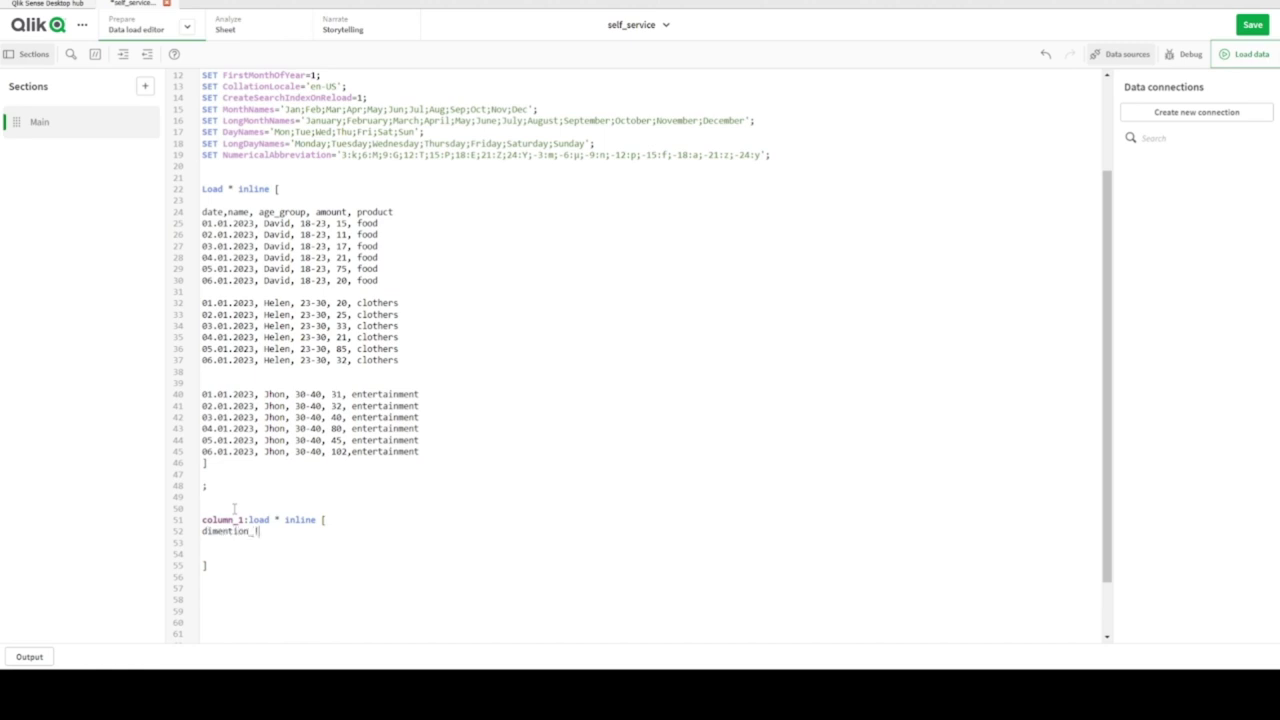
- Paste the copied field names under dimention_1 and split date, name, age_group, amount and product onto separate lines
key("Return")
key("ctrl+v")
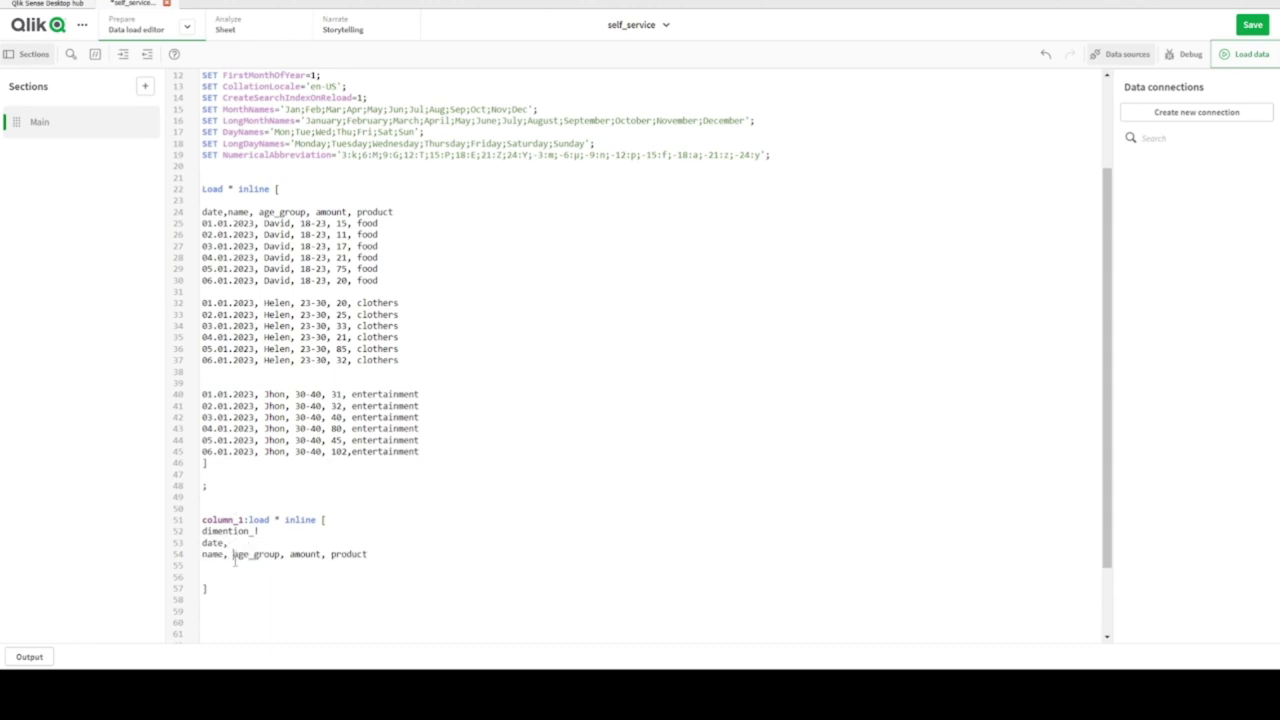
key("Return")
left_click(260, 566)
key("Return")
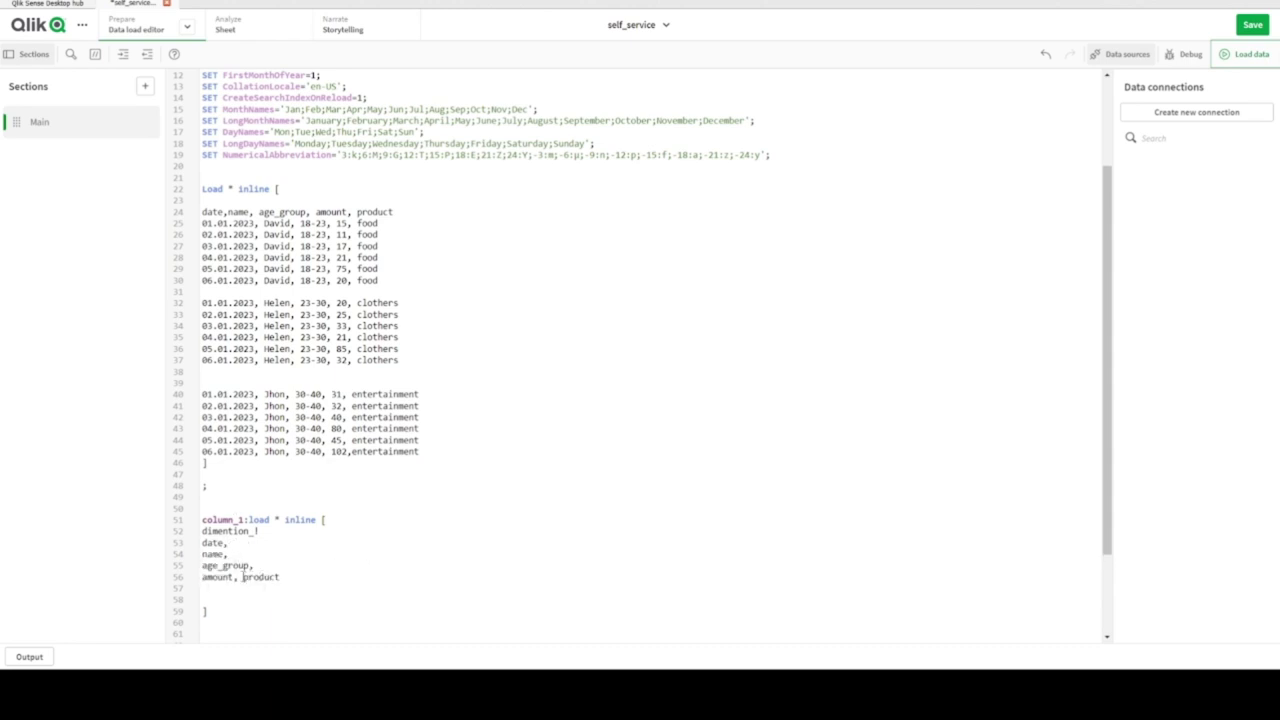
left_click(242, 577)
key("Return")
key("Return")
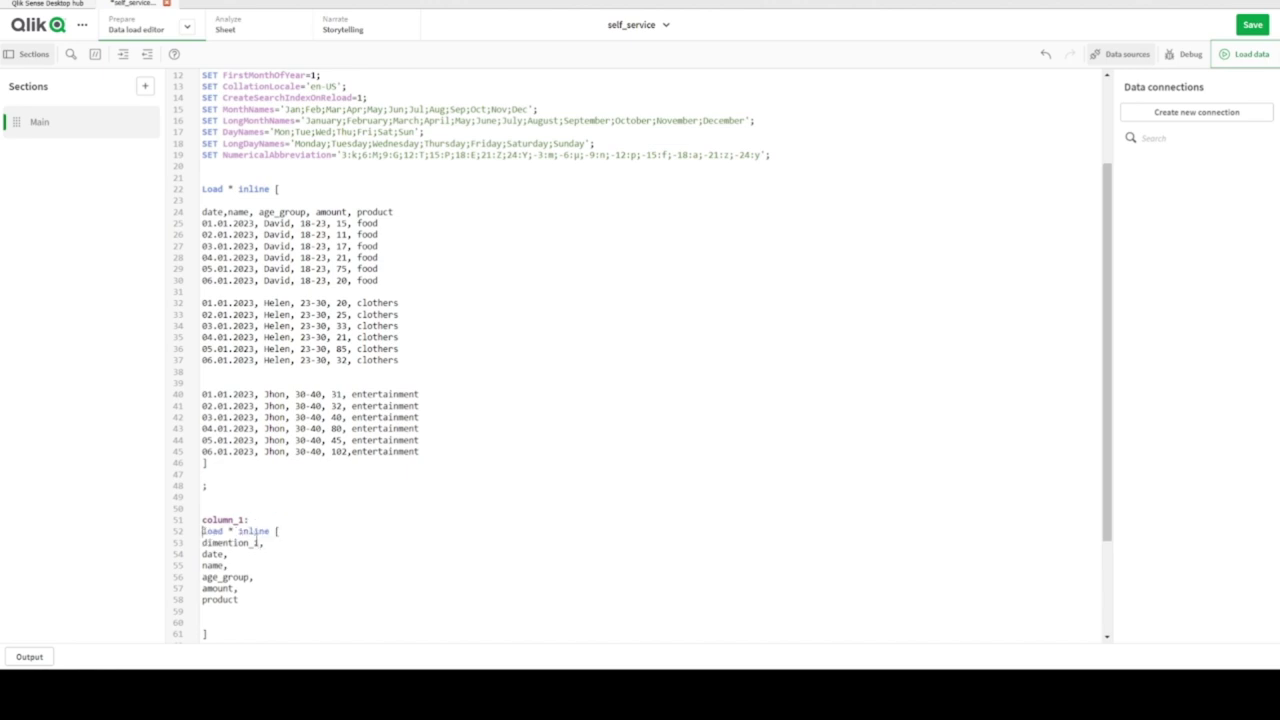
- End the column_1 table with a semicolon and duplicate it below as column_2 with the header field dimention_2
left_click_drag(230, 506, 236, 634)
key("ctrl+c")
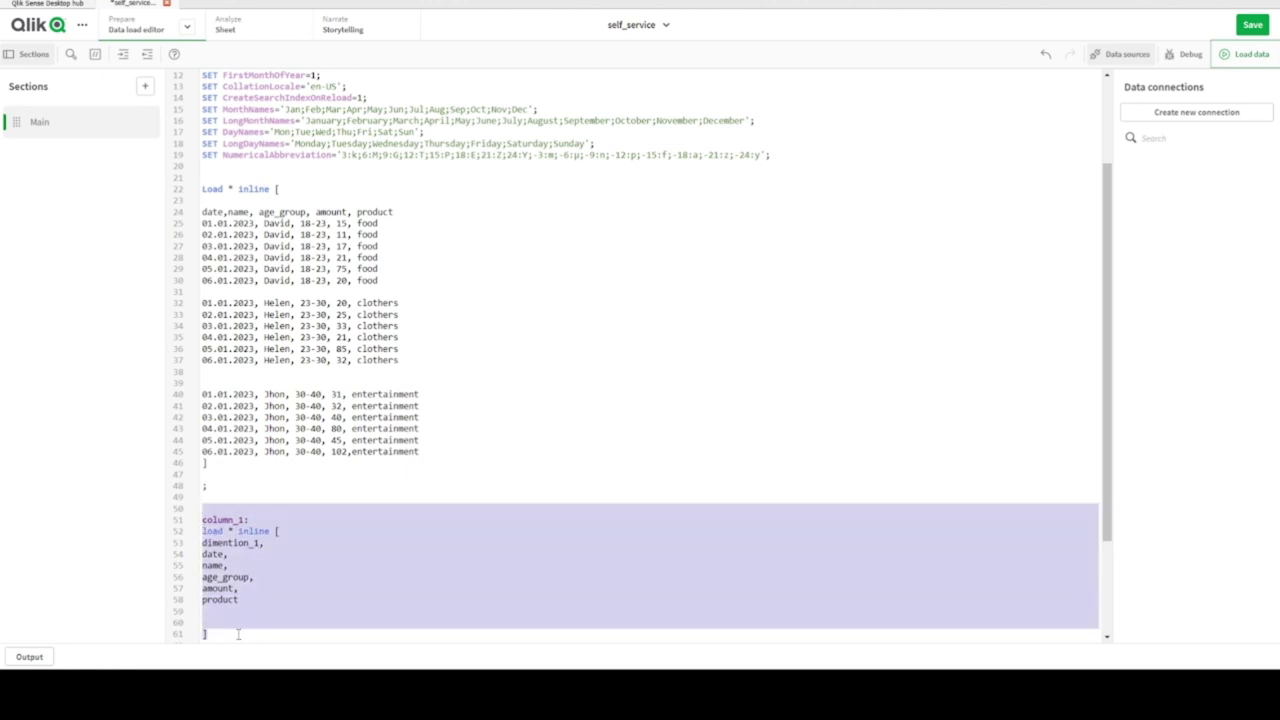
left_click(238, 634)
type(";")
key("Return")
key("Return")
key("Return")
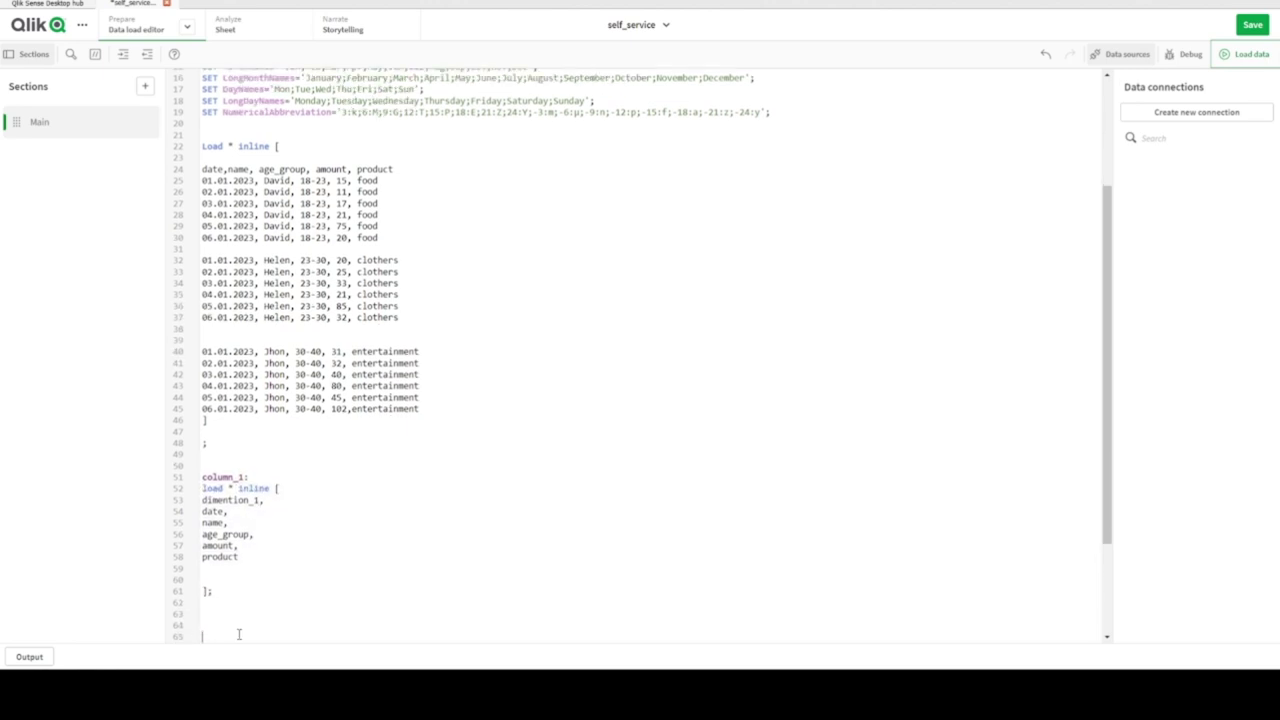
key("ctrl+v")
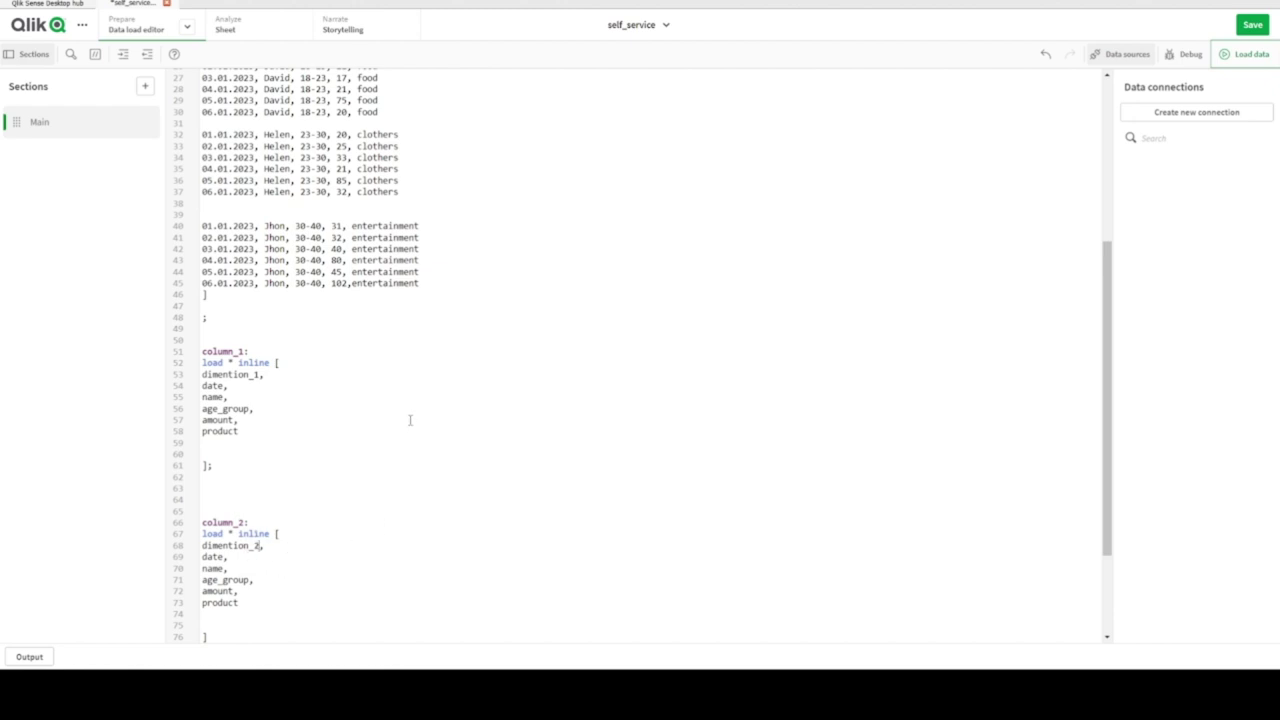
- Load the data with the two new tables and return to the sheet
left_click(1250, 55)
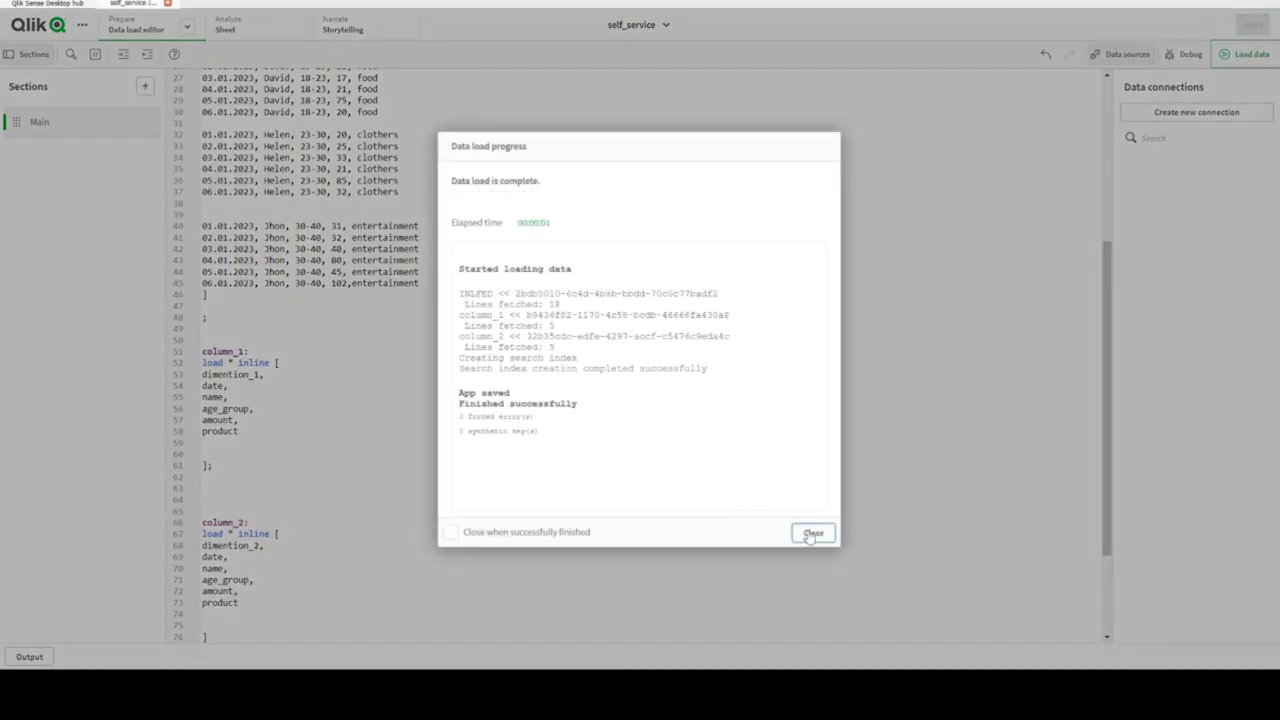
left_click(812, 534)
left_click(234, 35)
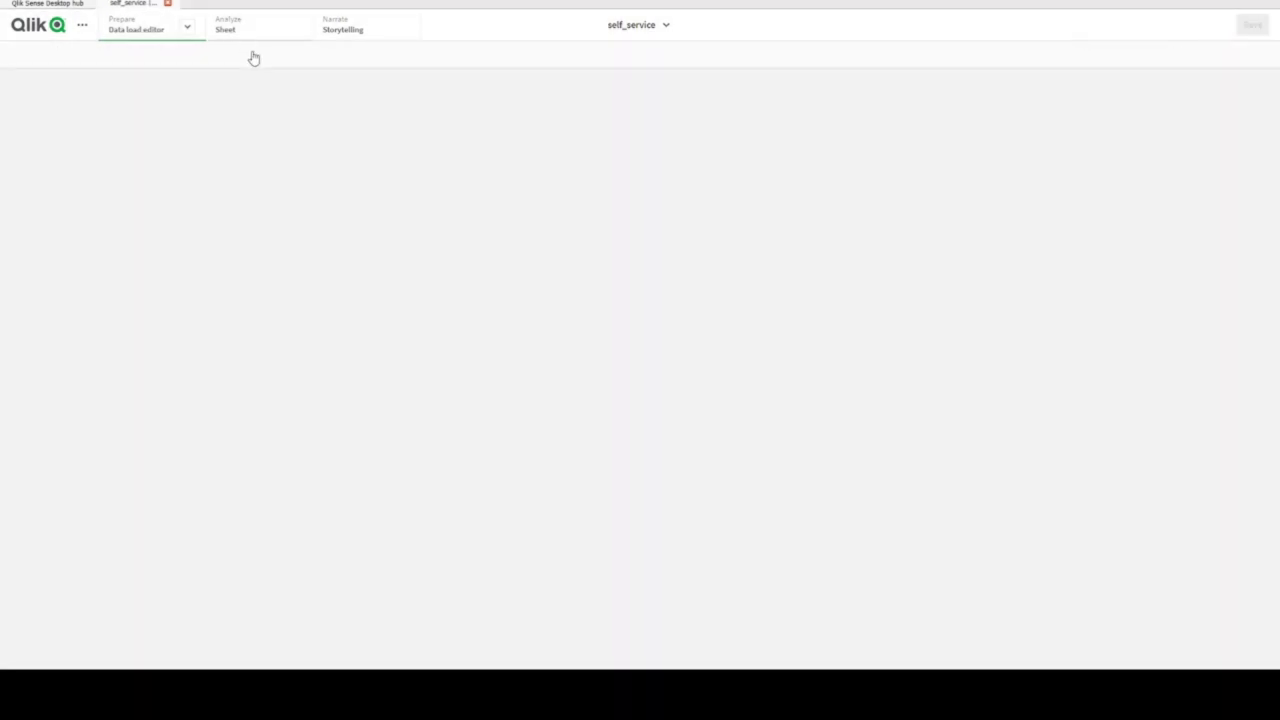
- Place an empty bar chart in the sheet's upper right area and enlarge it to 18 x 7 grid cells
left_click(31, 184)
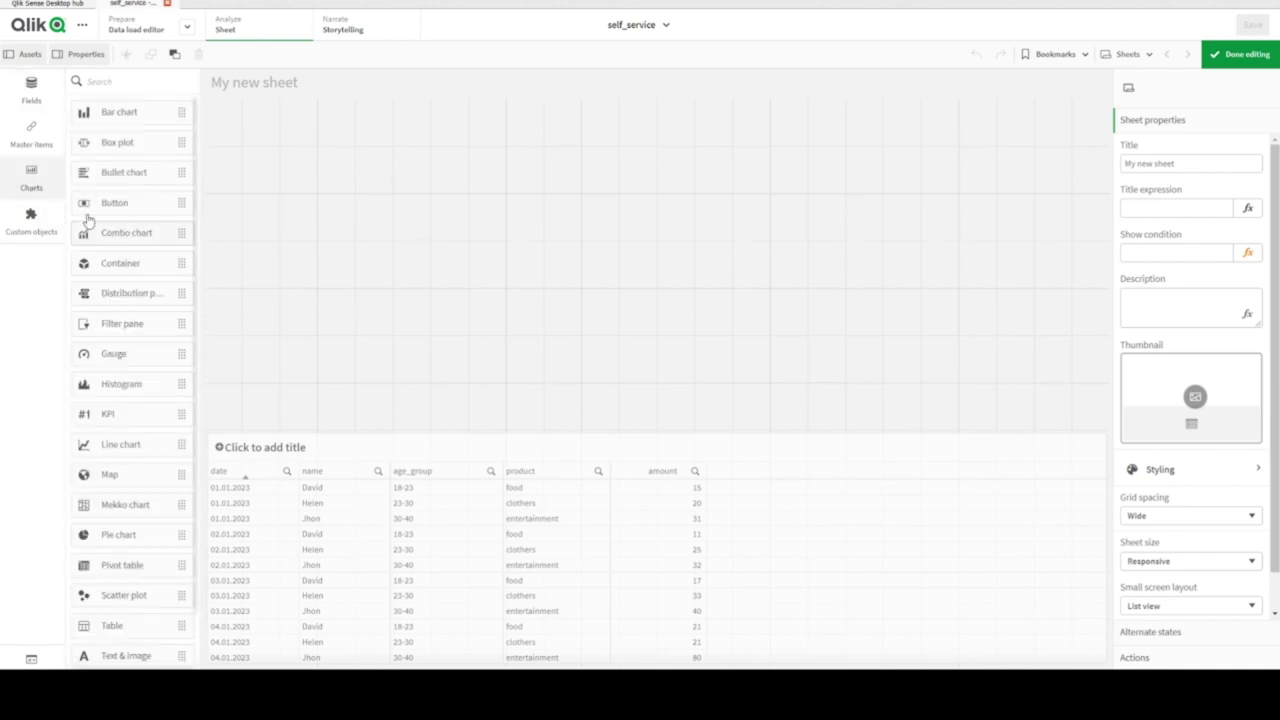
left_click_drag(124, 113, 726, 317)
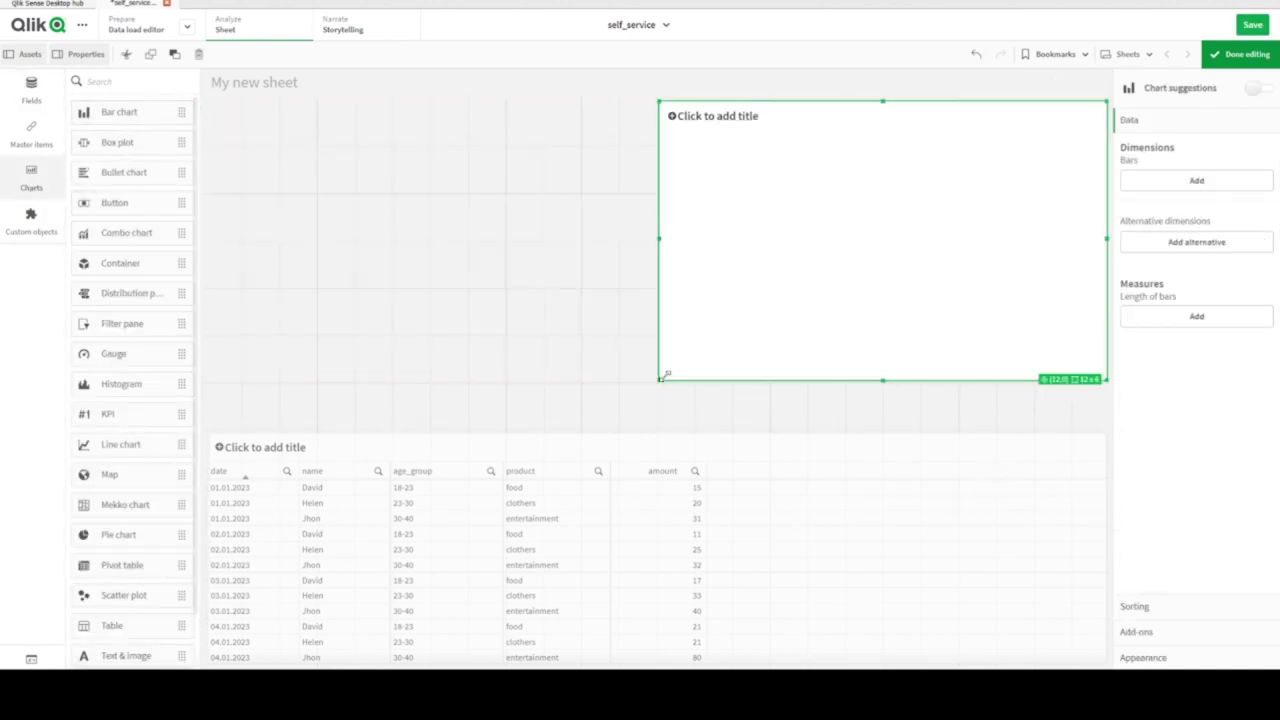
left_click_drag(660, 378, 433, 406)
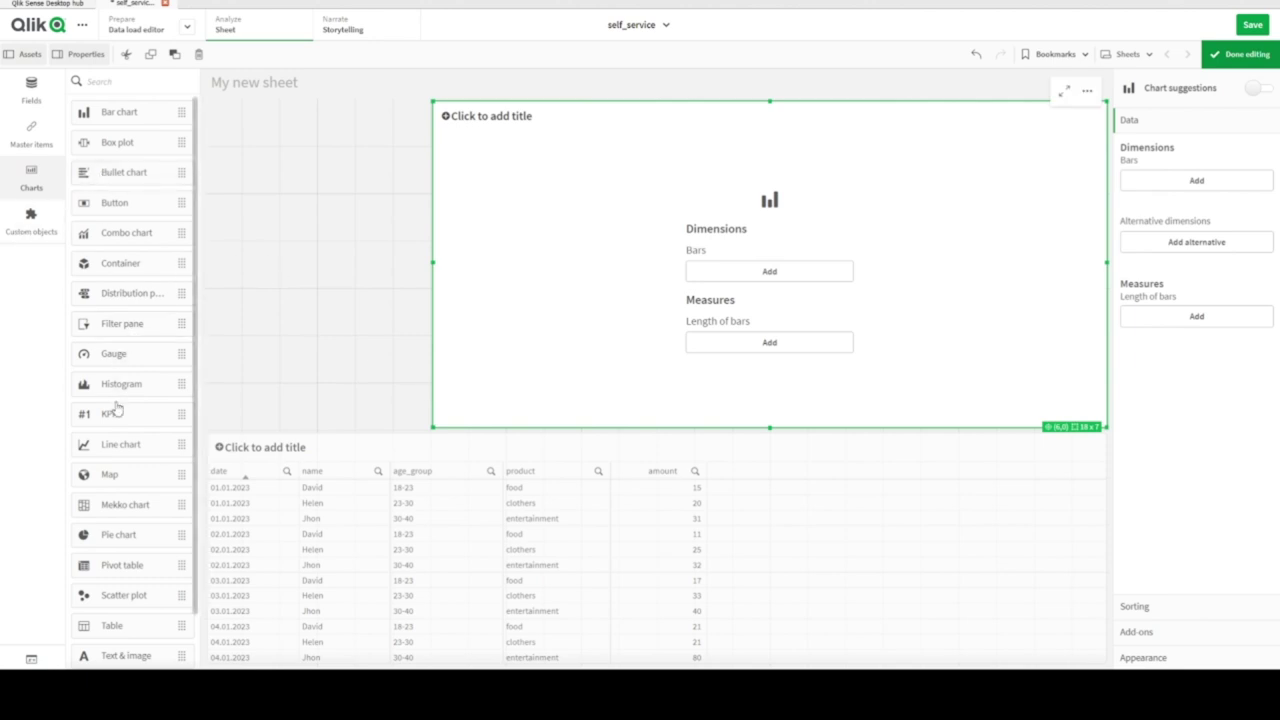
- Place a 6 x 3 filter pane beside the bar chart and give it the field dimention_1
left_click_drag(117, 324, 325, 250)
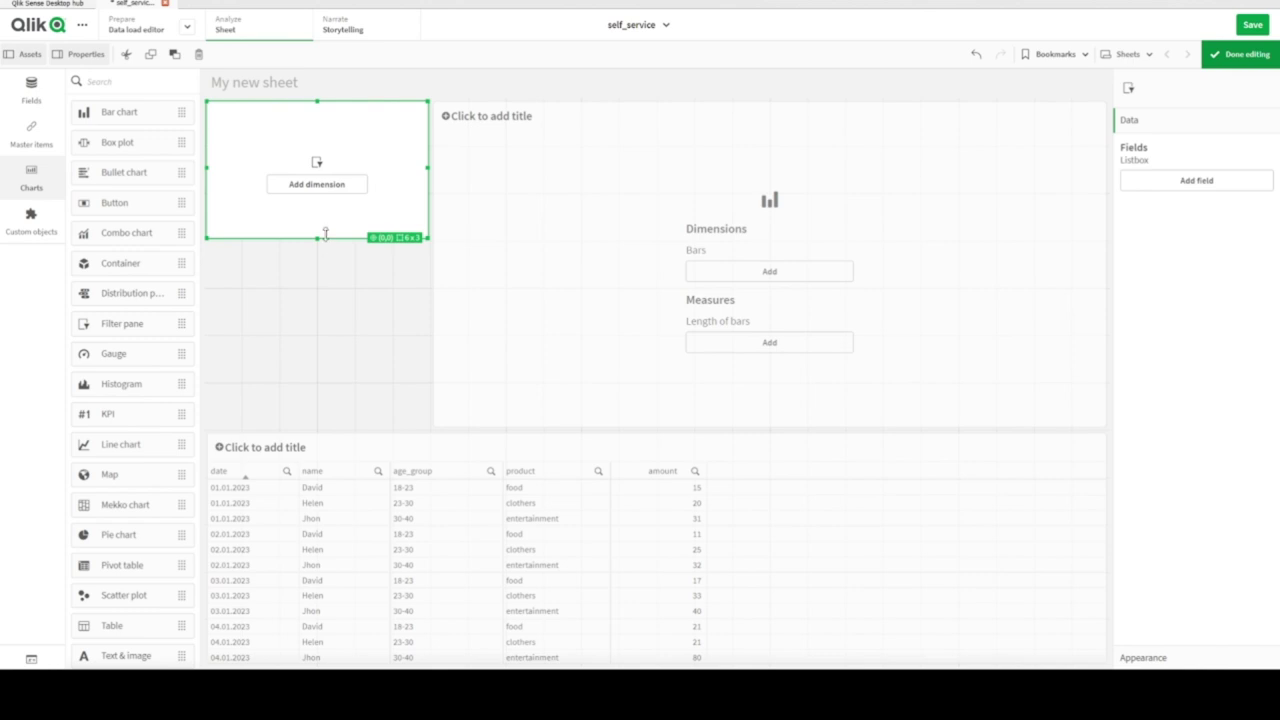
left_click(314, 185)
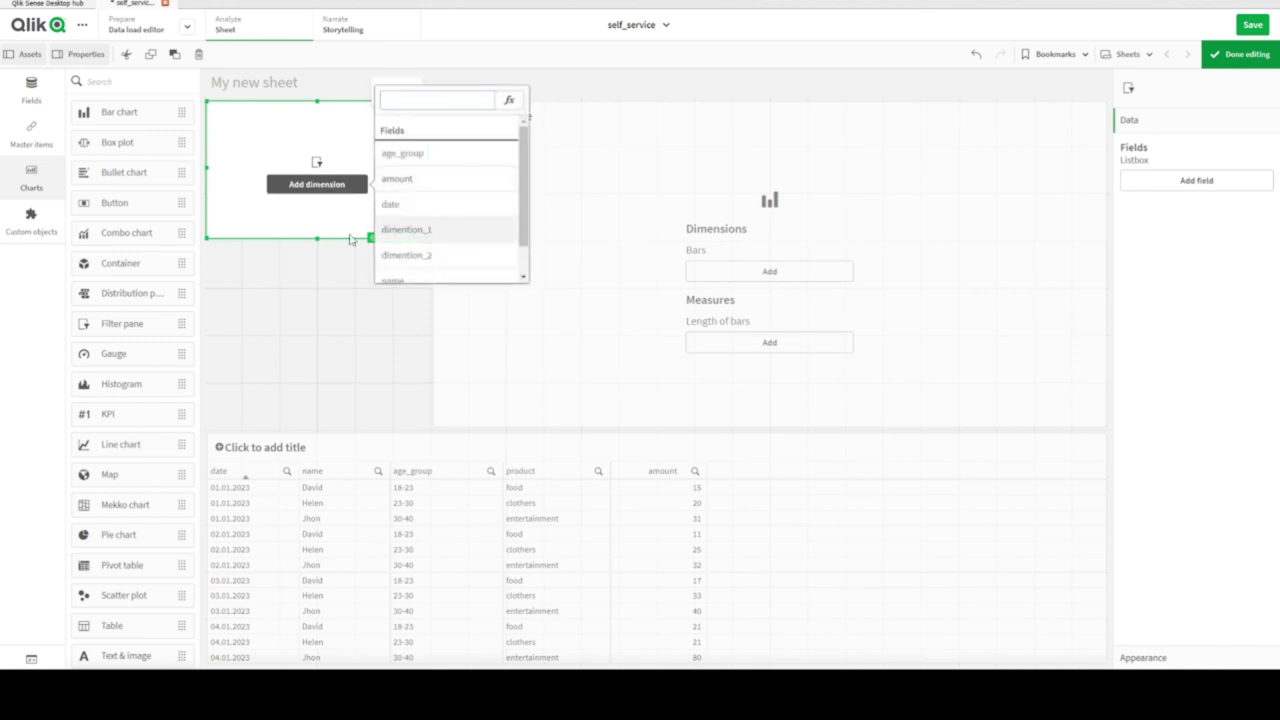
left_click(406, 229)
- Copy the dimention_1 filter pane directly beneath itself and extend the copy to 6 x 4 grid cells, down to the table
right_click(316, 130)
left_click(237, 287)
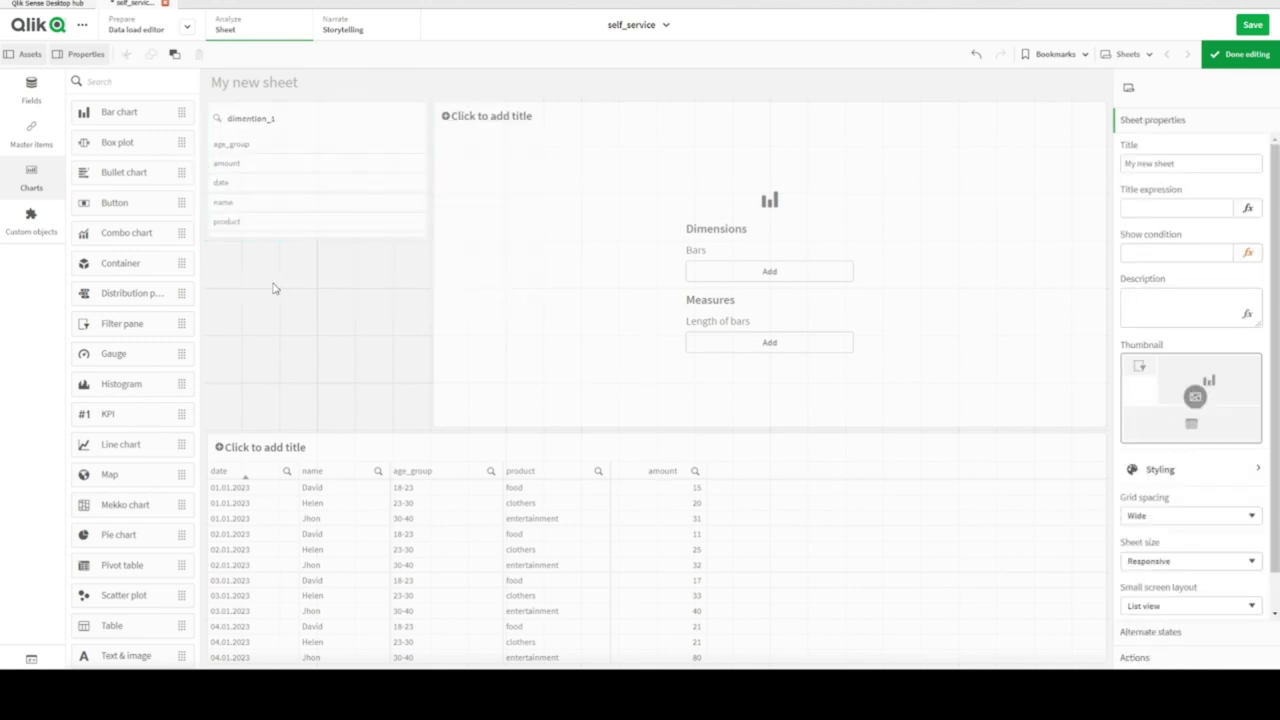
key("ctrl+v")
left_click_drag(316, 393, 318, 418)
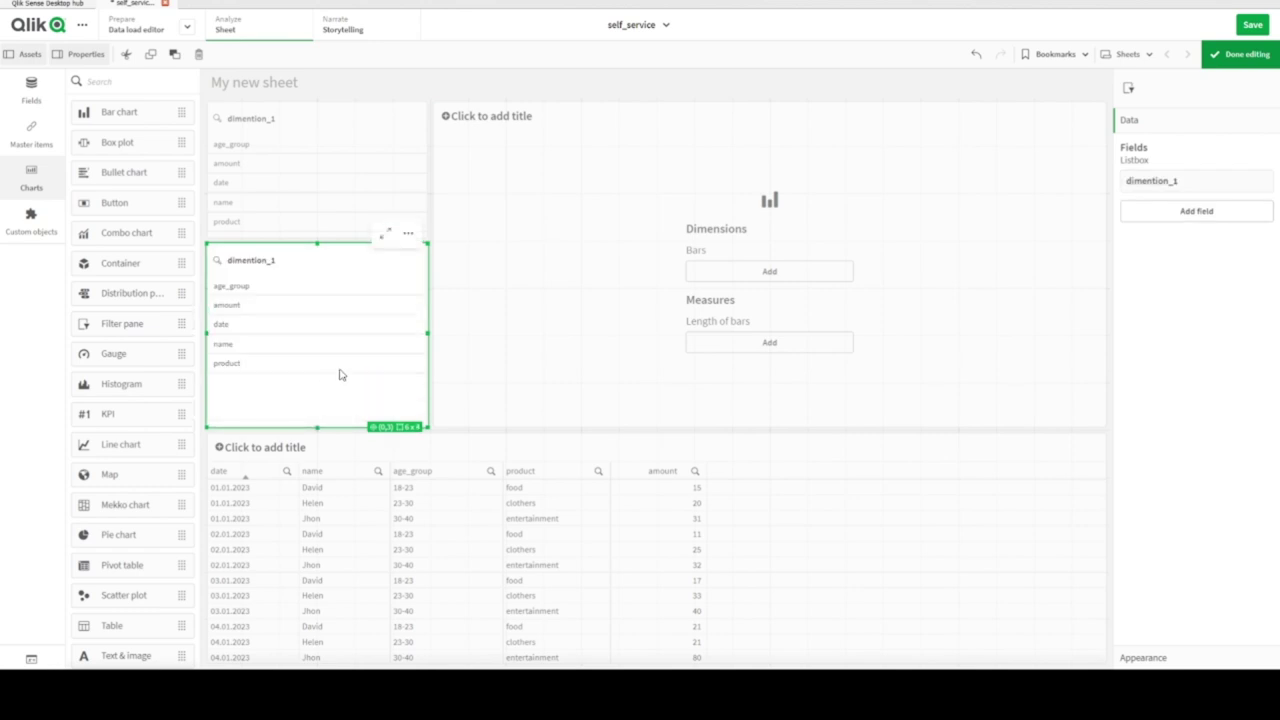
- Replace the copied filter pane's field dimention_1 with dimention_2
scroll(145, 300, "down", 2)
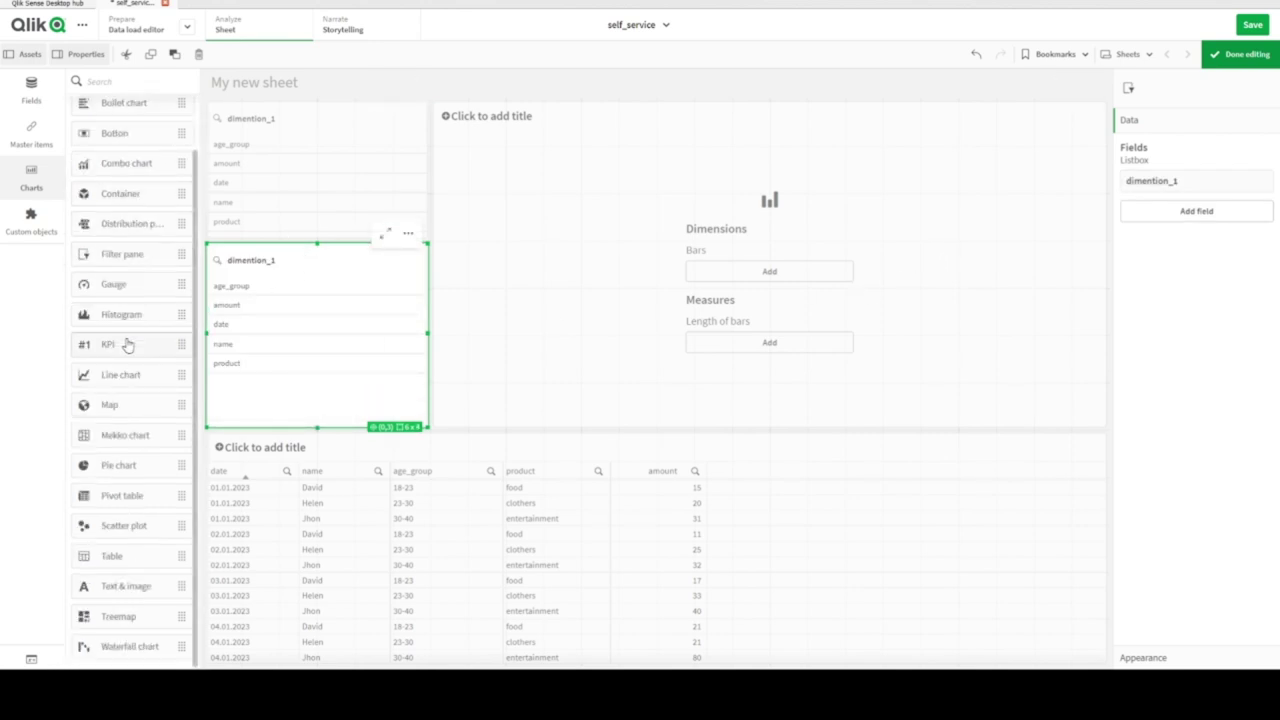
right_click(1176, 181)
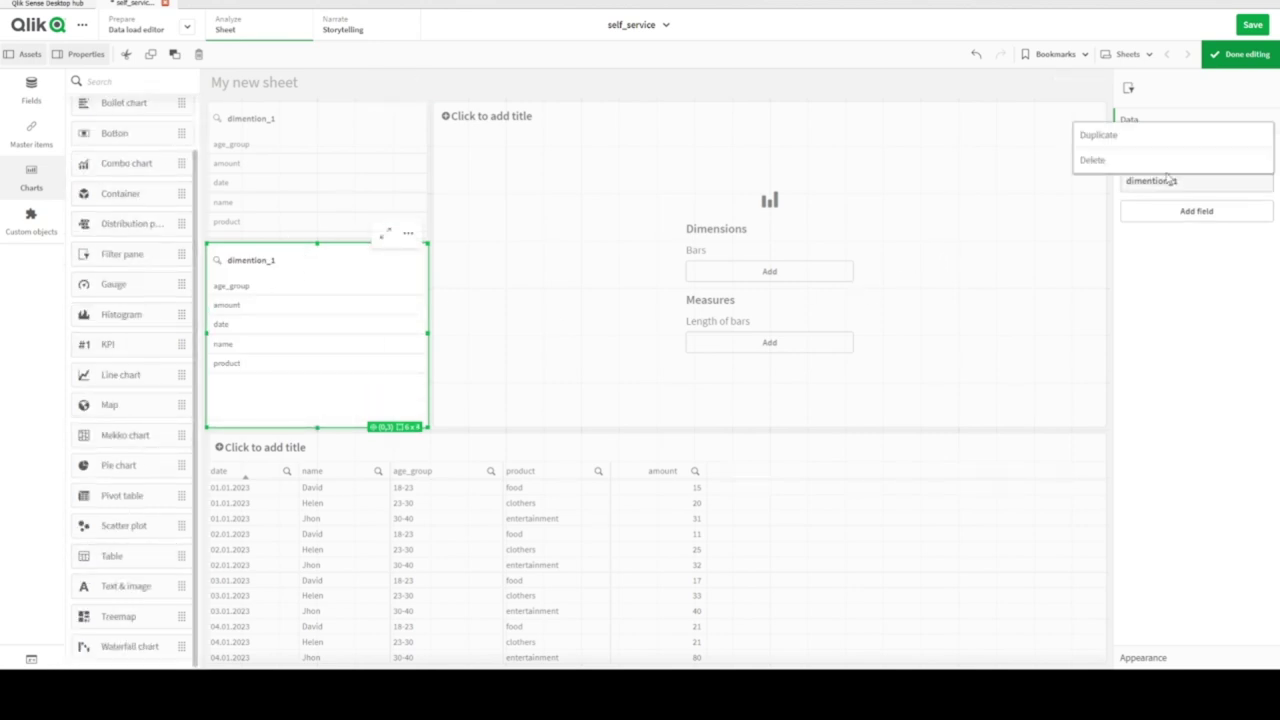
left_click(1100, 157)
left_click(31, 88)
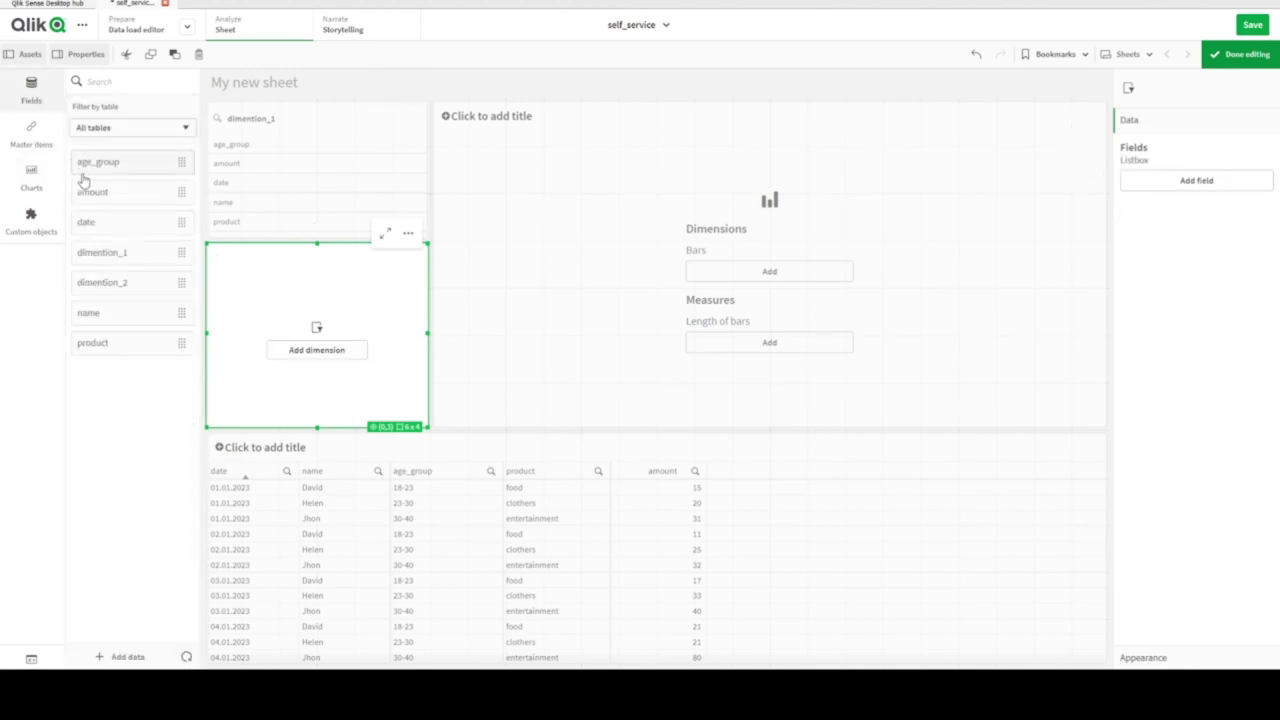
left_click_drag(108, 281, 333, 340)
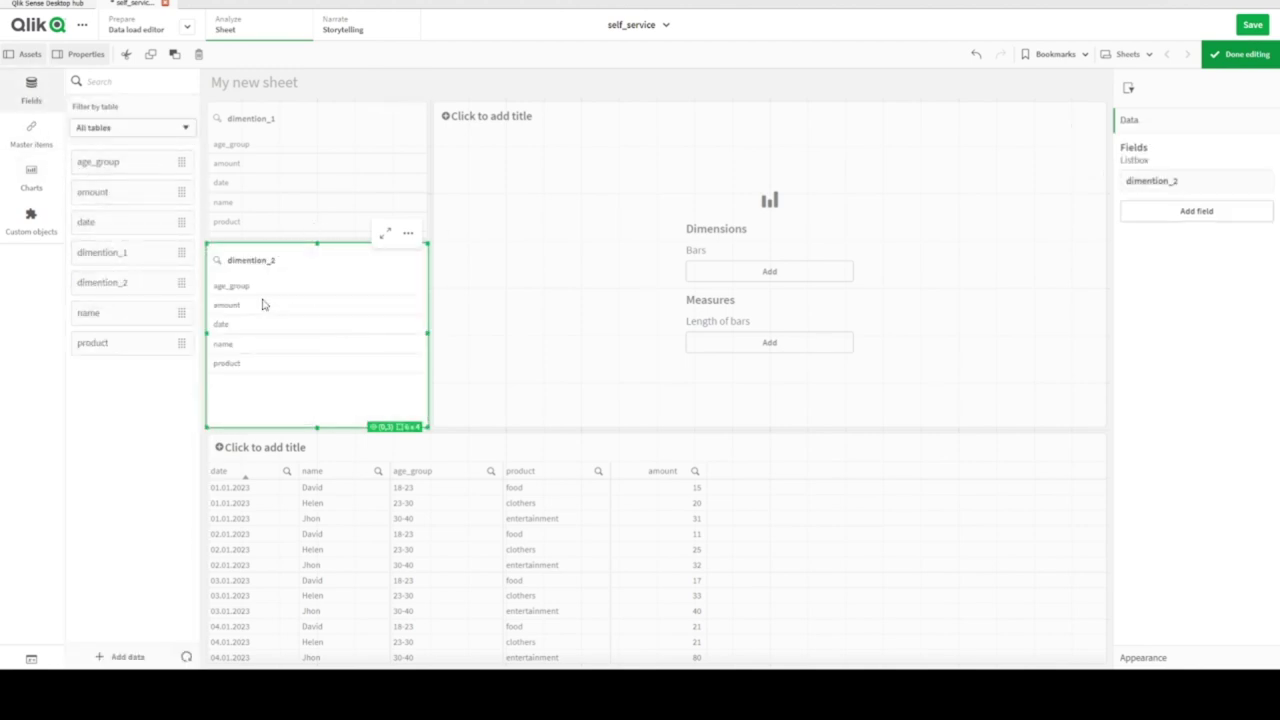
- Finish editing the sheet and save the app
left_click(254, 197)
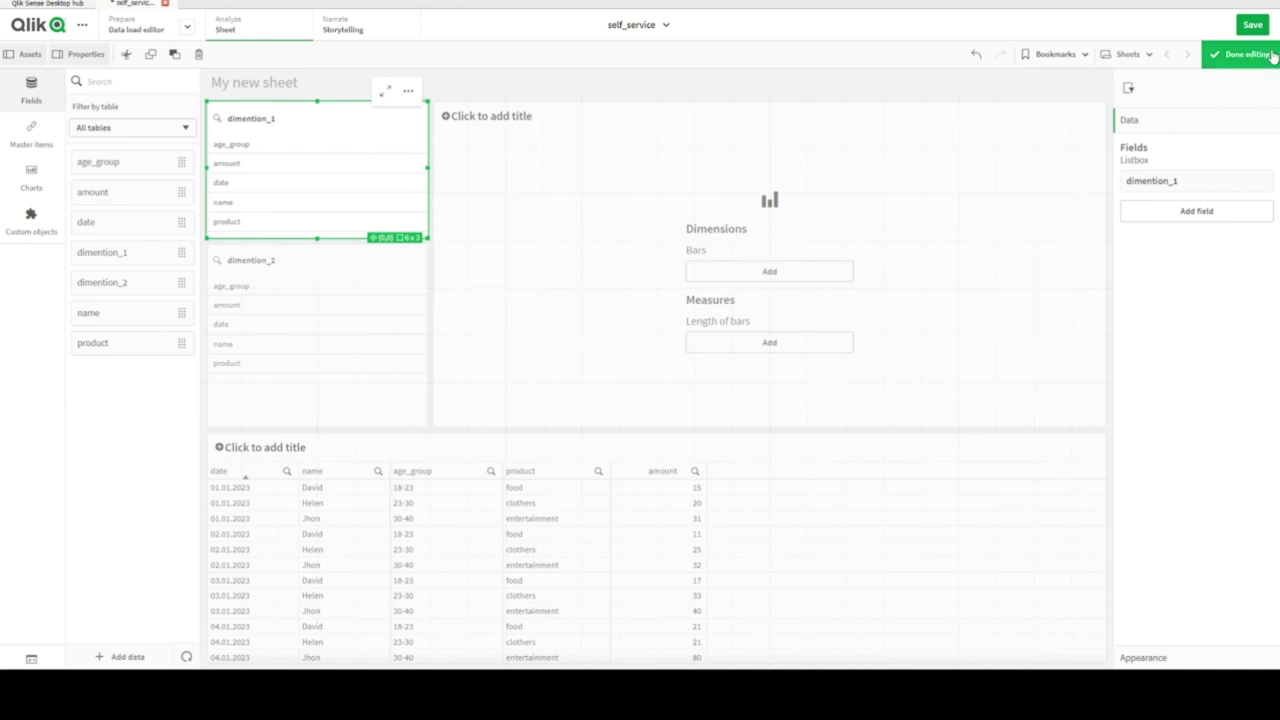
left_click(1250, 54)
left_click(1252, 24)
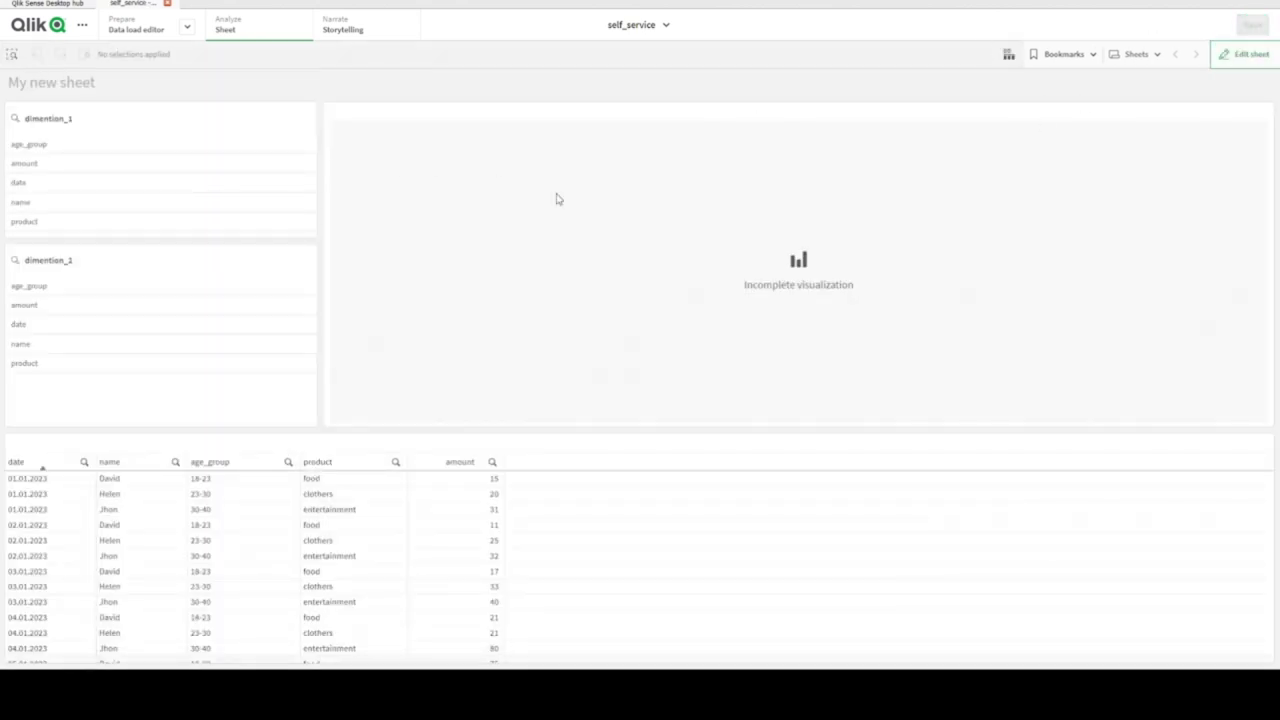
- Test the filter panes by selecting amount in dimention_1 and trying date, amount and product in dimention_2
left_click(45, 164)
left_click(74, 323)
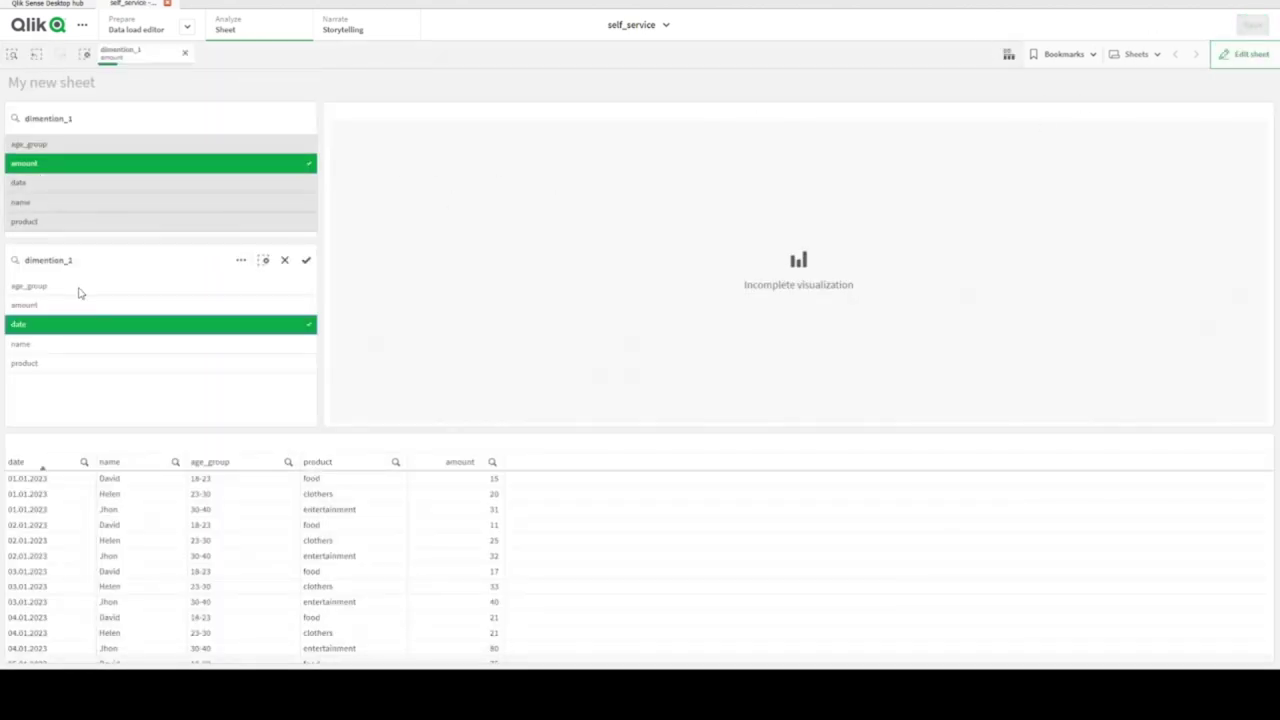
left_click(56, 326)
left_click(52, 305)
left_click(55, 307)
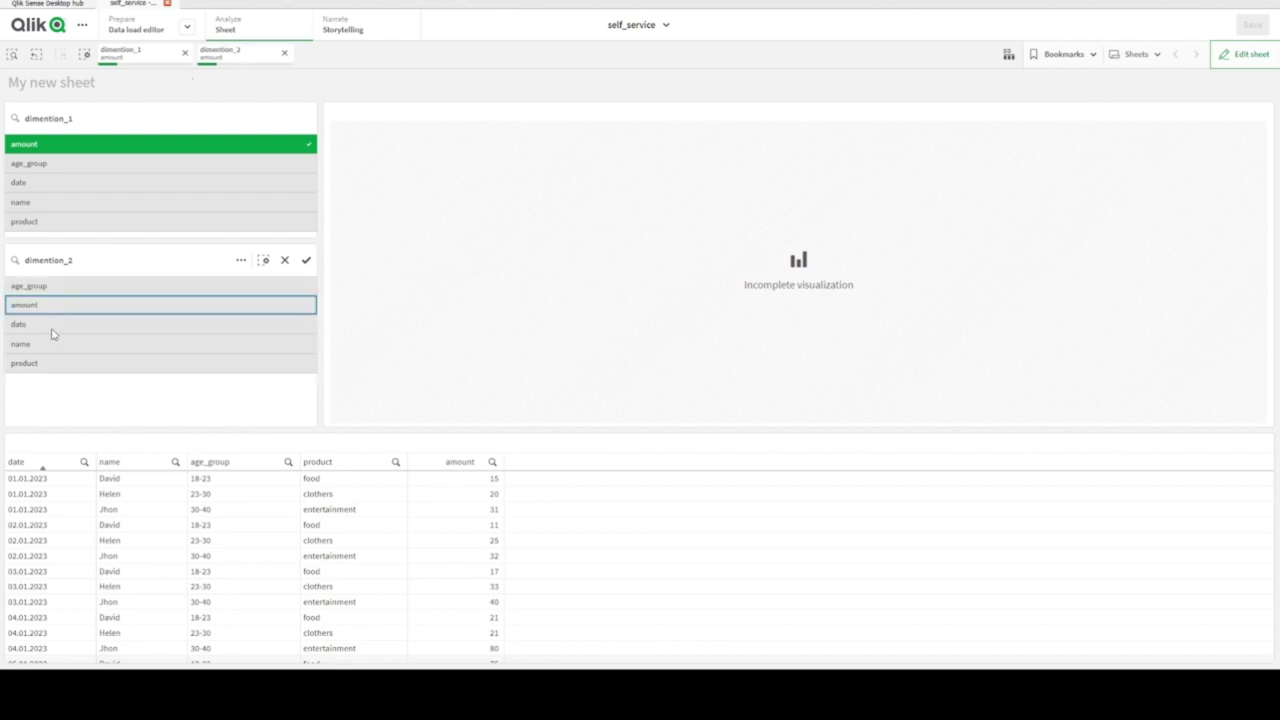
left_click(44, 364)
left_click(44, 364)
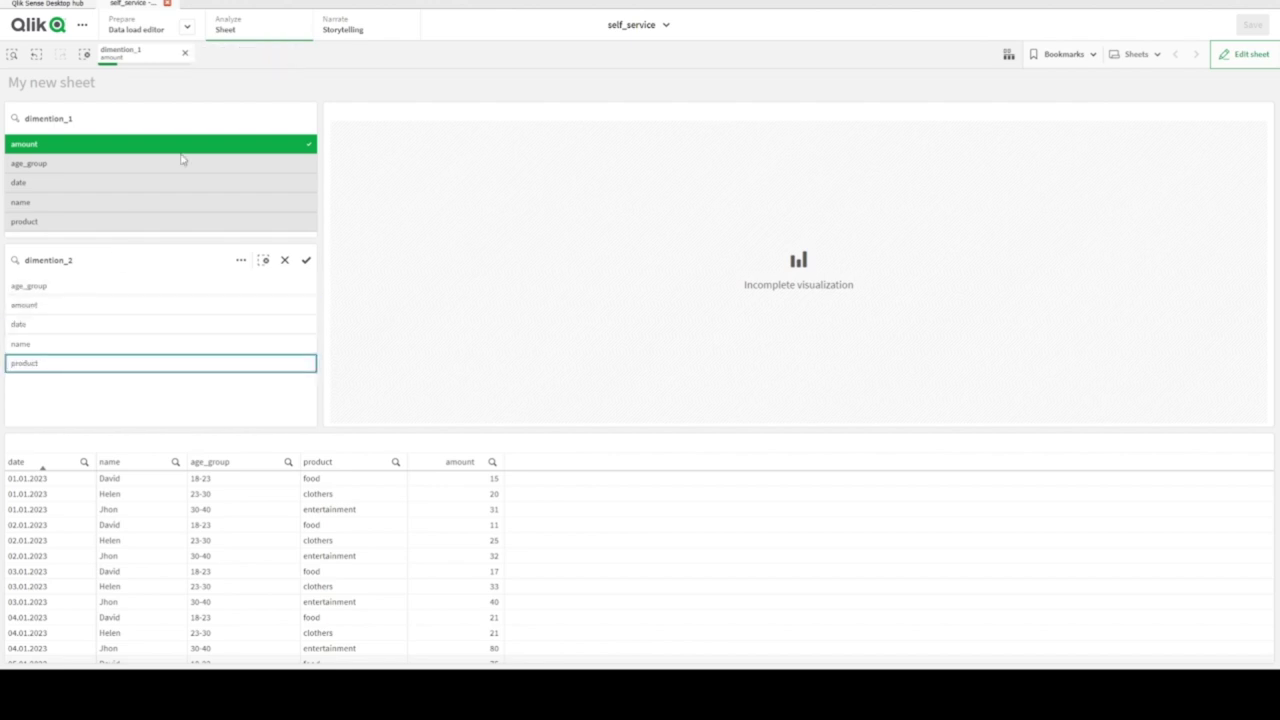
left_click(182, 58)
left_click(396, 290)
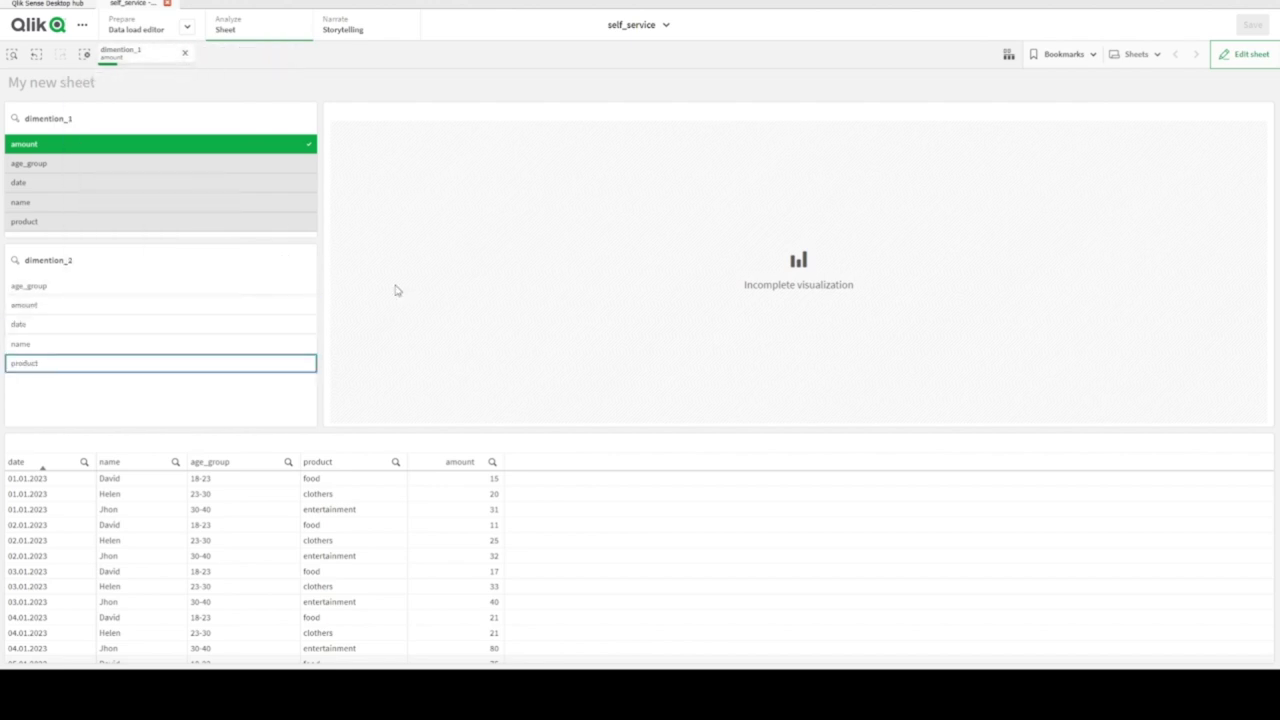
- Reopen the sheet for editing and add date and age_group as the bar chart's group and bar dimensions
left_click(1245, 54)
left_click(610, 292)
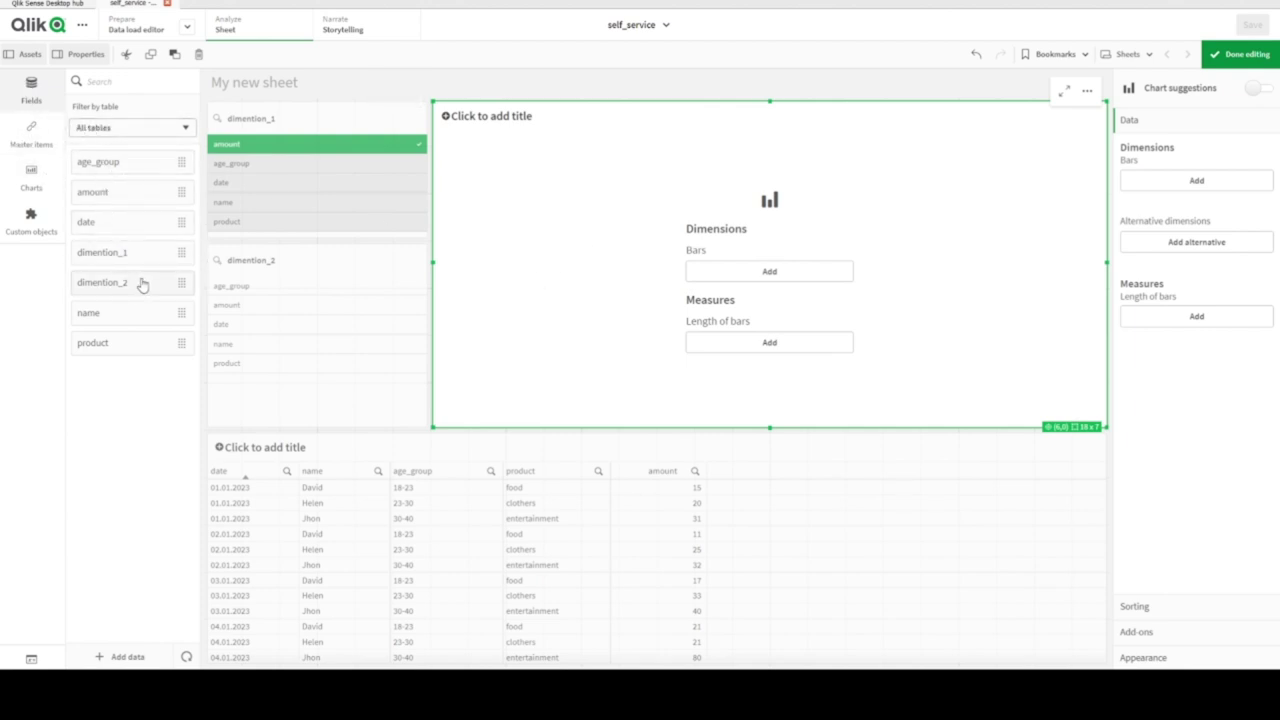
left_click_drag(106, 224, 646, 246)
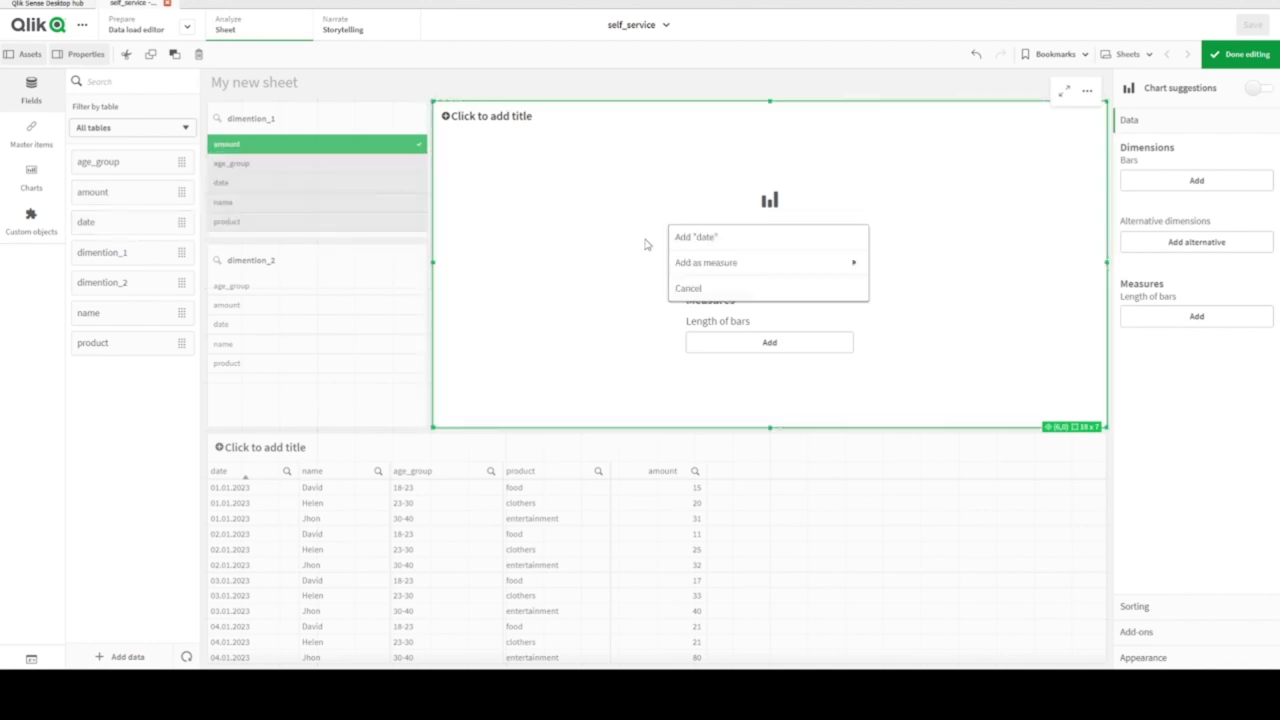
left_click(700, 240)
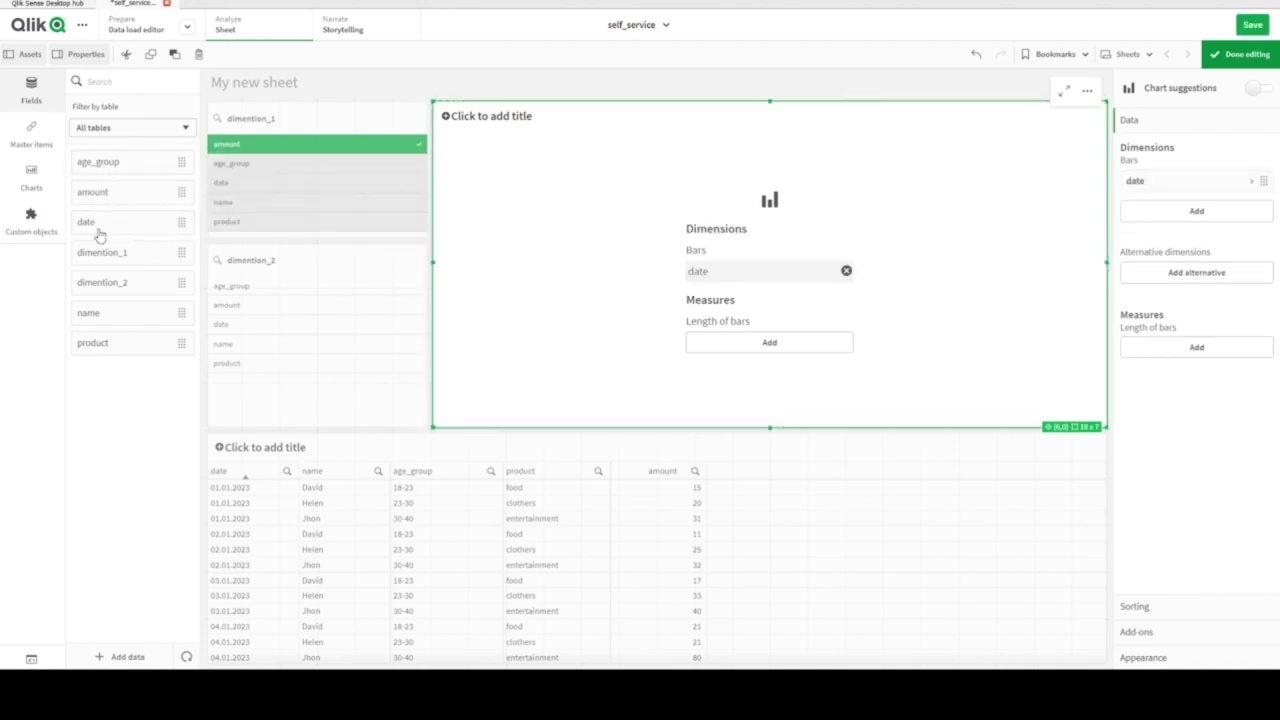
left_click_drag(103, 172, 674, 287)
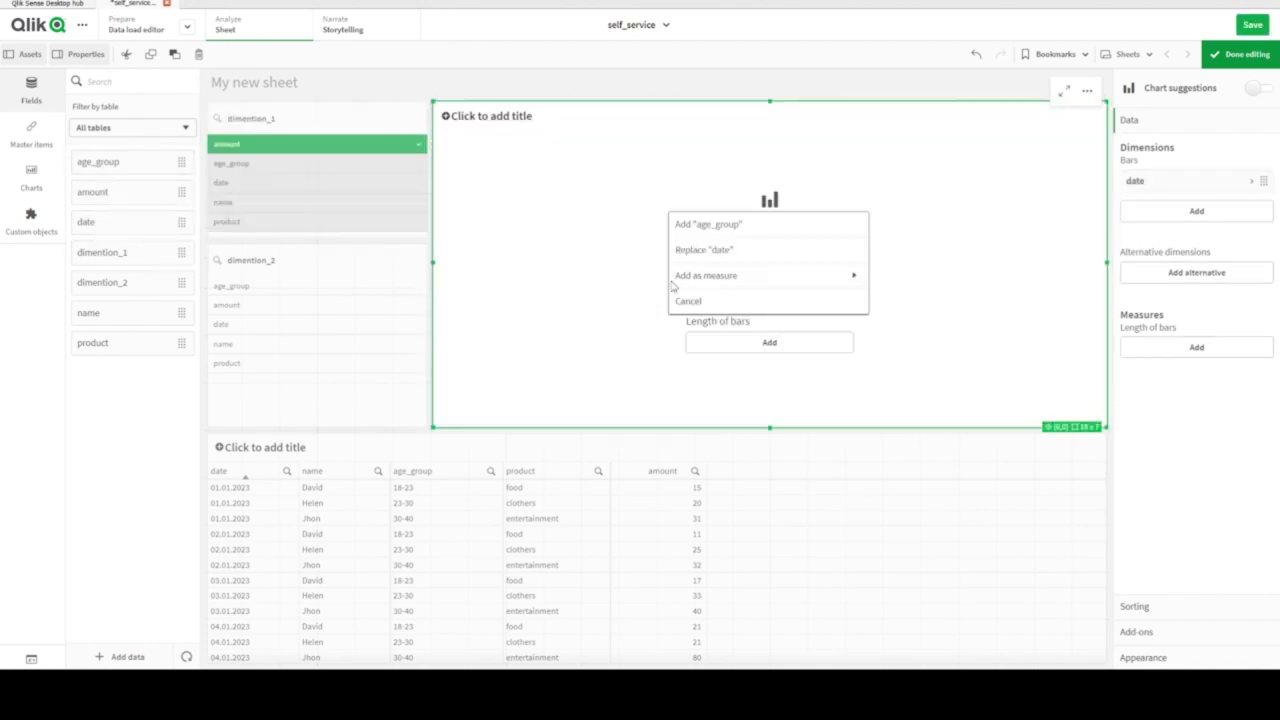
left_click(702, 223)
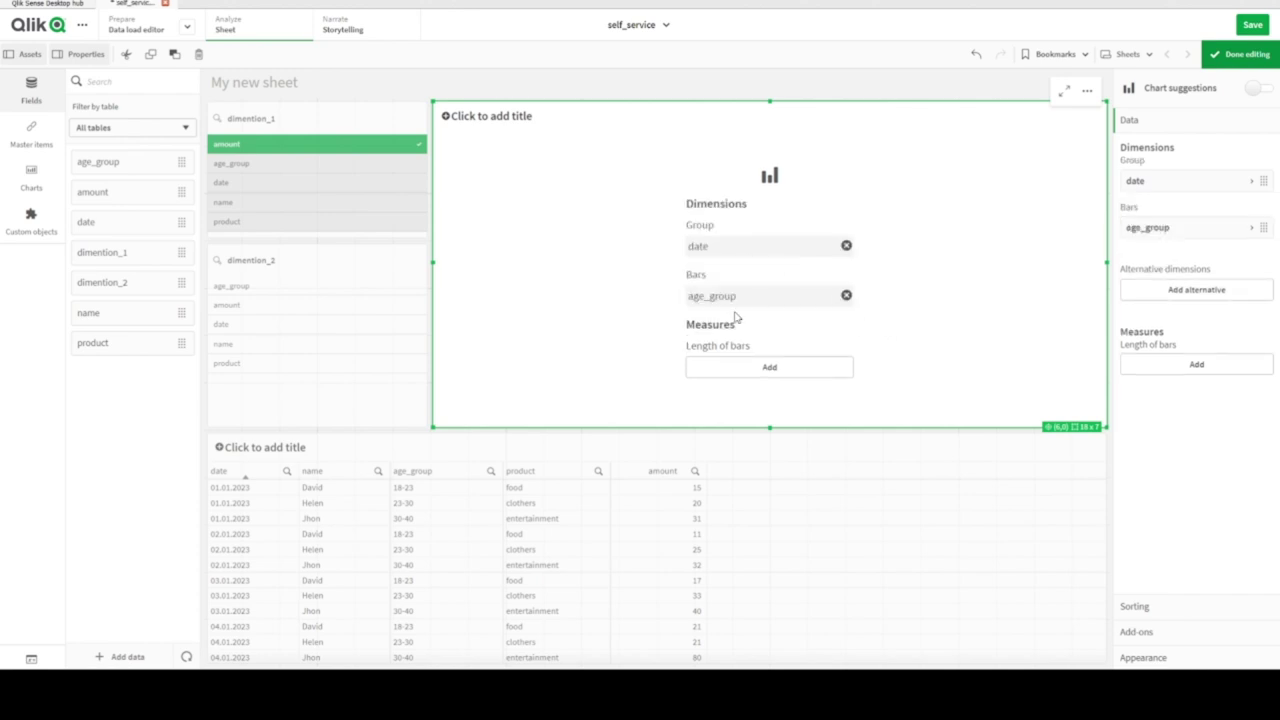
- Add Sum(amount) as the bar chart's length-of-bars measure
left_click(779, 376)
left_click(910, 362)
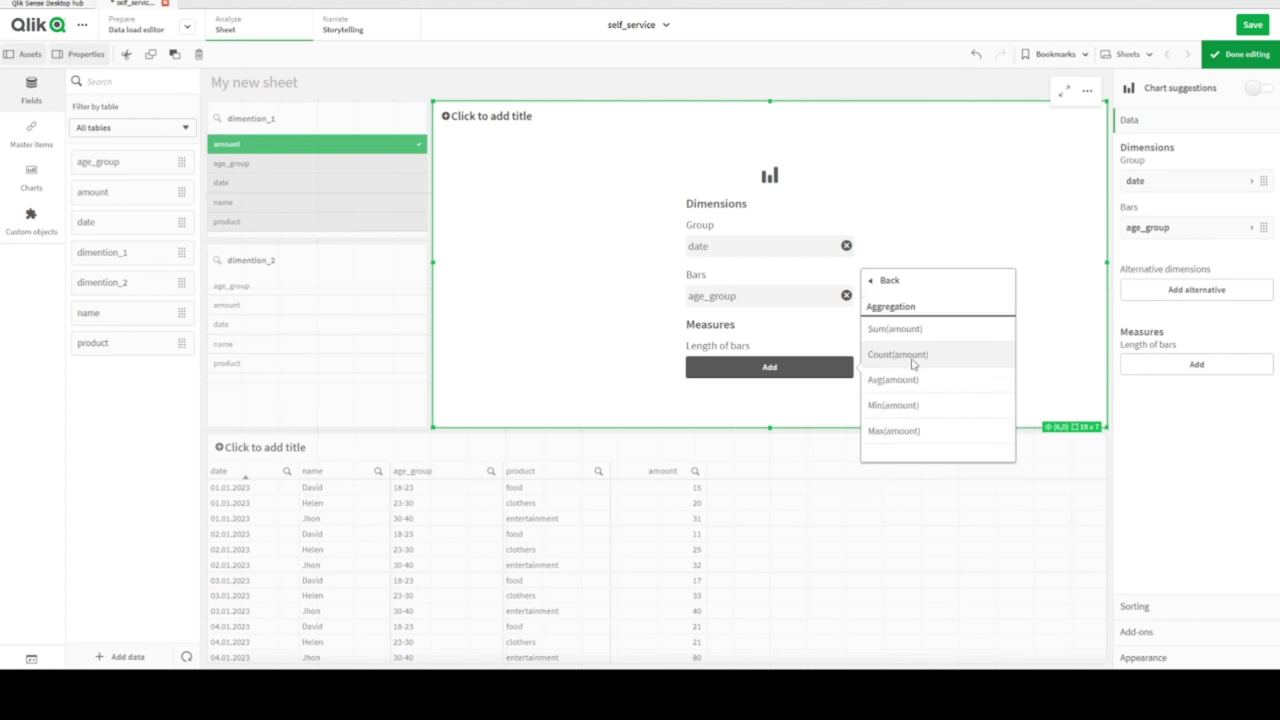
left_click(896, 330)
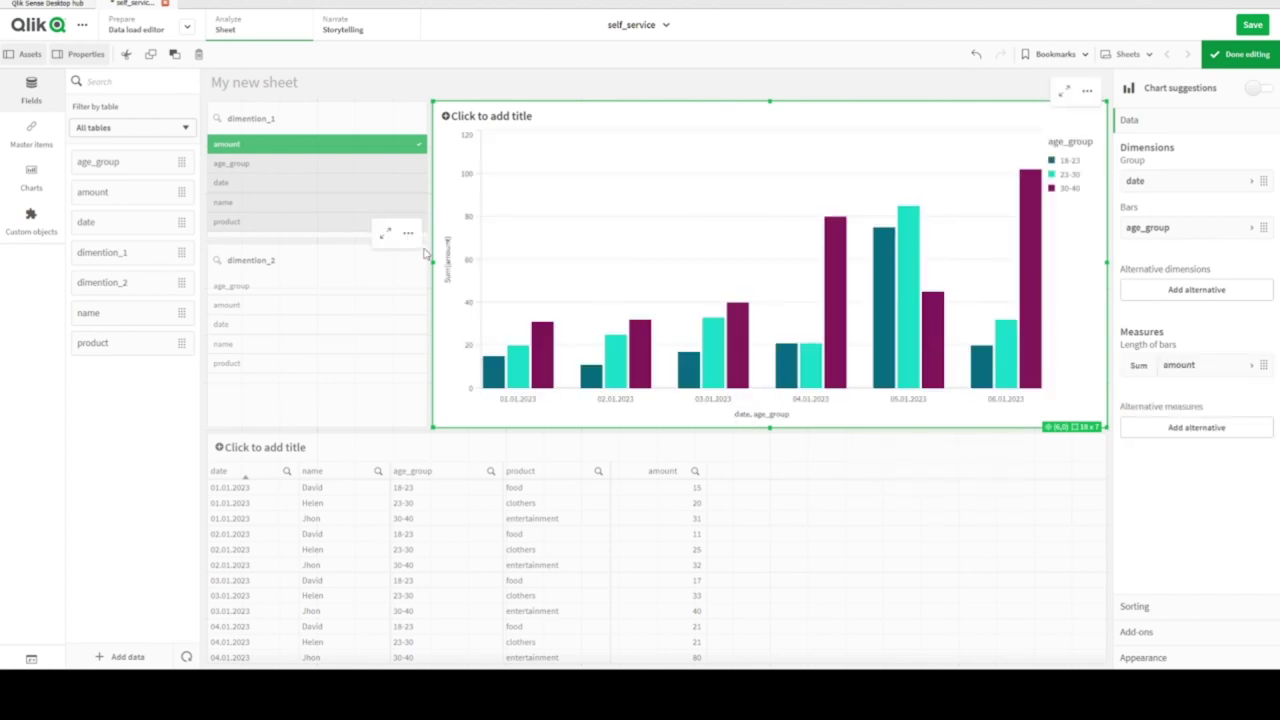
- Review the dimention_1 and dimention_2 filter panes and view the expression of the bar chart's date group dimension without changing it
left_click(327, 179)
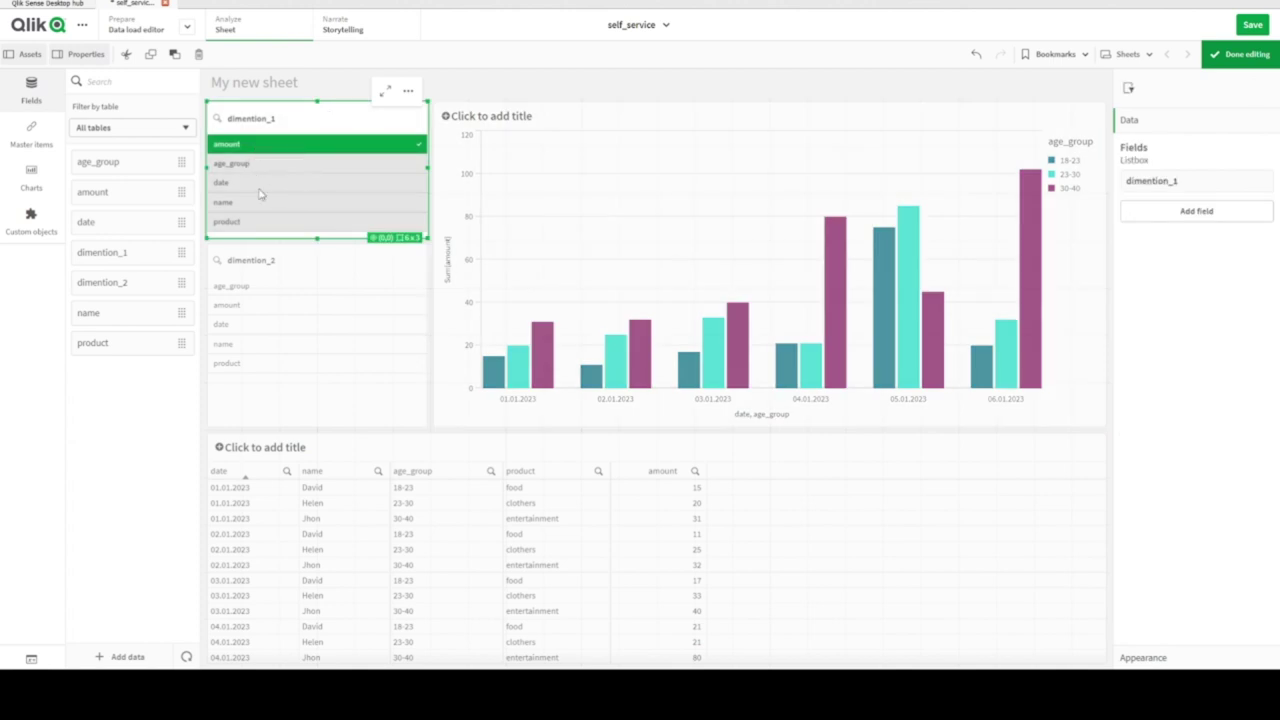
left_click(263, 306)
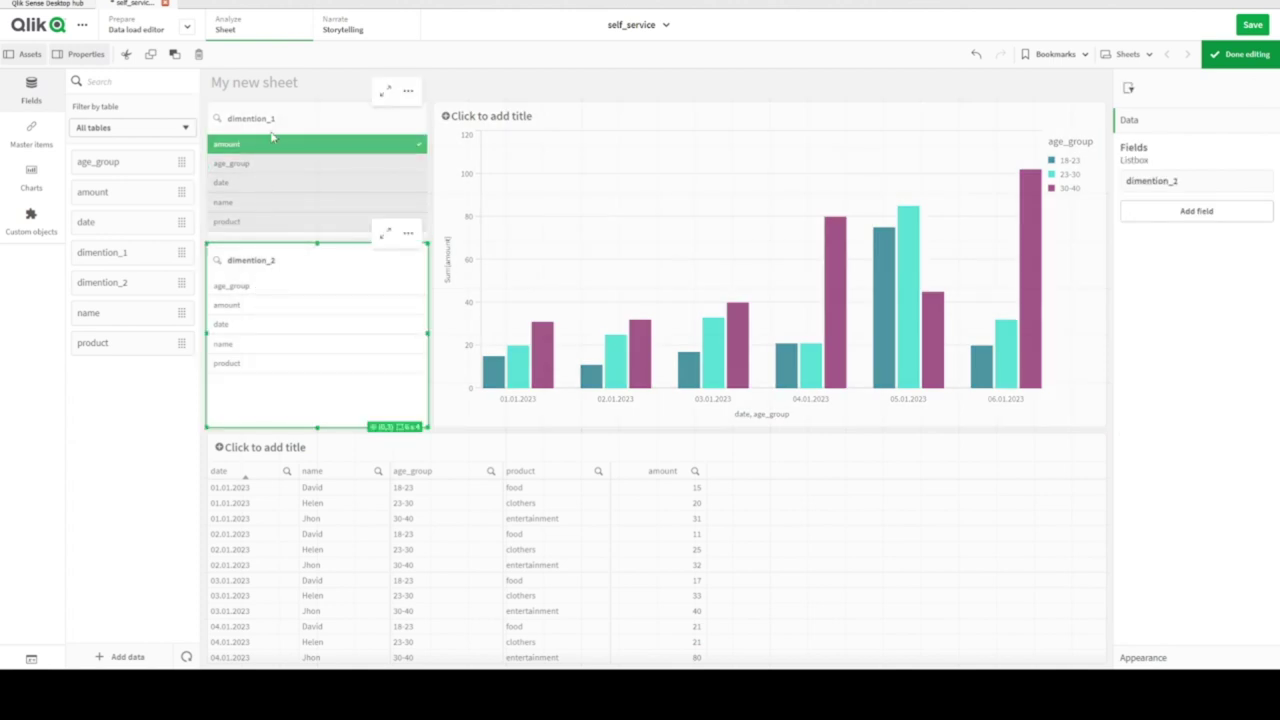
left_click(1000, 188)
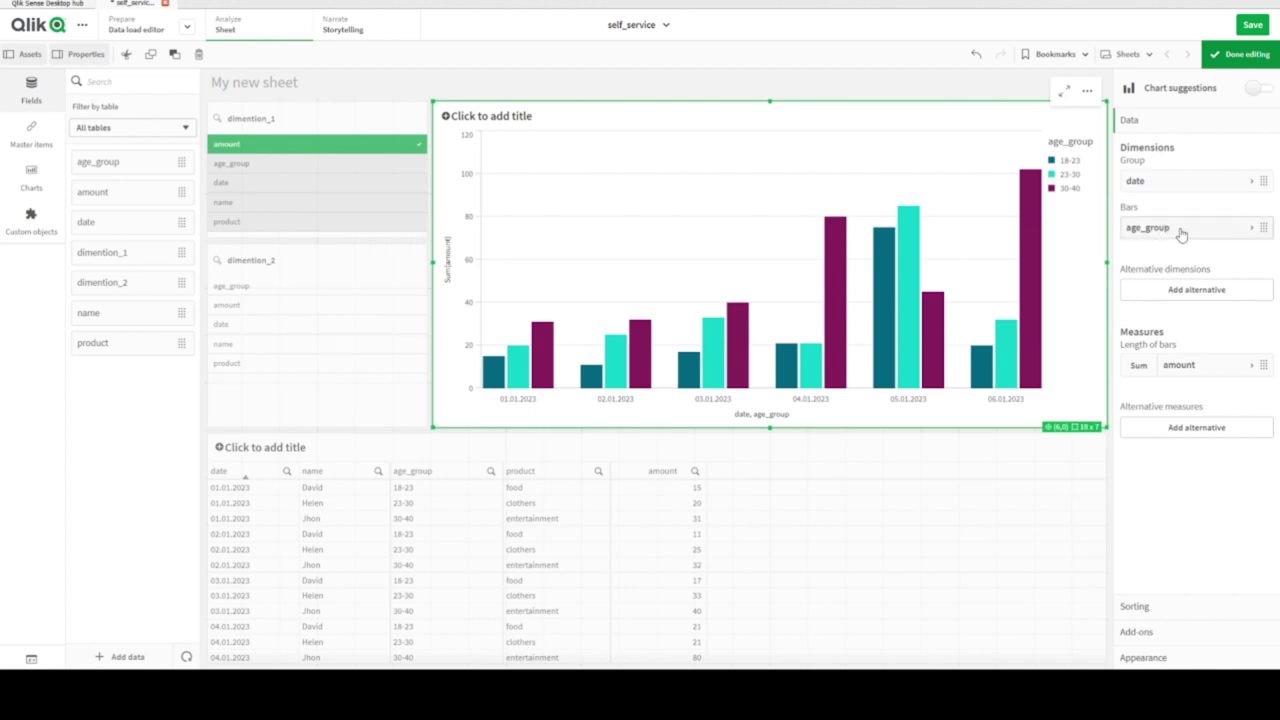
left_click(1207, 191)
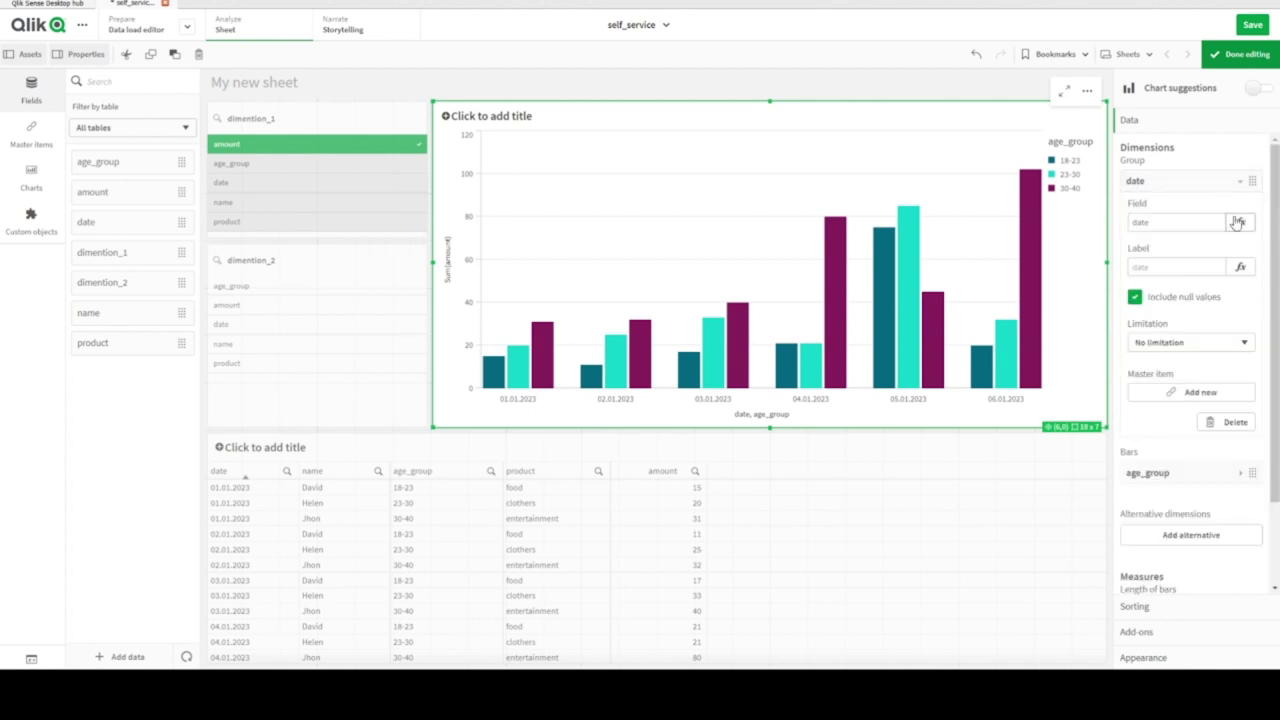
left_click(1240, 222)
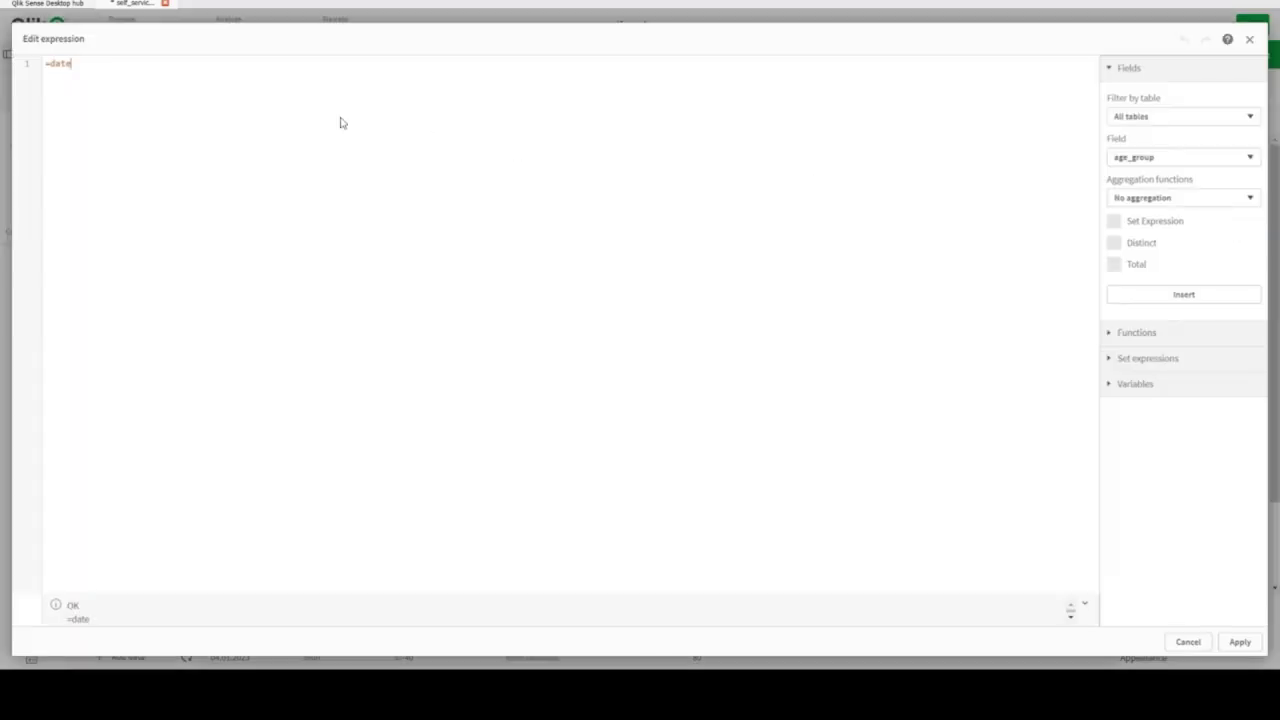
left_click(1249, 39)
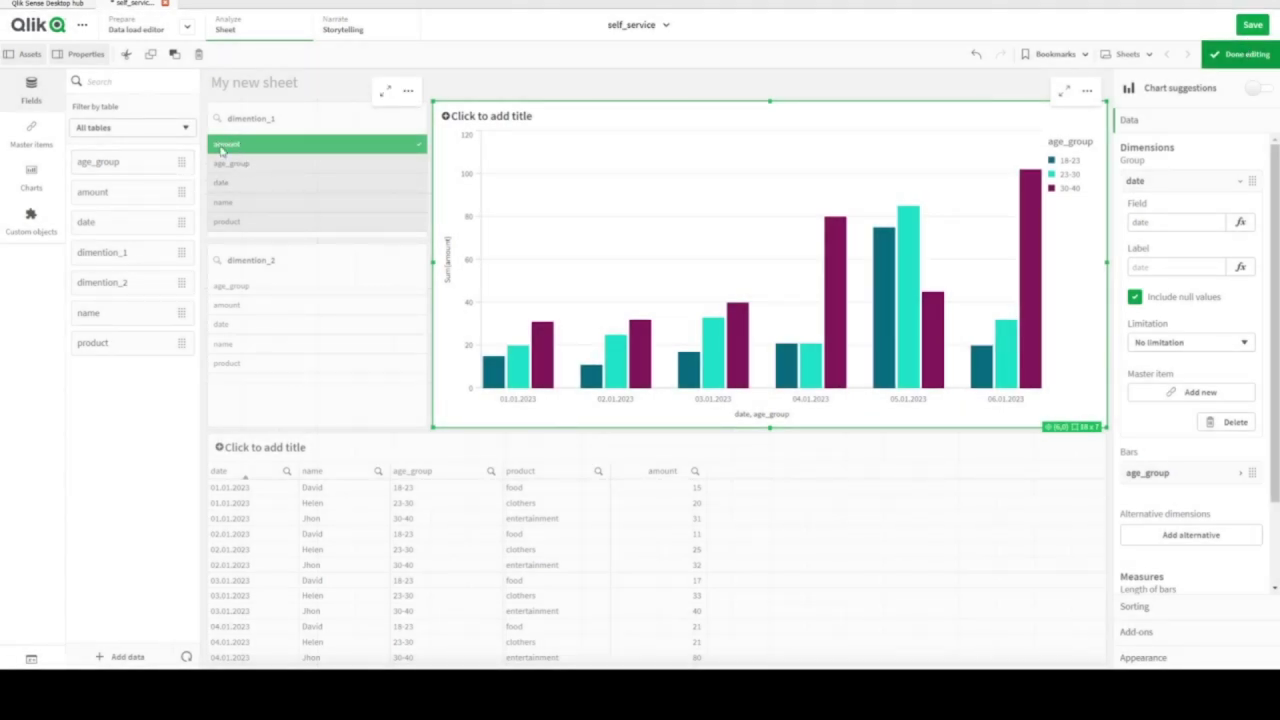
- Finish editing the sheet, select name in the dimention_2 list, and reopen the sheet for editing
left_click(1236, 53)
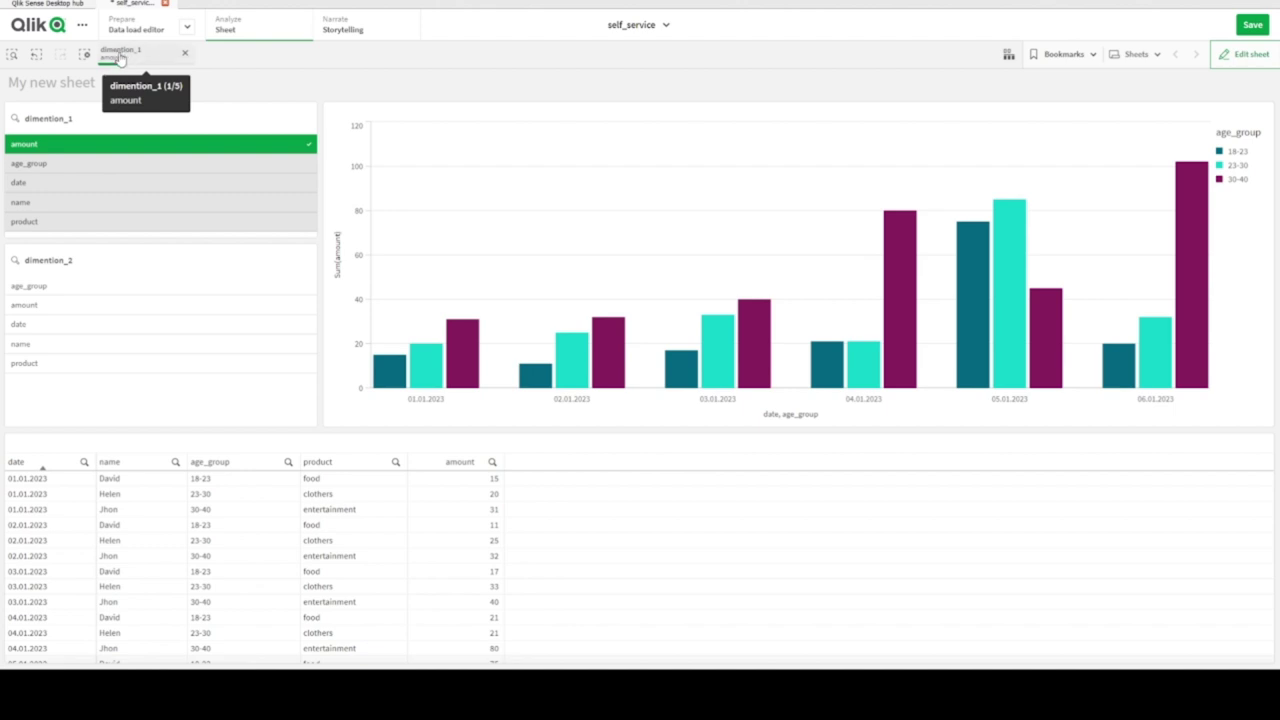
left_click(67, 347)
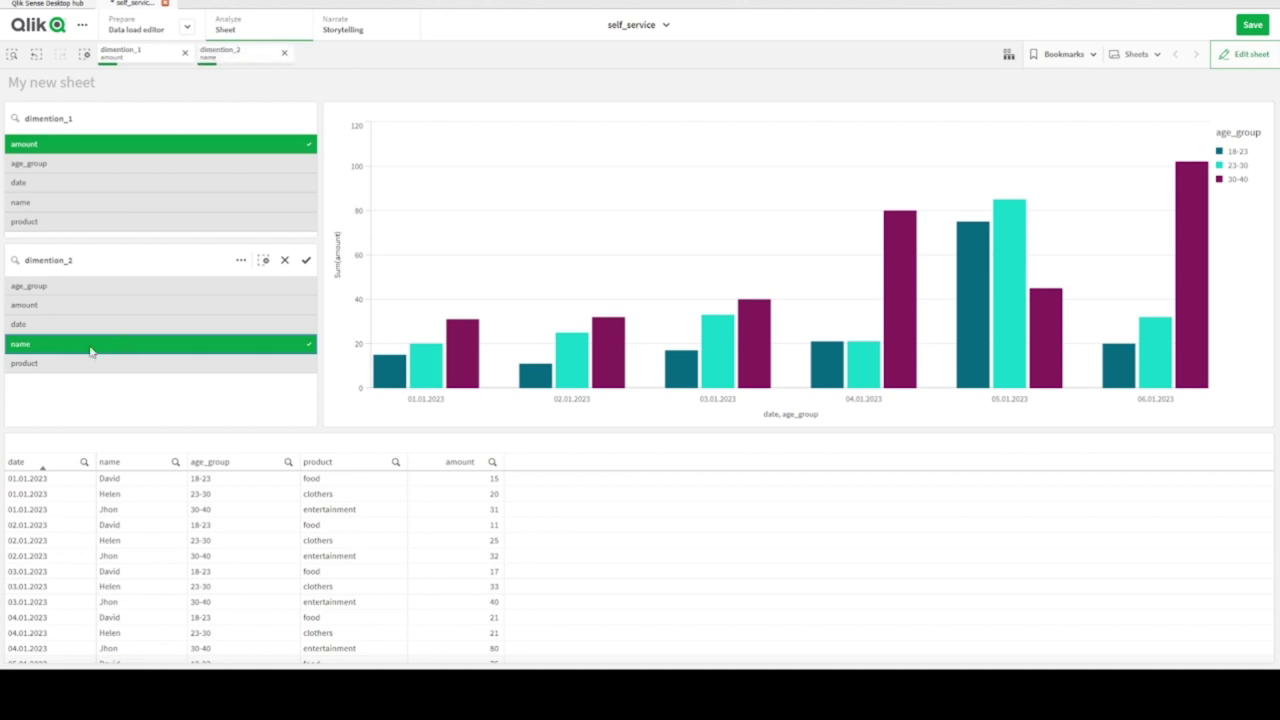
left_click(1225, 55)
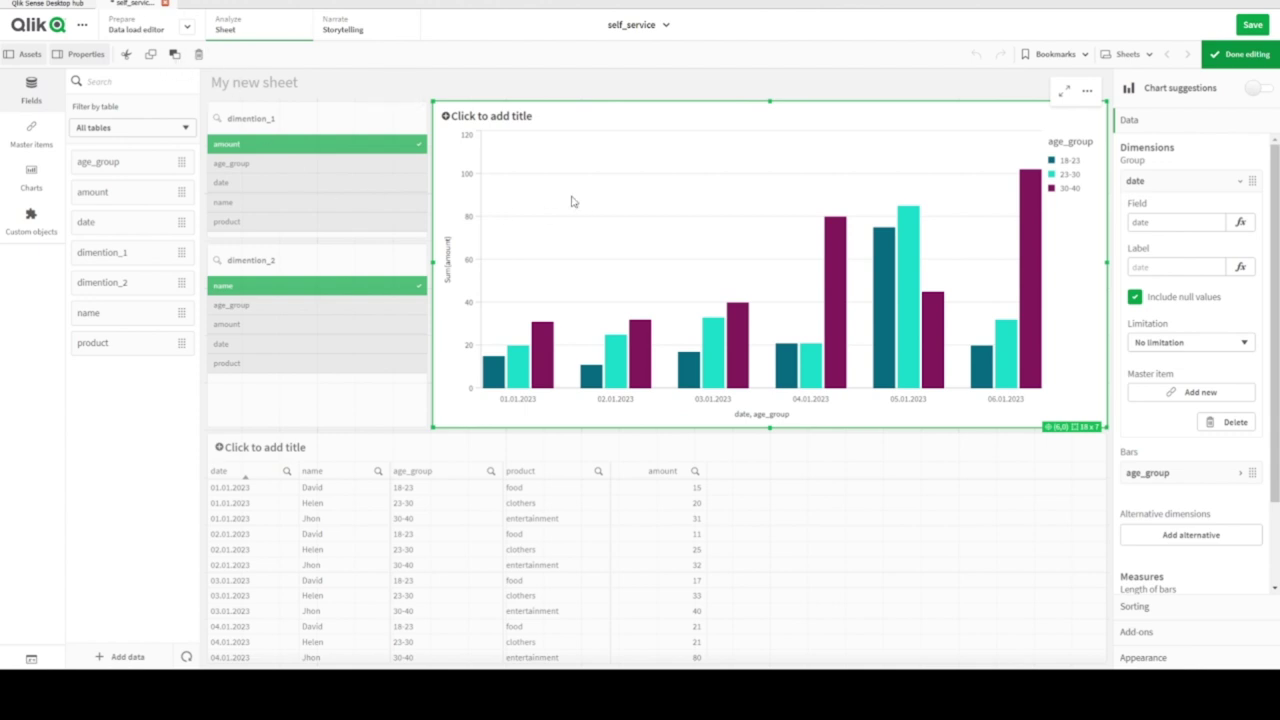
- Open the expression of the bar chart's date group dimension and clear the field name after the equals sign
left_click(1240, 222)
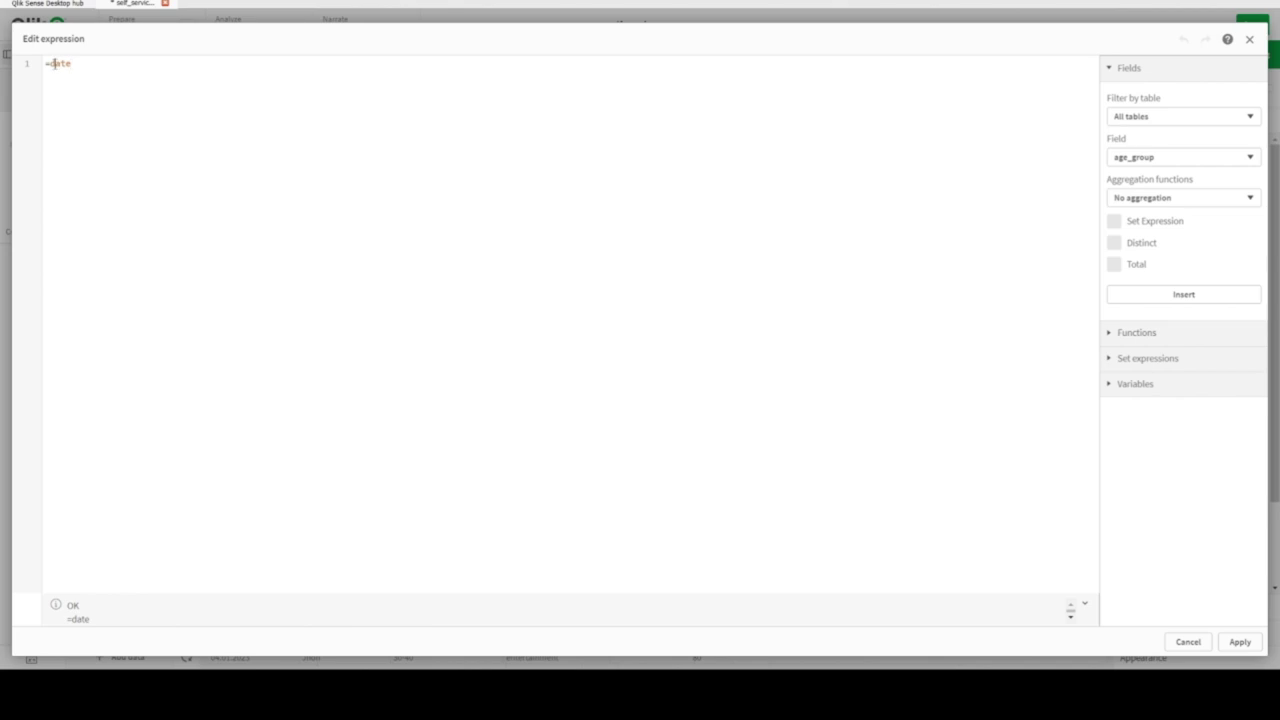
key("Left")
key("Left")
key("Left")
key("Return")
key("Return")
key("Return")
key("Return")
key("Return")
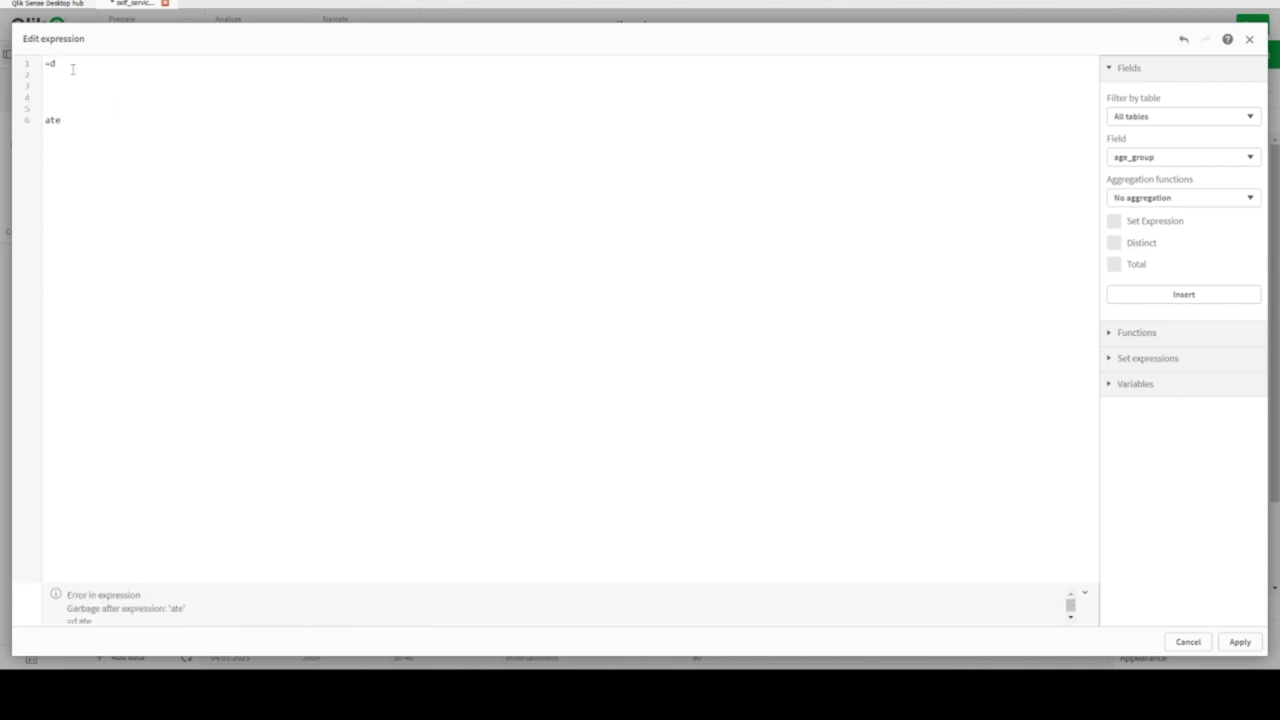
key("BackSpace")
key("BackSpace")
key("BackSpace")
key("BackSpace")
key("BackSpace")
key("BackSpace")
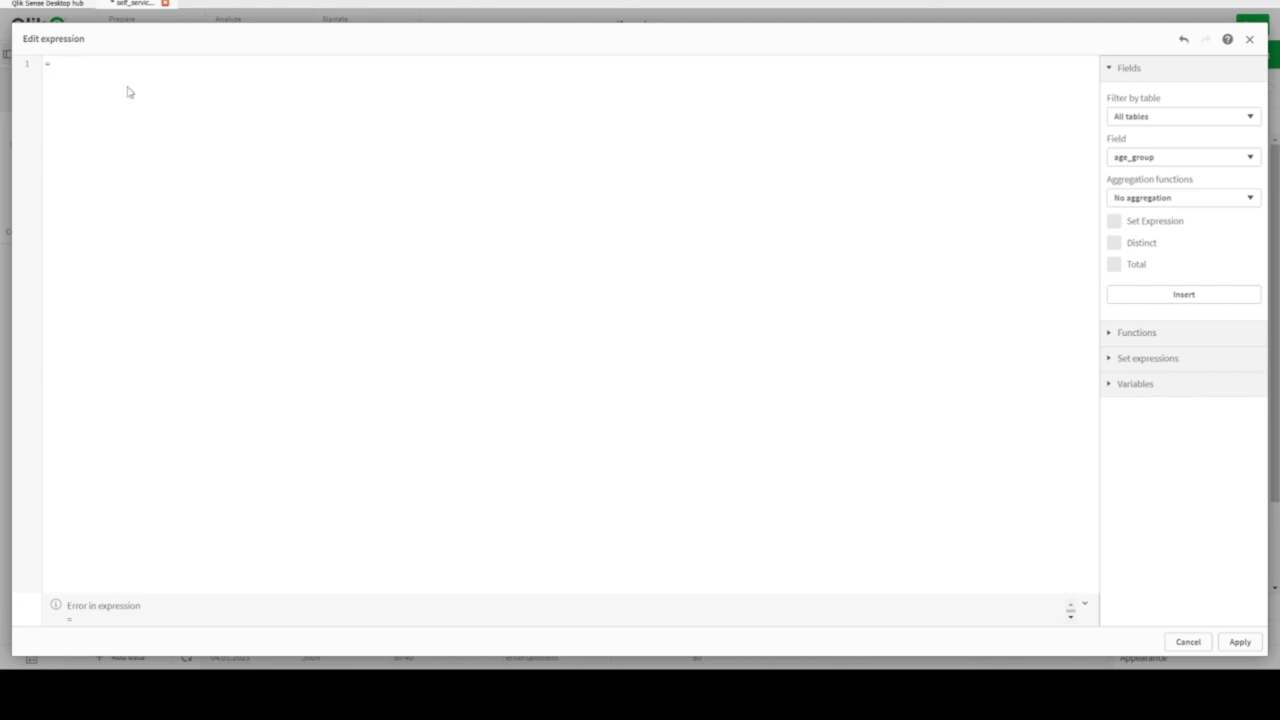
- Write the group dimension's expression as =if ( GetFieldSelections(dimention_1)='' ) and apply it
type("(")
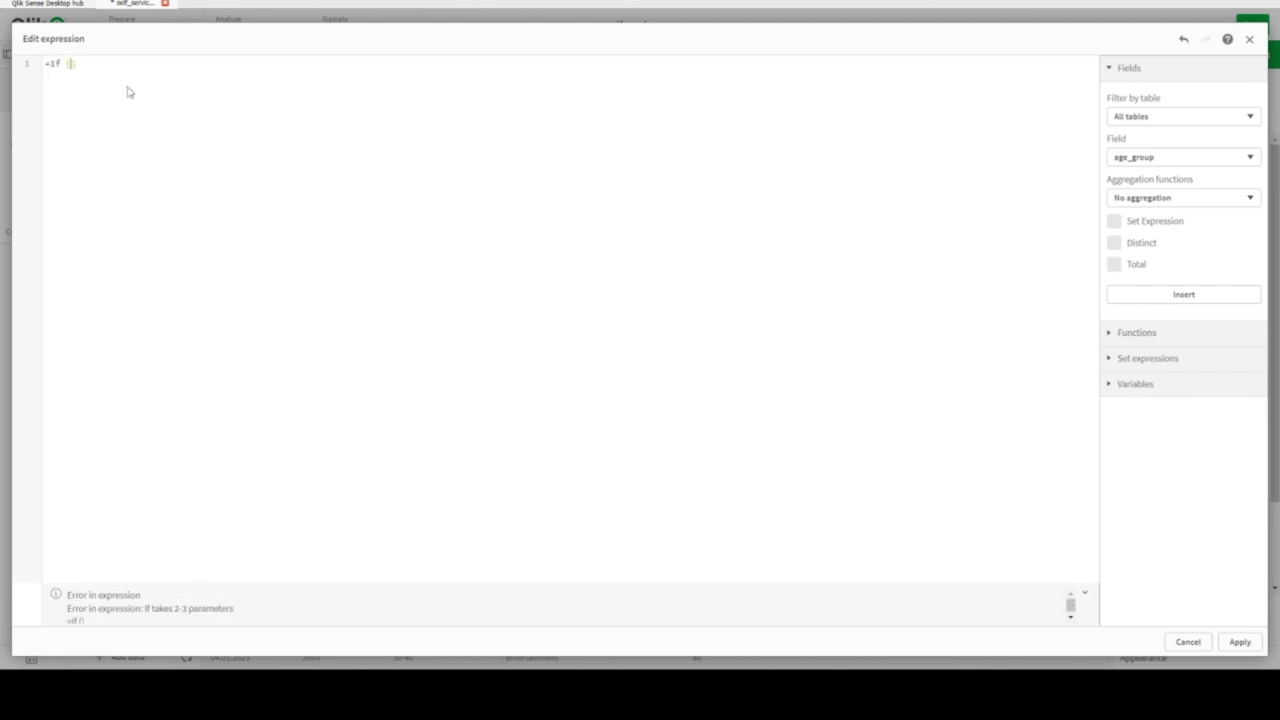
type(" get ")
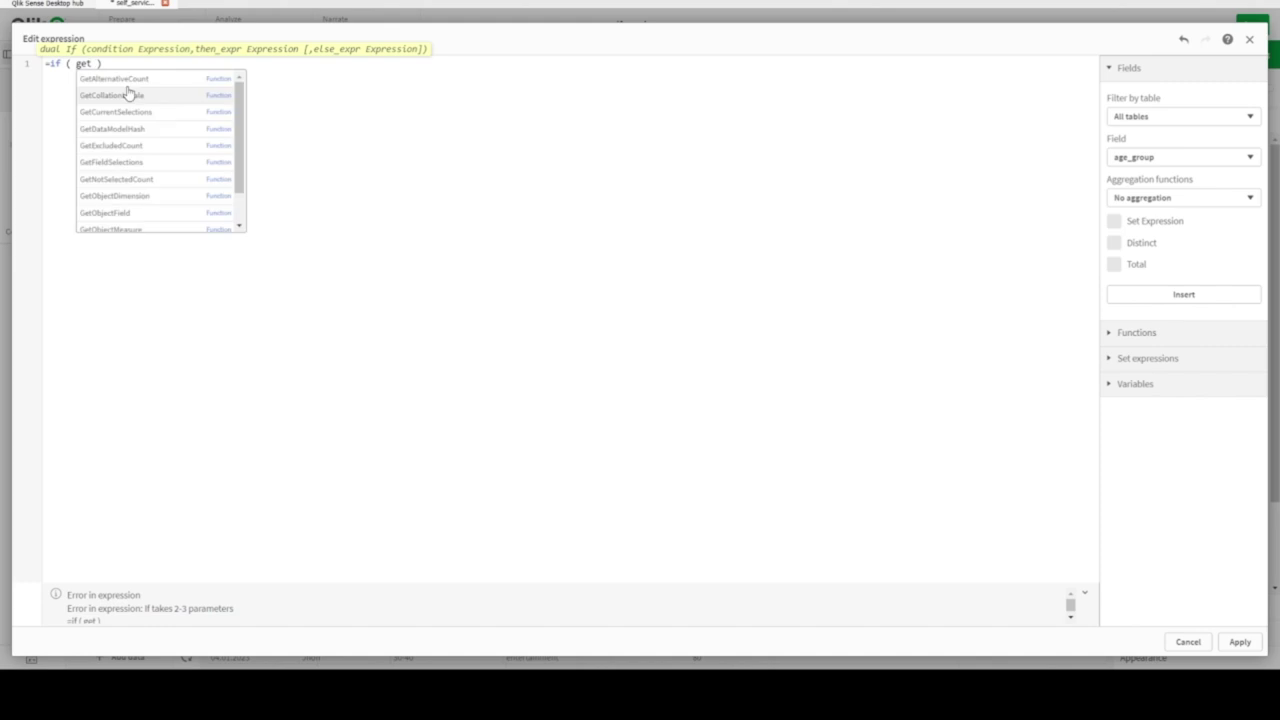
type("f")
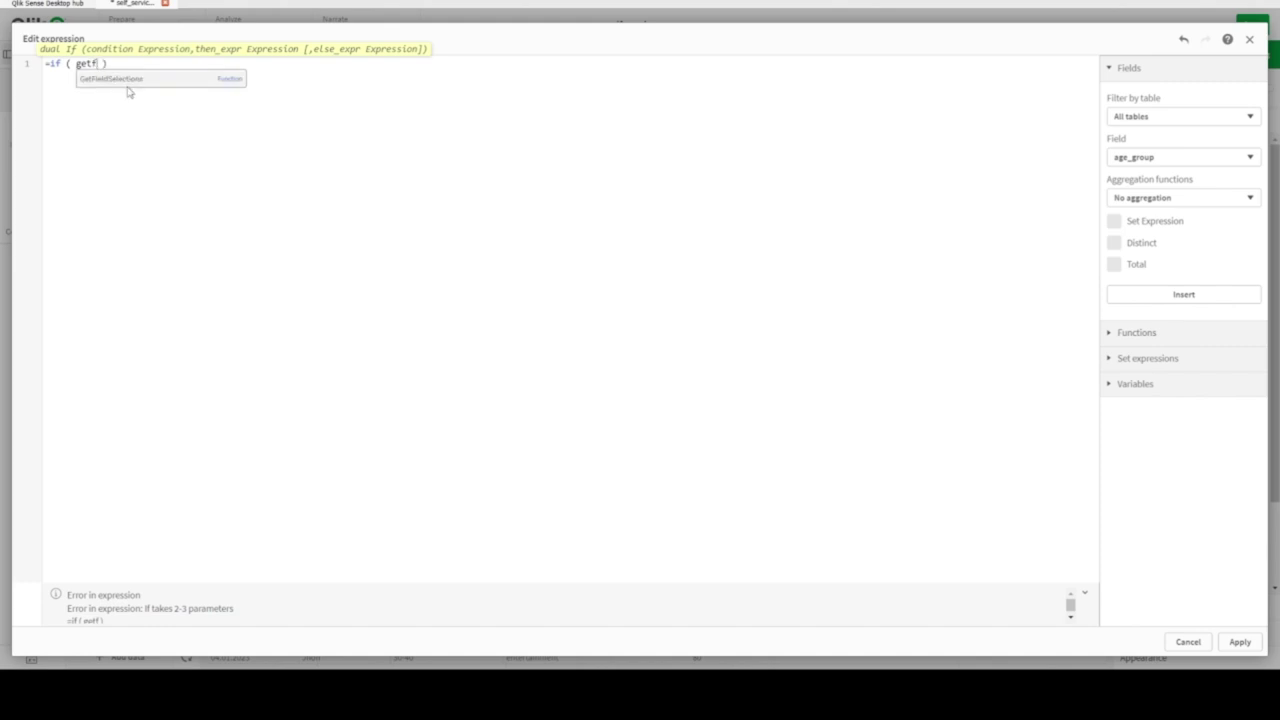
key("Return")
type("(")
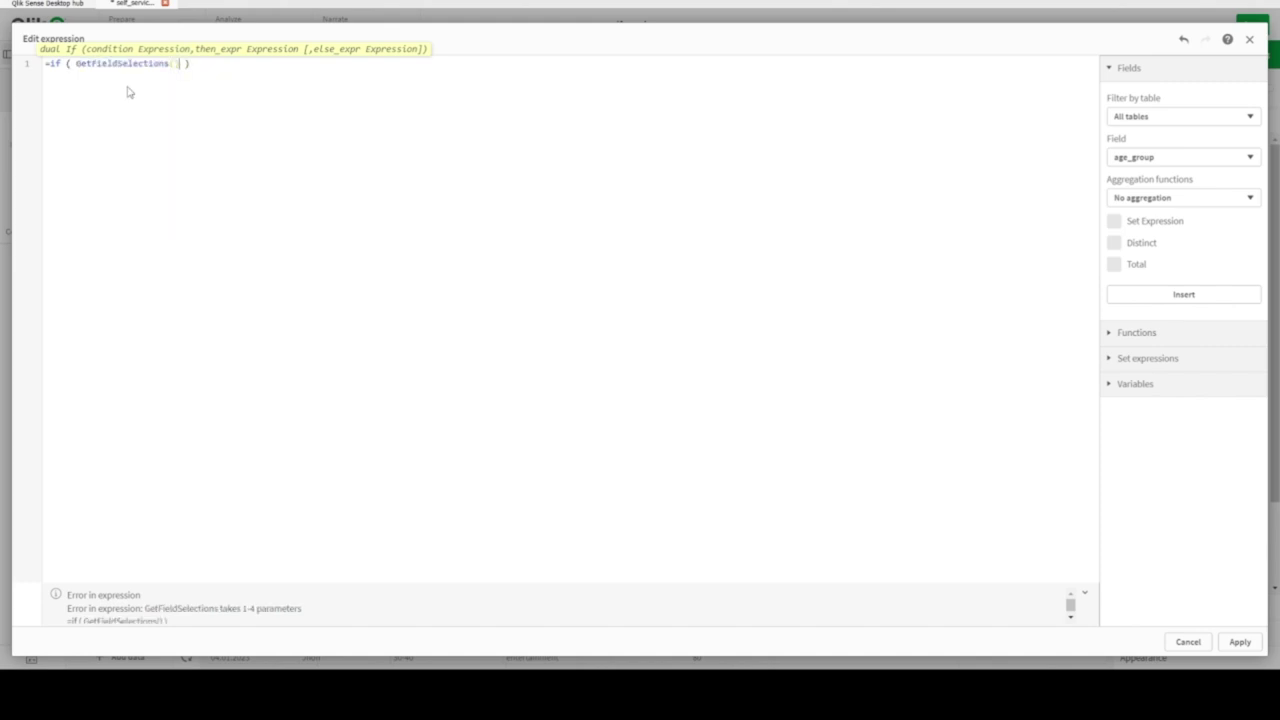
type("d")
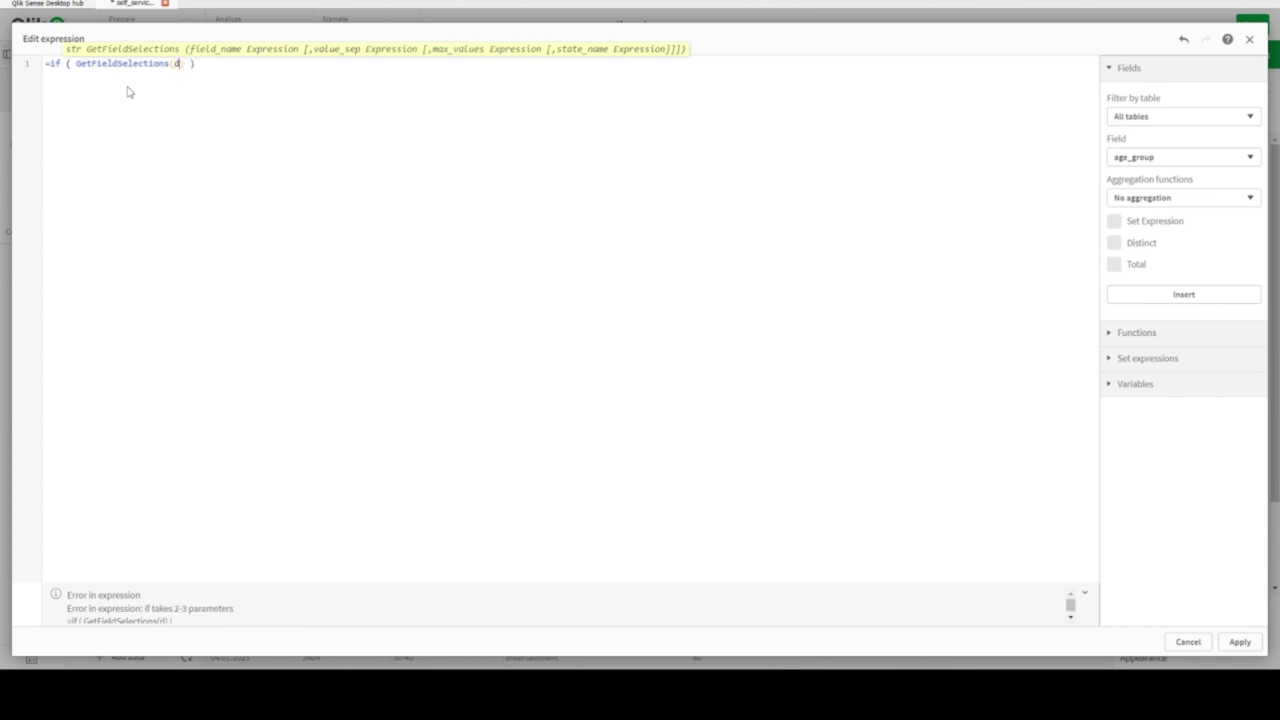
type("im")
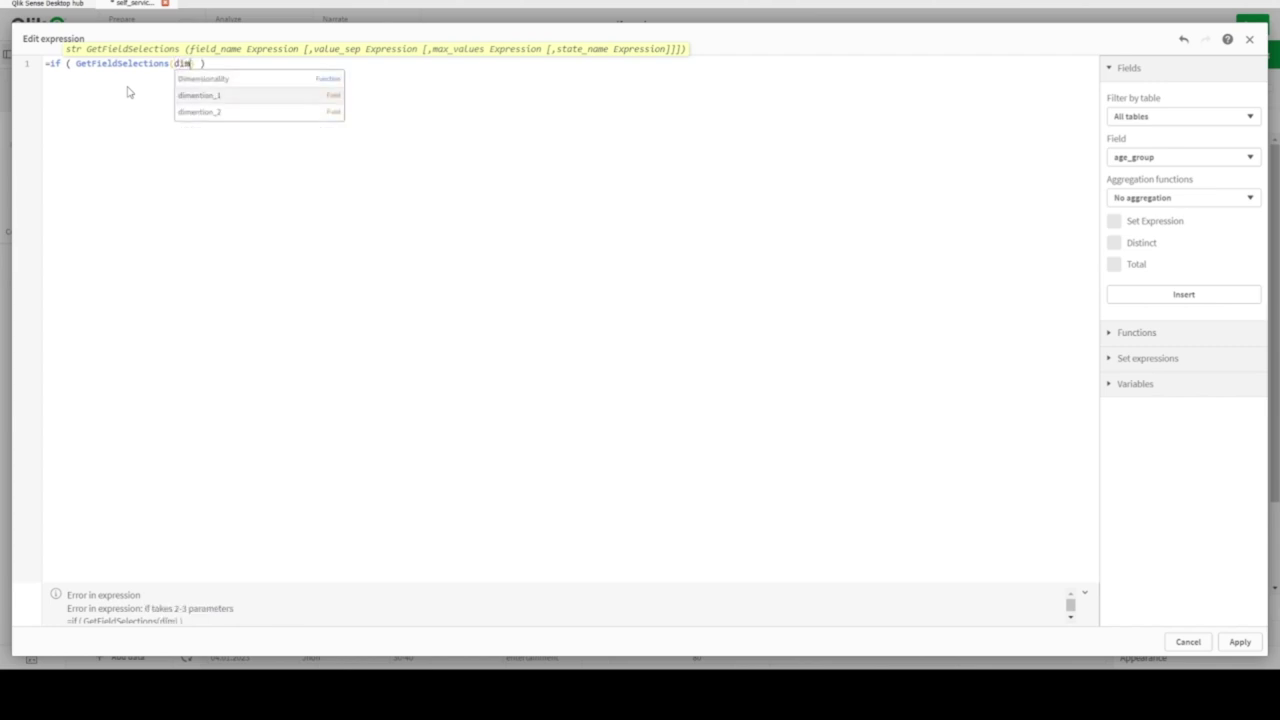
key("Return")
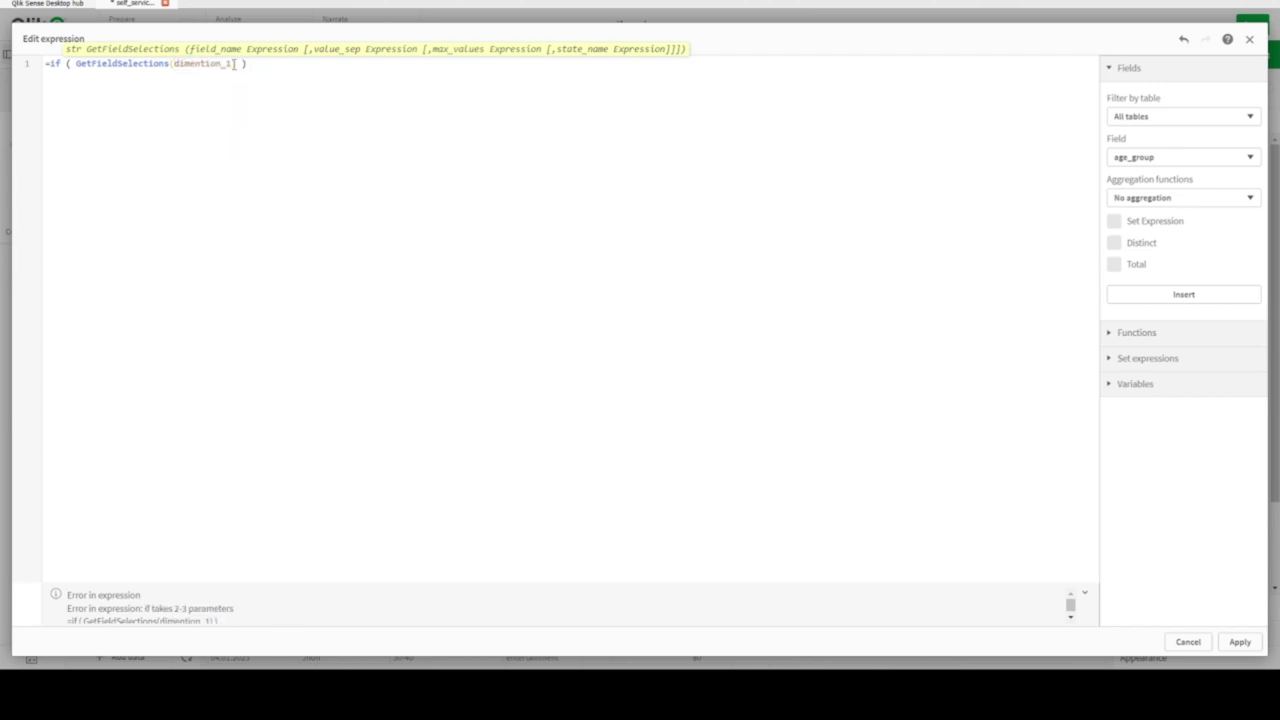
type(")")
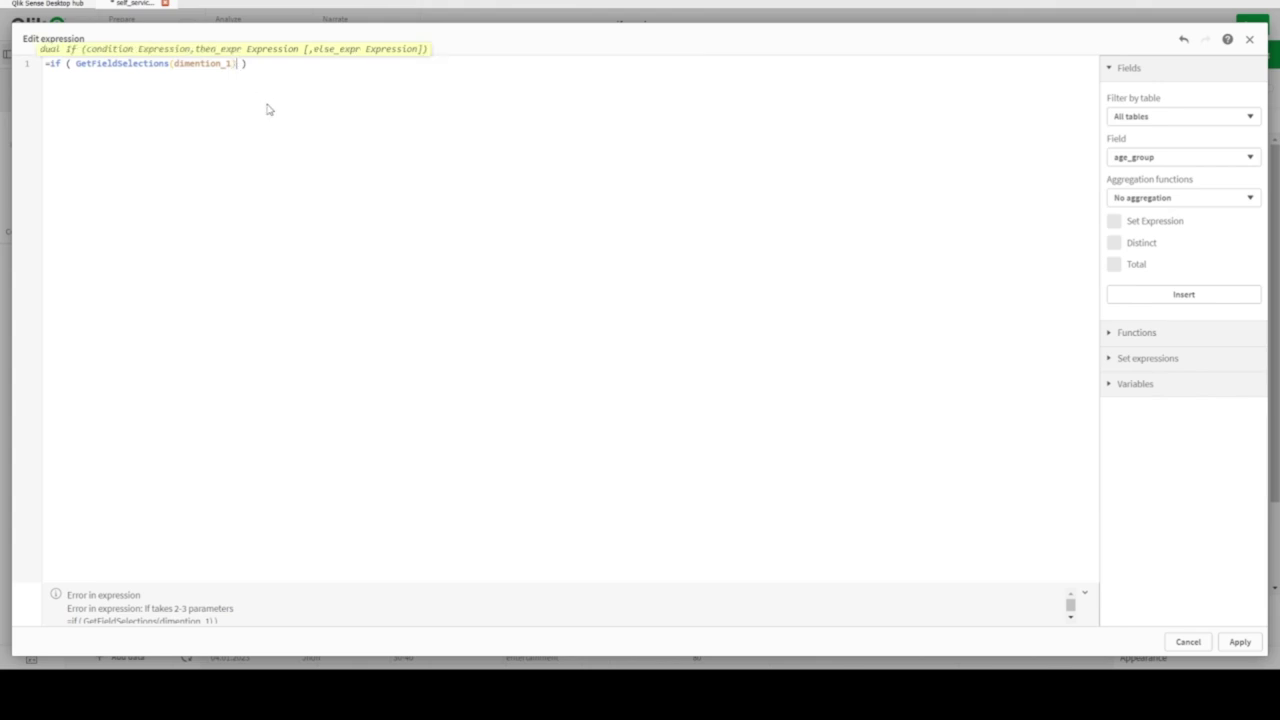
type("=")
left_click(1239, 642)
- Copy the header line date,name, age_group, amount, product from the inline table in the data load script
left_click(186, 27)
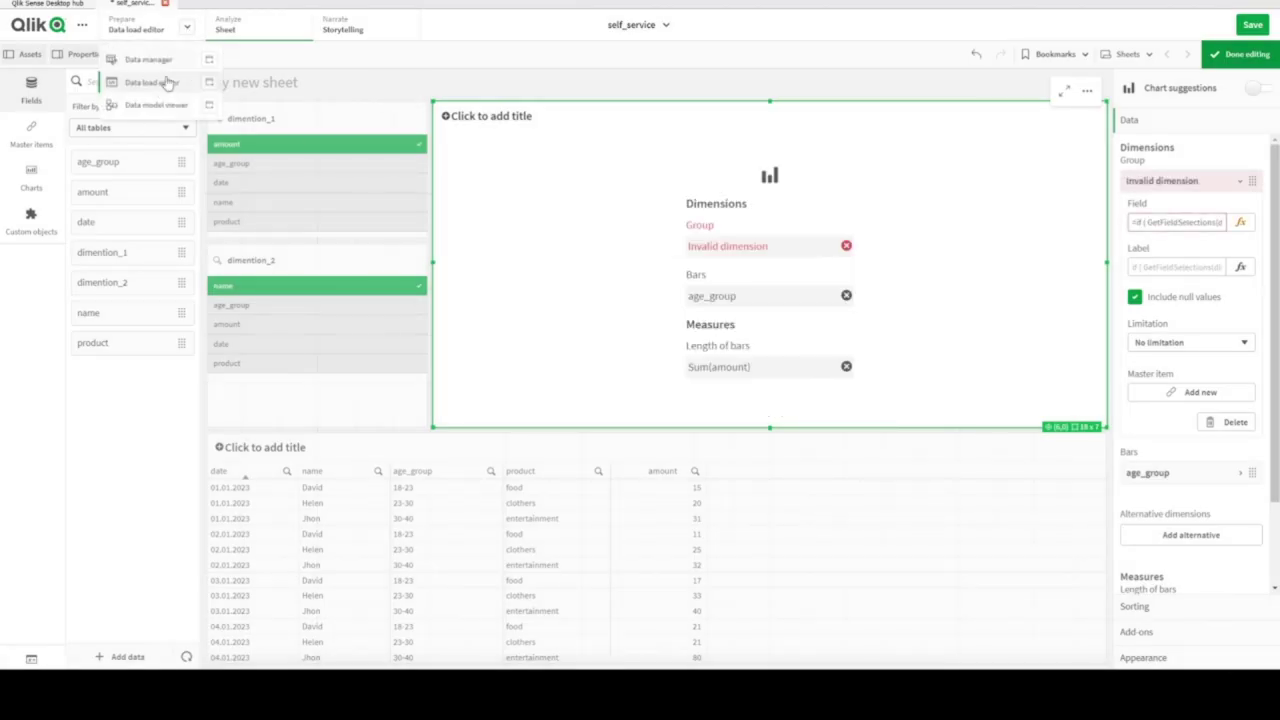
left_click(126, 78)
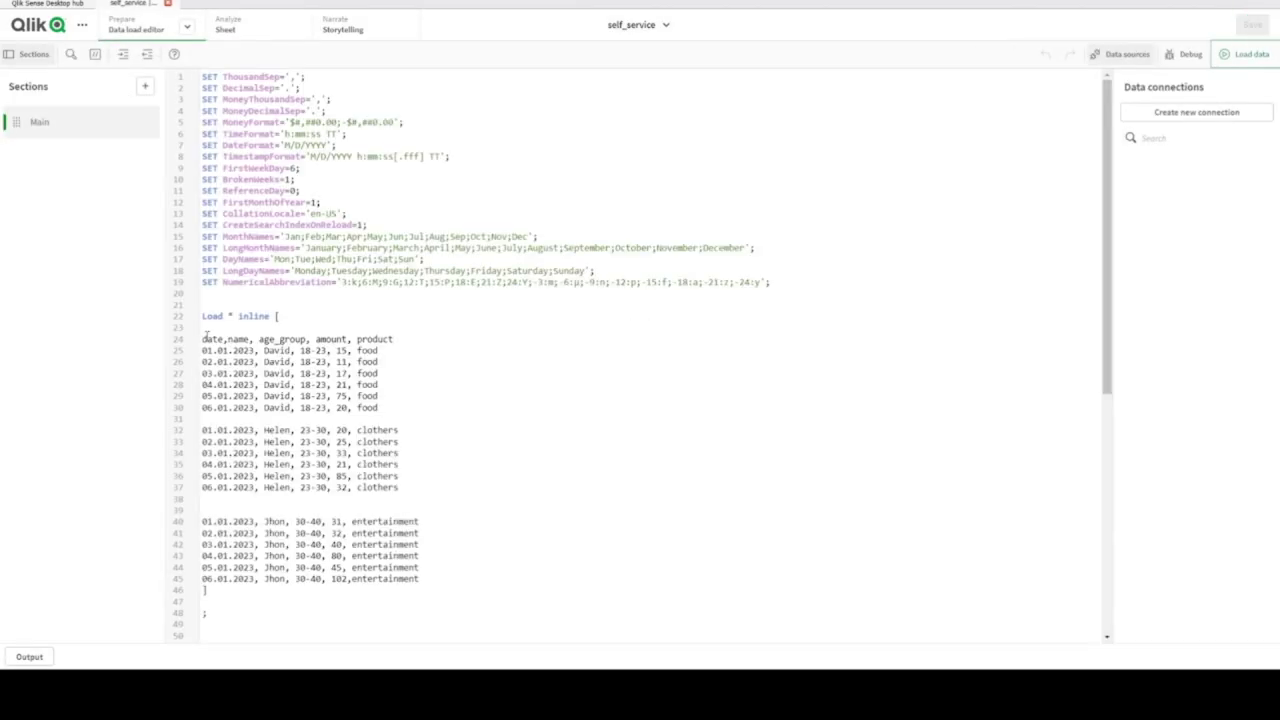
left_click_drag(203, 340, 424, 343)
key("ctrl+c")
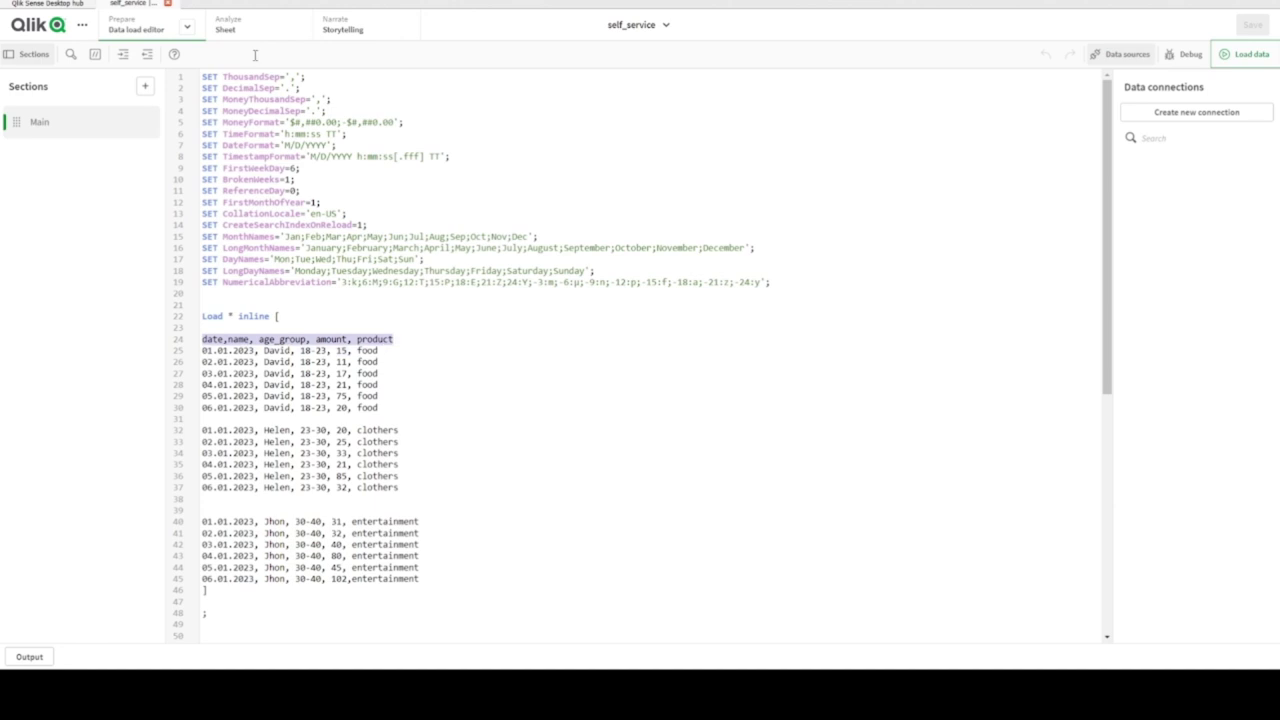
- Return to the sheet, reopen the group dimension's expression and paste the copied field list a few lines below the if clause
left_click(226, 28)
left_click(751, 277)
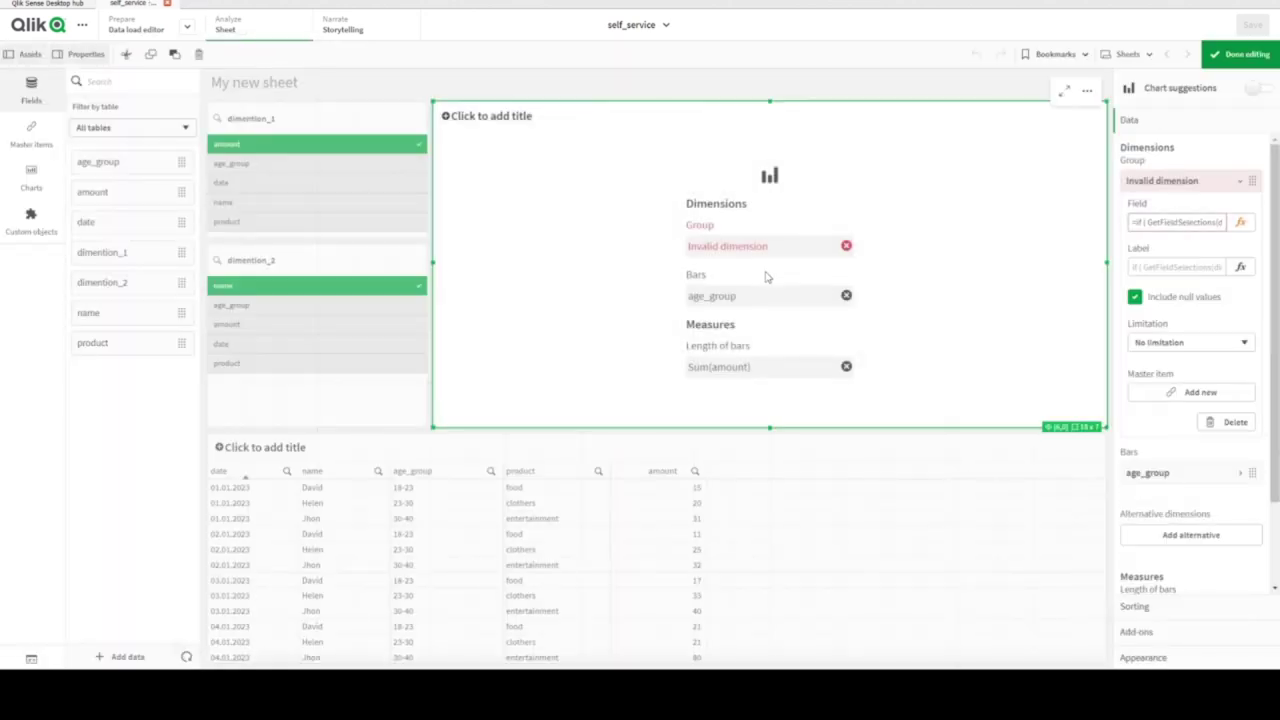
left_click(1240, 222)
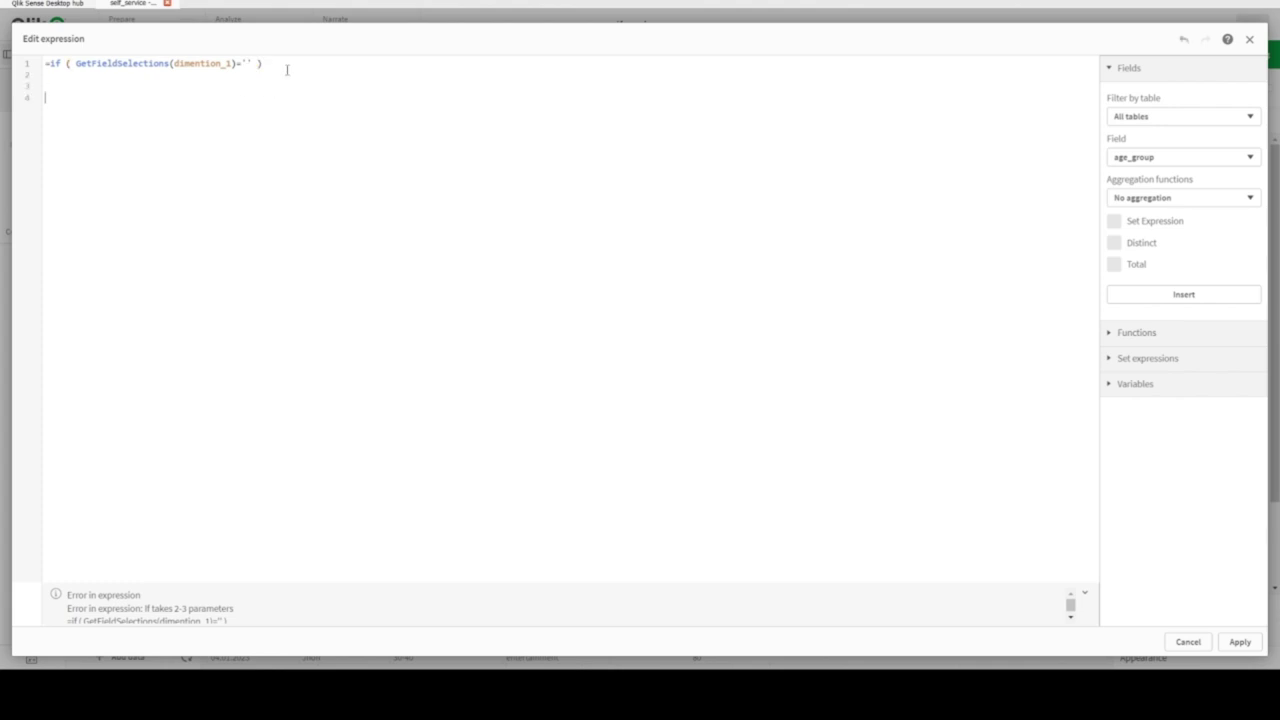
key("ctrl+v")
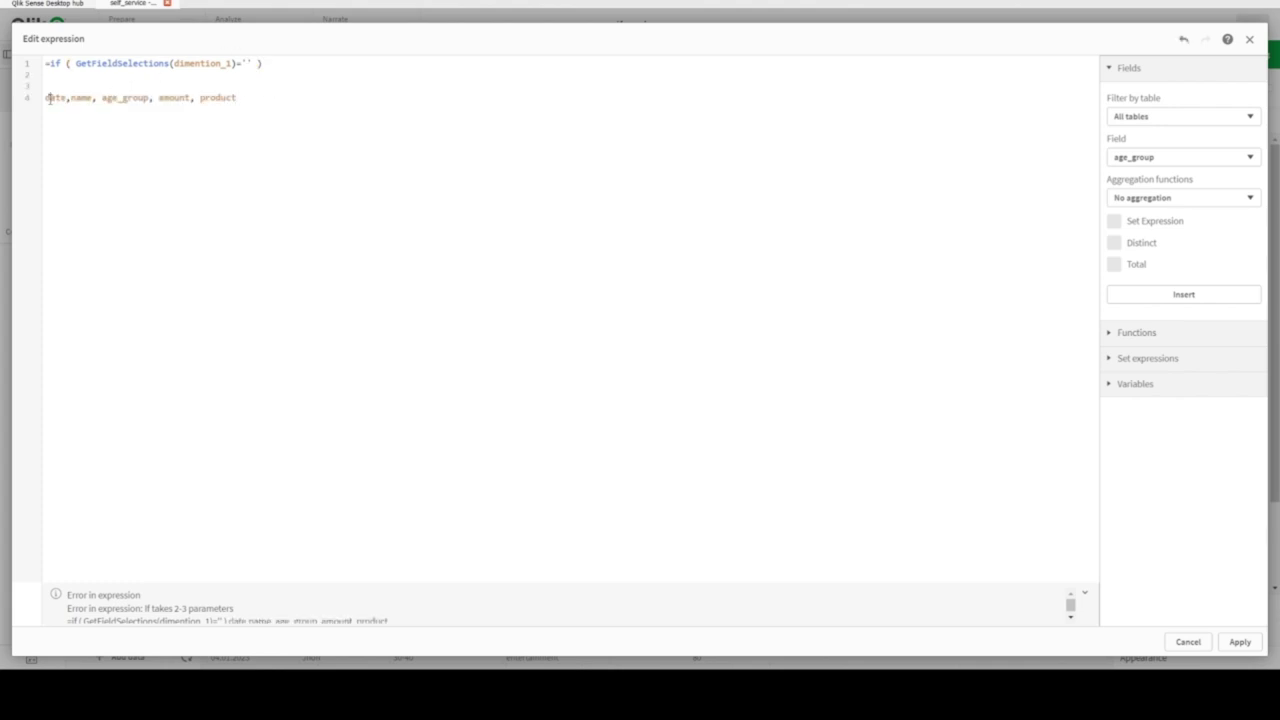
- Fill in the if clause so that dimention_1 is compared with 'date' and the date field is returned
double_click(49, 98)
key("ctrl+c")
left_click(246, 63)
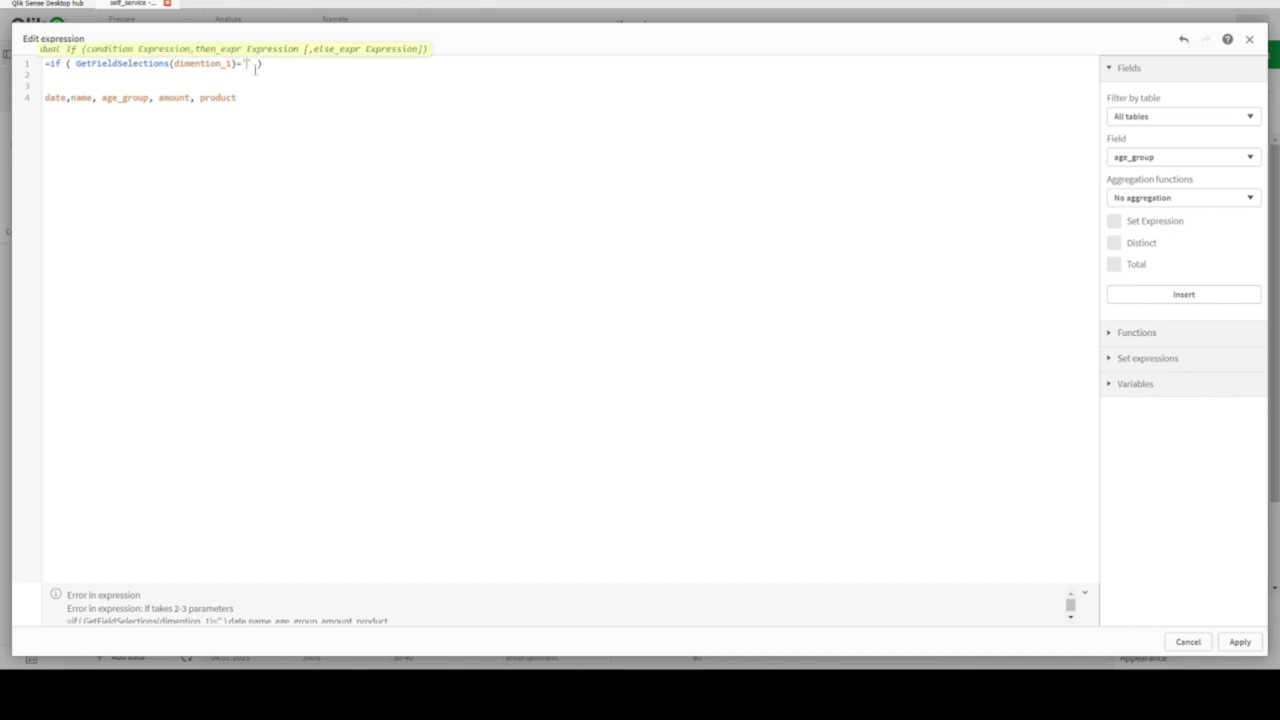
key("ctrl+v")
left_click(277, 63)
type(",")
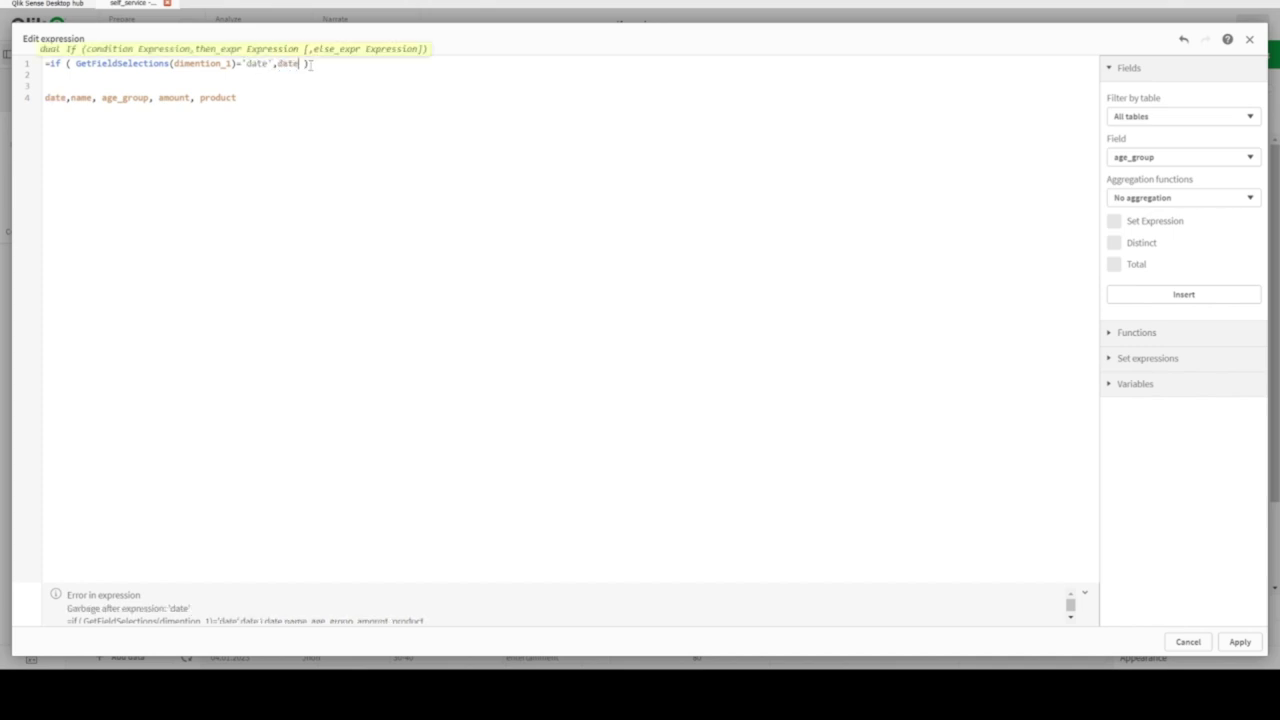
- Move the if clause's closing parenthesis four lines down and add a comma after the returned date field
key("Return")
key("Return")
key("Return")
key("Return")
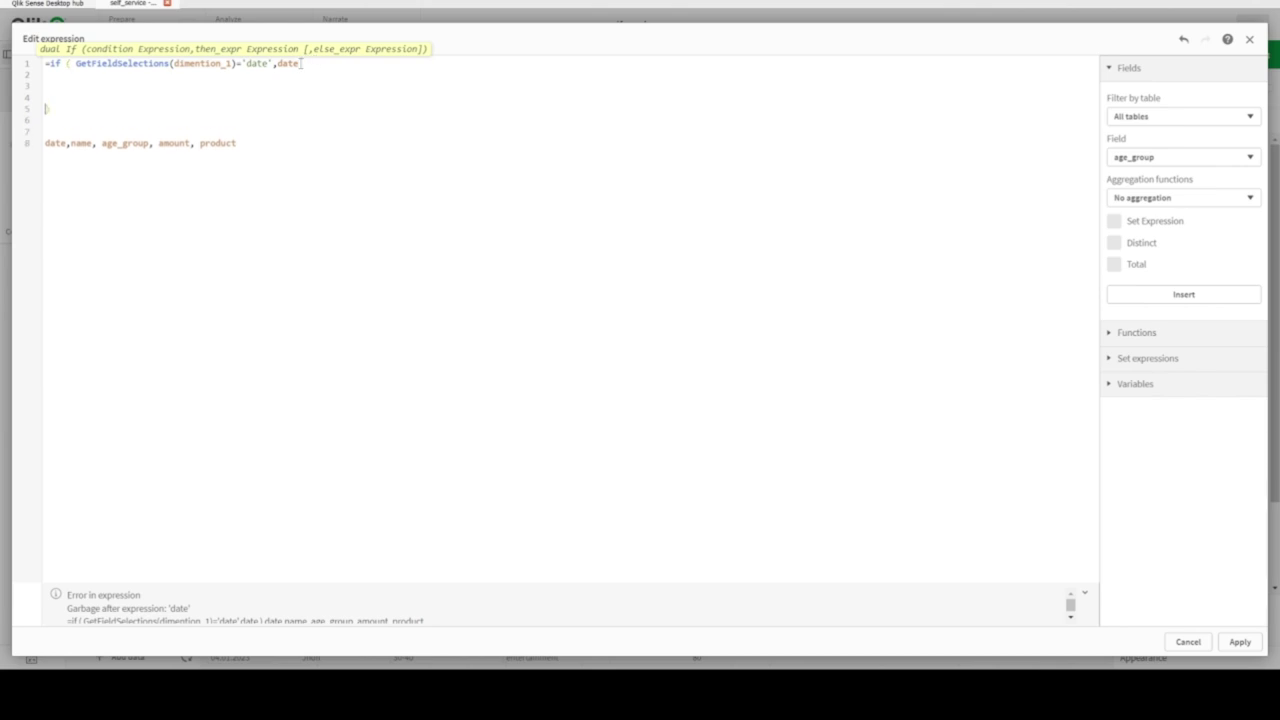
type(",")
- Copy the if clause without its equals sign and paste it four times on the lines beneath to form nested conditions
left_click_drag(304, 63, 52, 65)
key("ctrl+c")
left_click(62, 74)
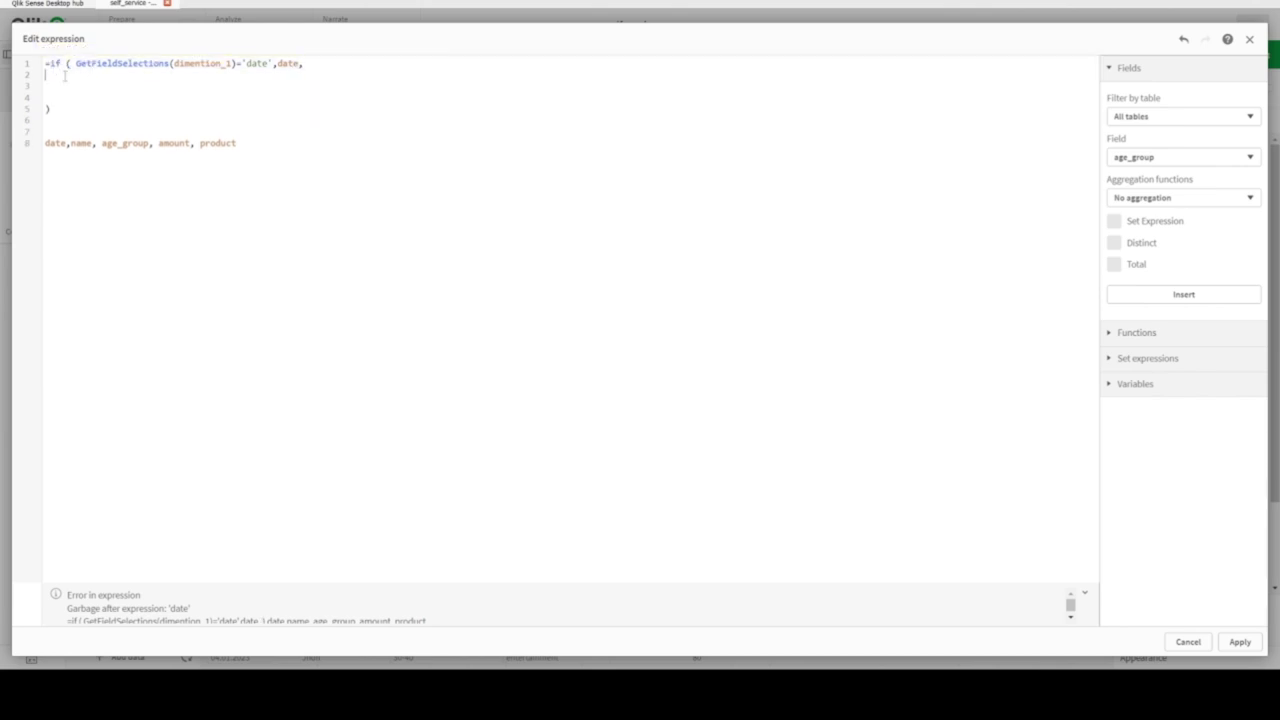
key("ctrl+v")
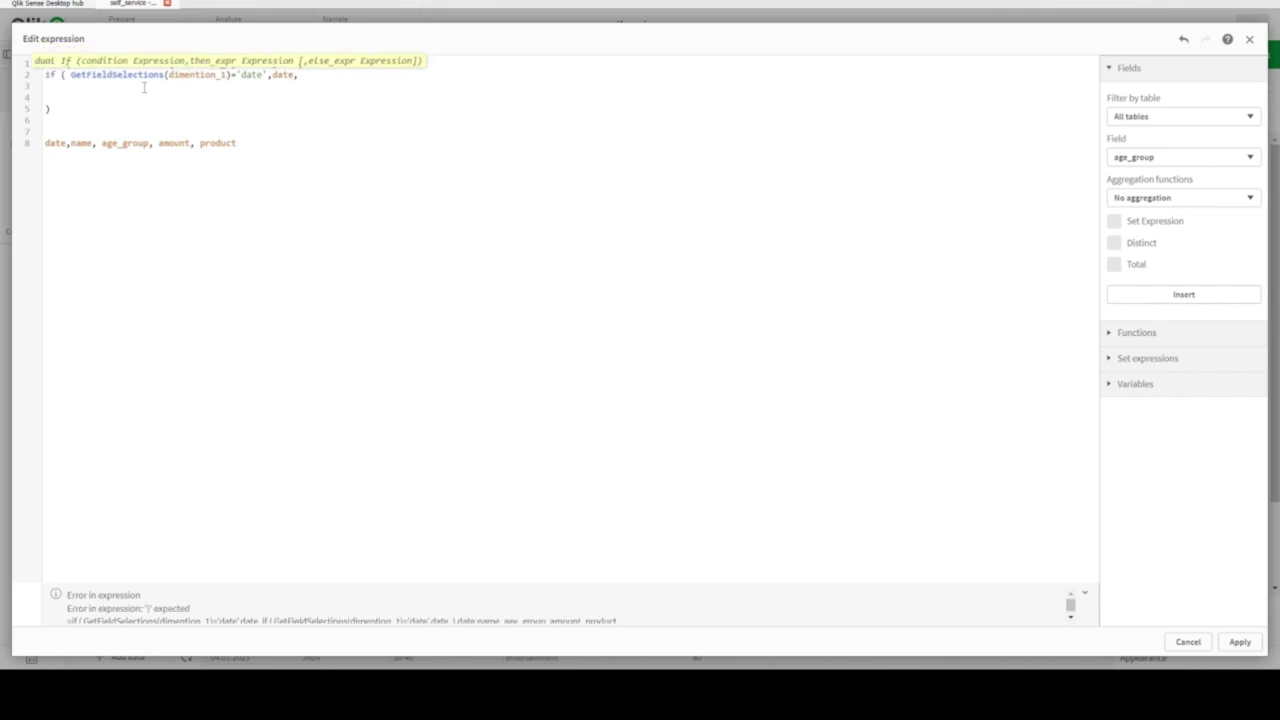
key("Return")
key("ctrl+v")
key("Return")
key("ctrl+v")
key("Return")
key("ctrl+v")
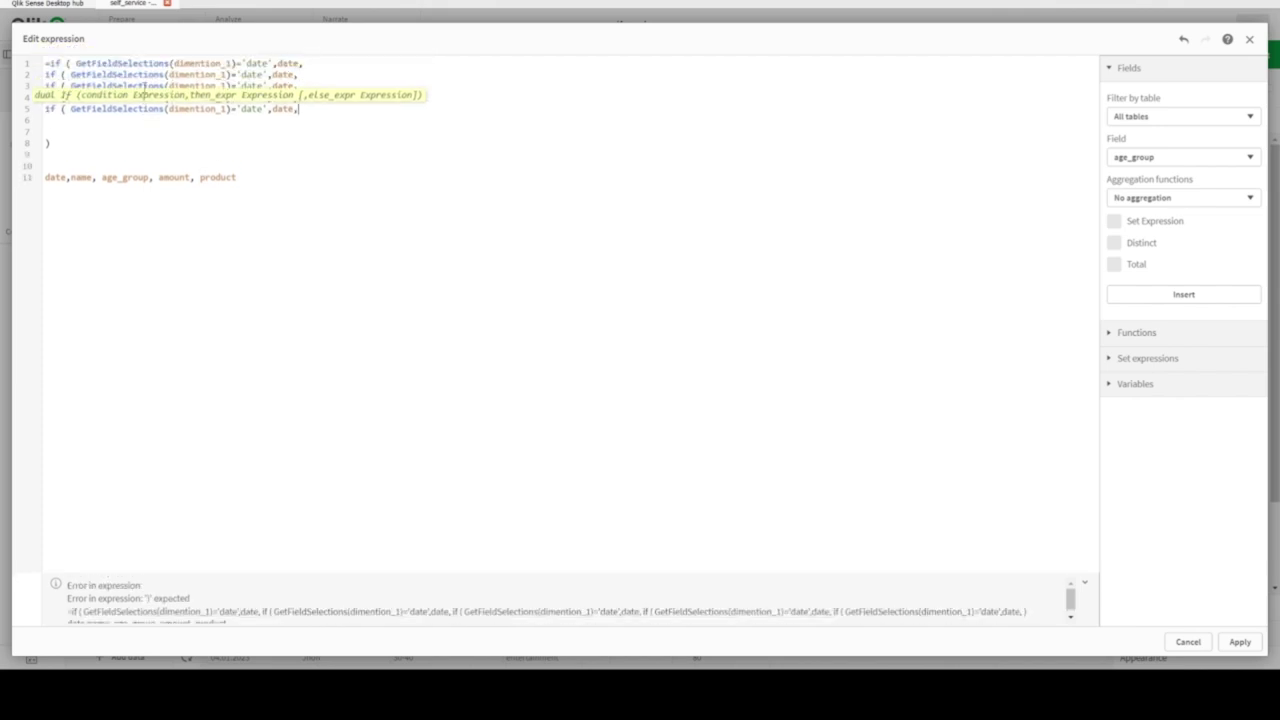
left_click_drag(312, 115, 133, 119)
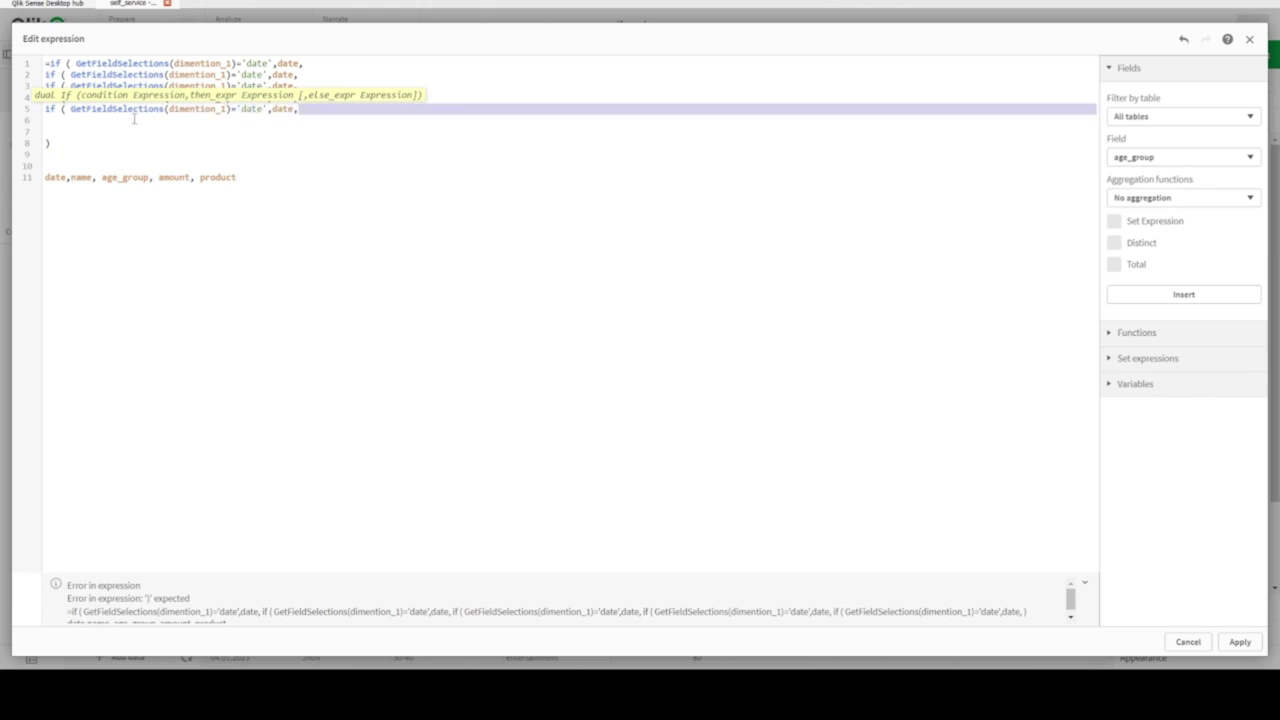
- Remove the closing parenthesis below the clauses and change the second clause to compare with 'name' and return the name field
left_click_drag(46, 119, 43, 113)
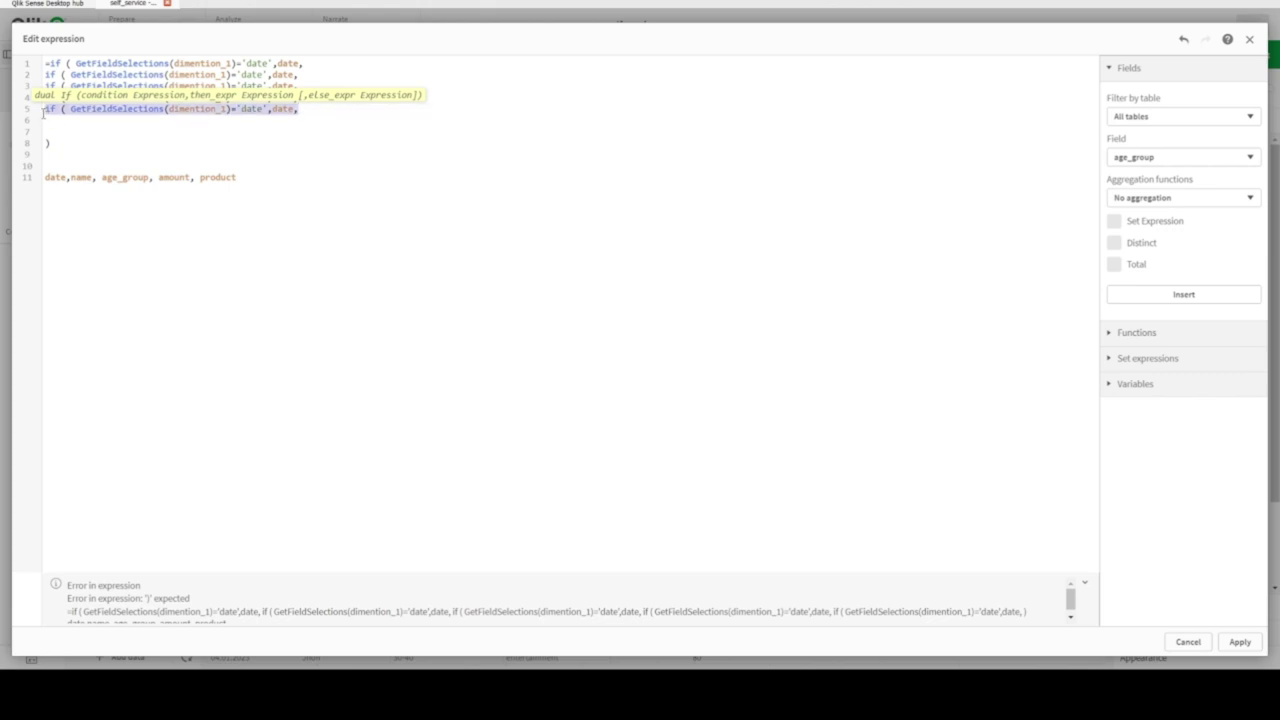
left_click(93, 133)
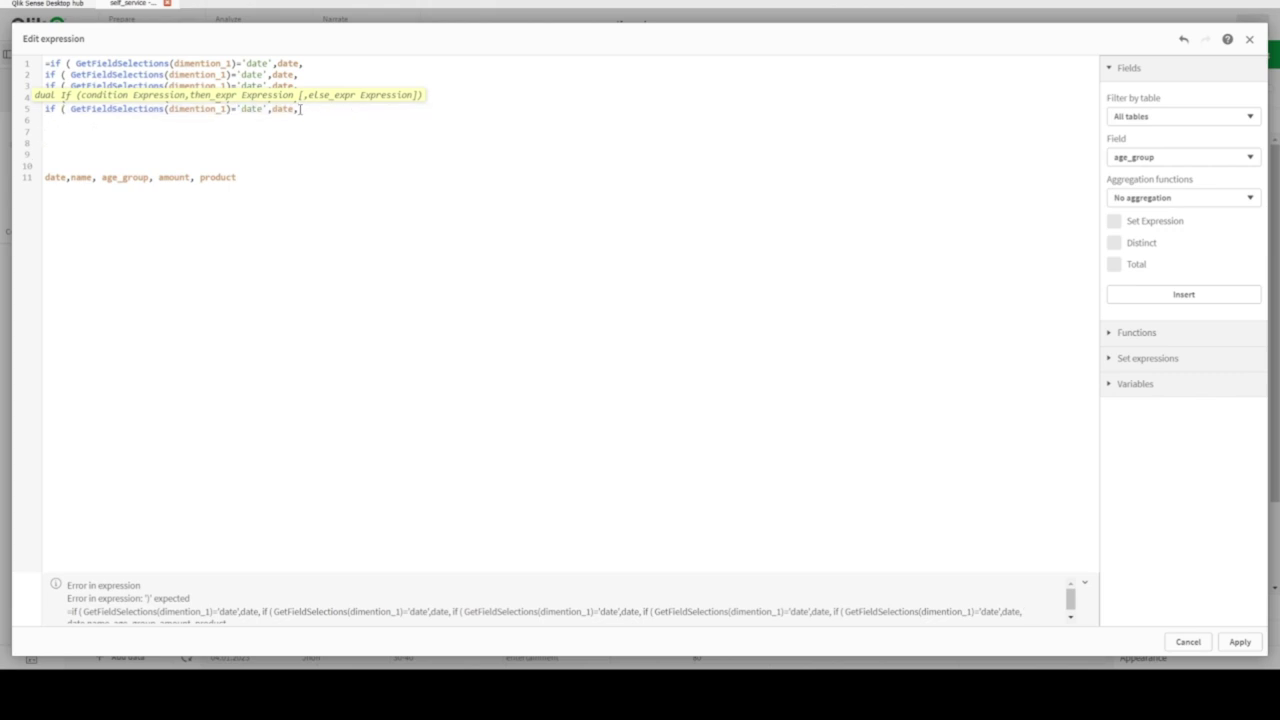
double_click(79, 177)
key("ctrl+c")
double_click(252, 74)
key("ctrl+v")
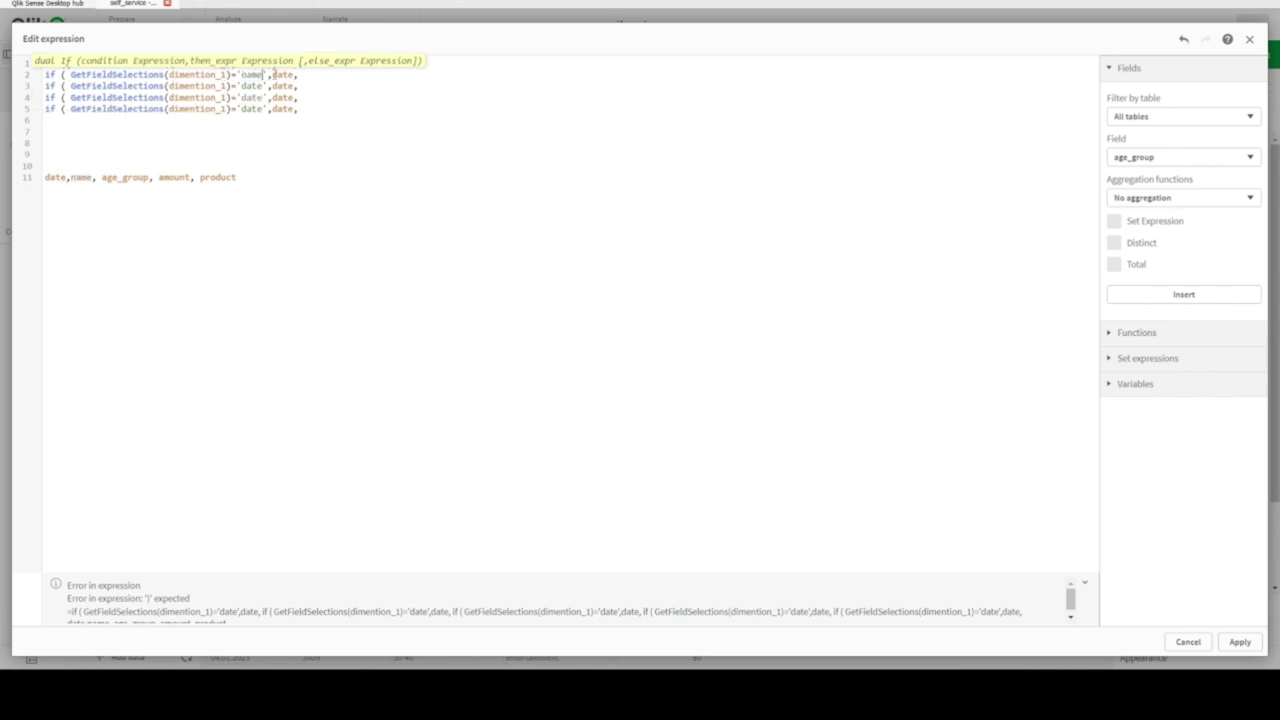
double_click(282, 74)
key("ctrl+v")
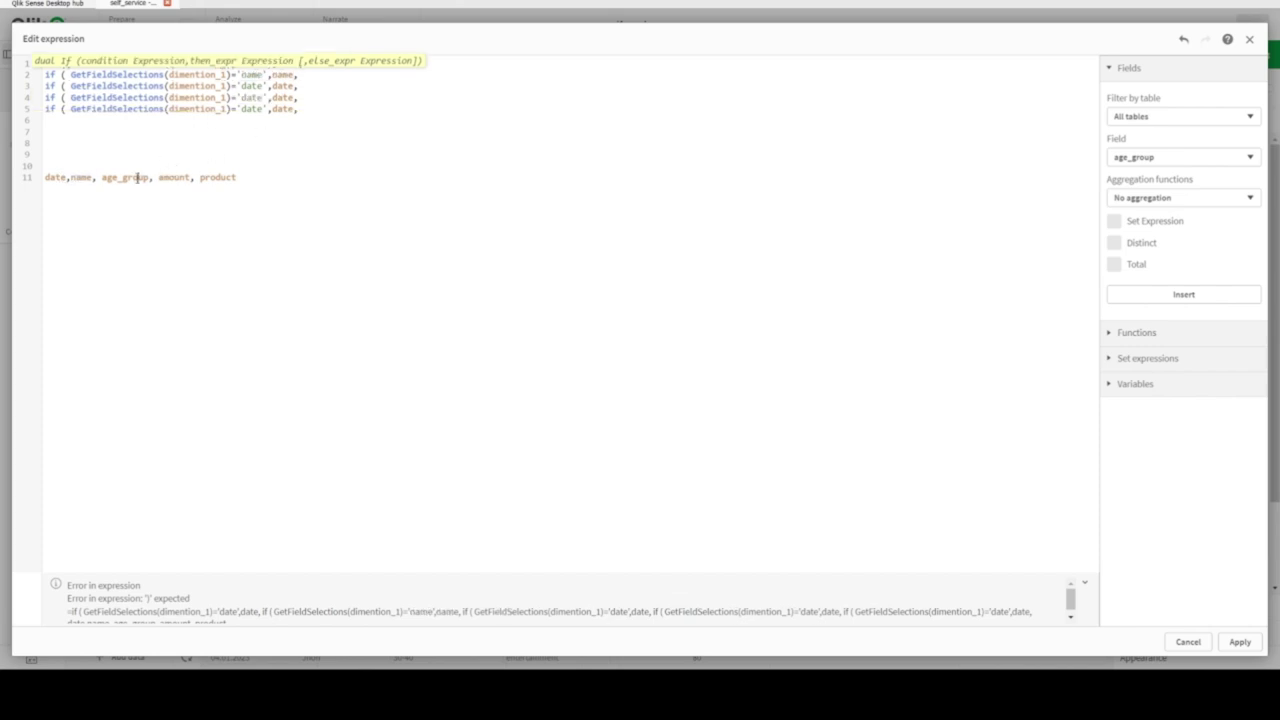
- Change the third clause to compare dimention_1 with 'age_group' and return the age_group field
double_click(137, 177)
key("ctrl+c")
double_click(250, 86)
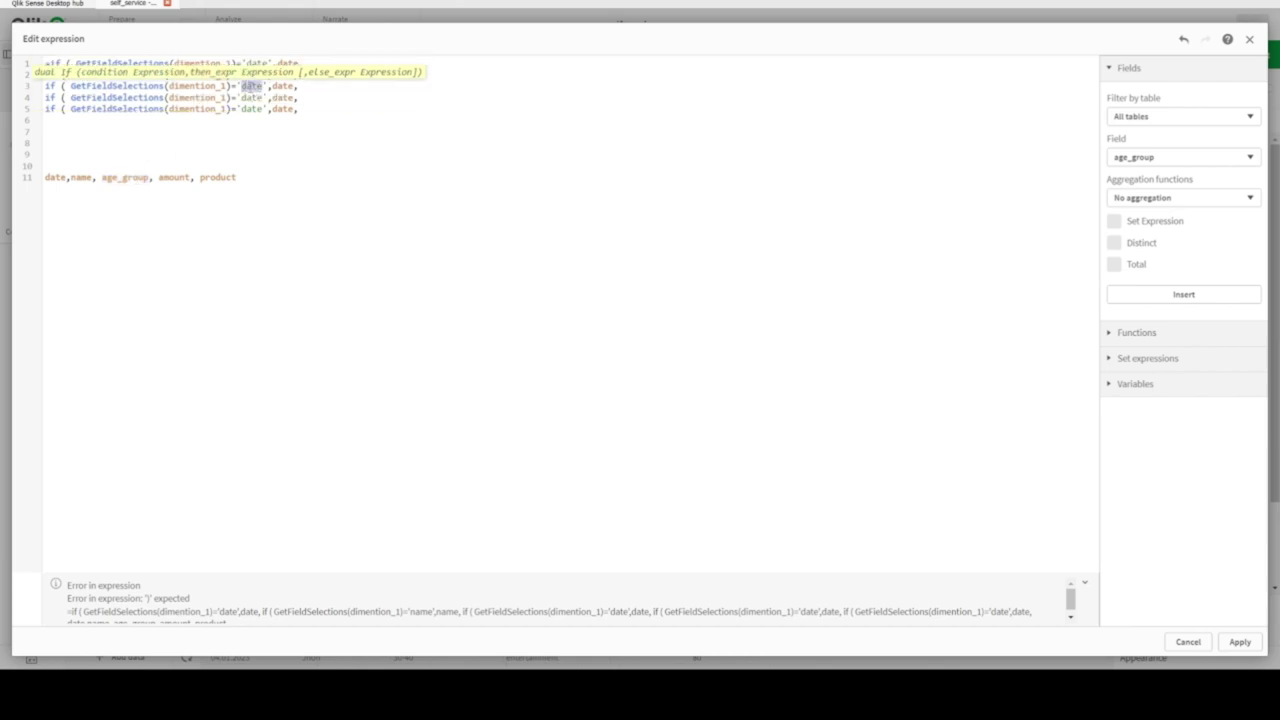
key("ctrl+v")
double_click(310, 86)
key("ctrl+v")
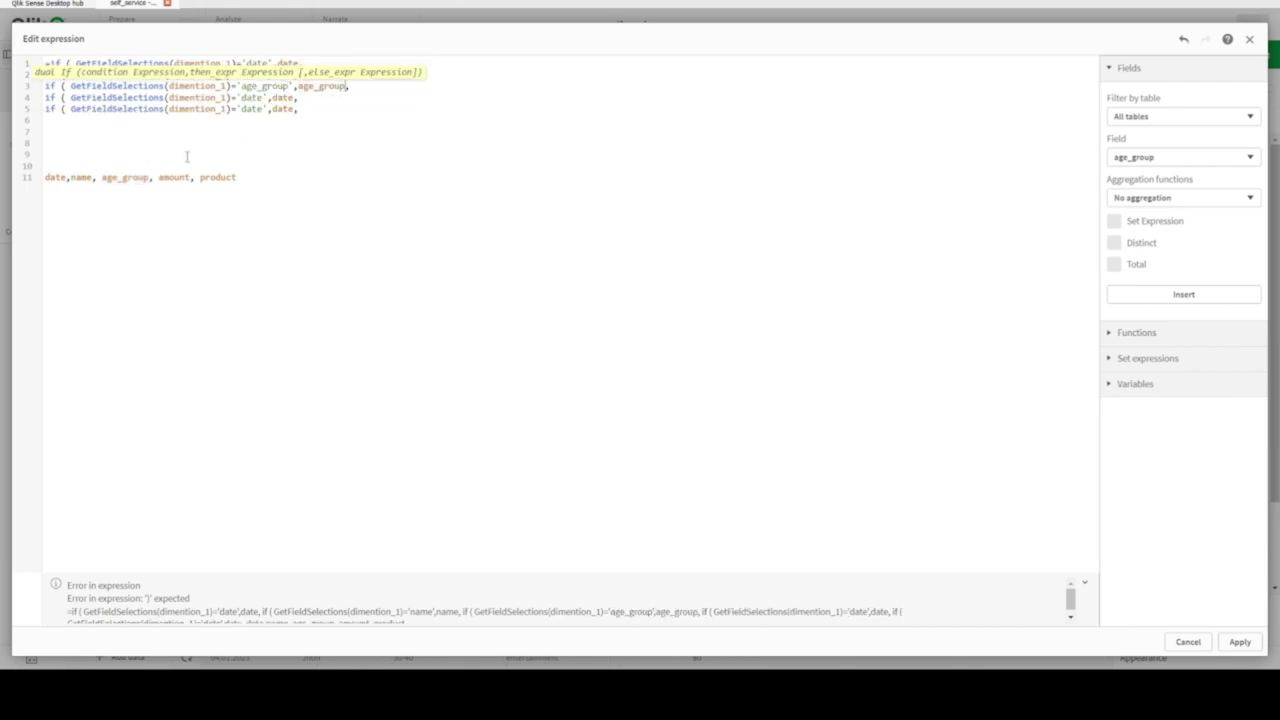
- Change the fourth clause to compare dimention_1 with 'amount' and return the amount field
double_click(178, 177)
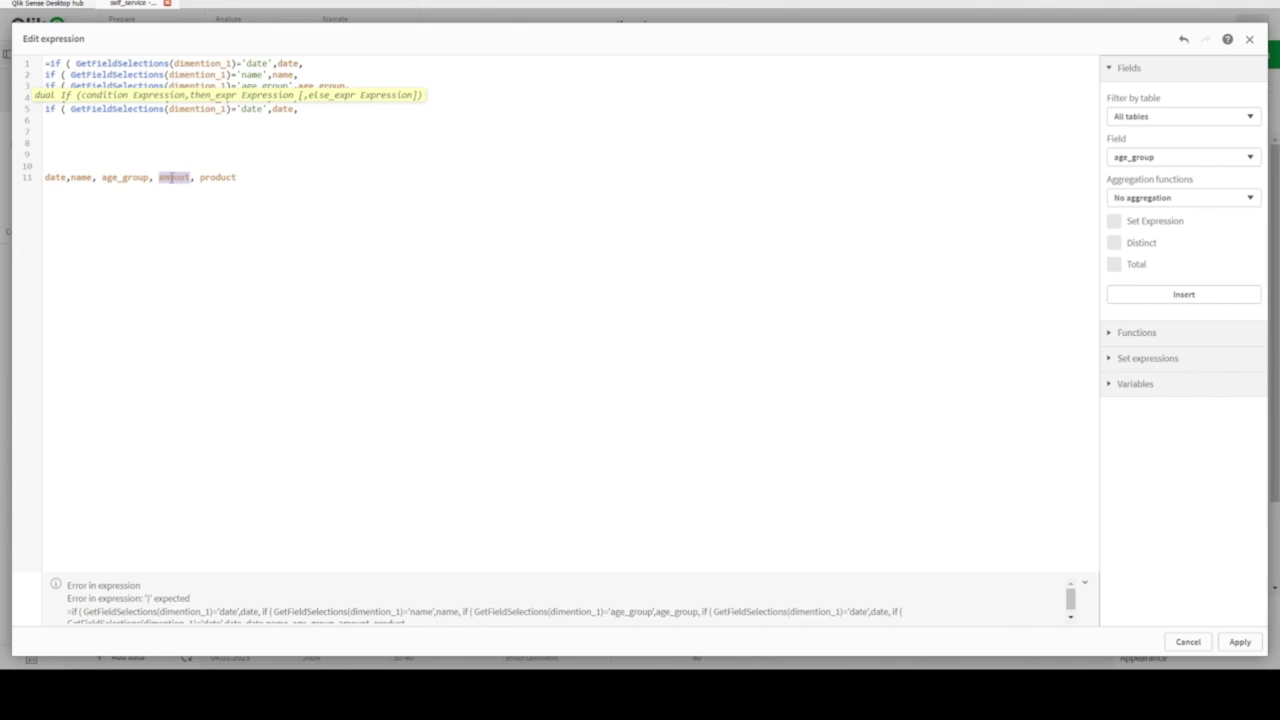
left_click(292, 77)
double_click(250, 98)
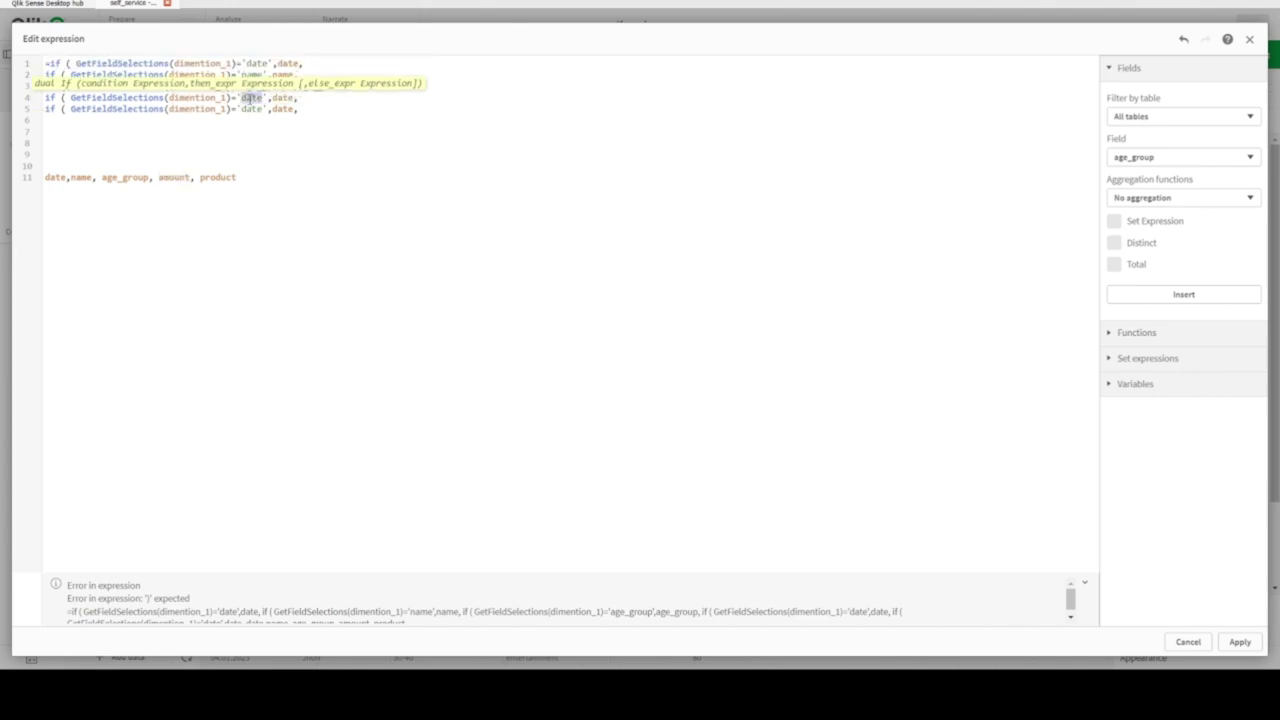
type("amount")
double_click(289, 97)
type("amount")
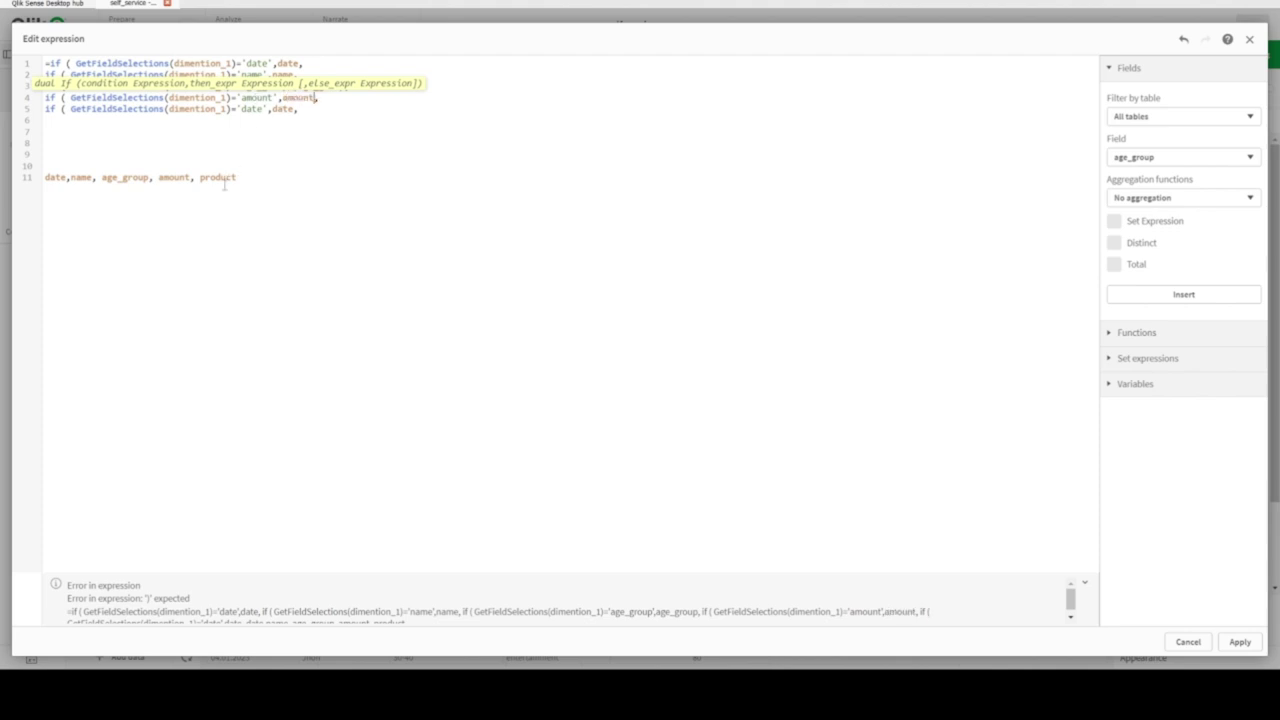
- Change the fifth clause to compare dimention_1 with 'product' and return the product field
double_click(220, 177)
key("ctrl+c")
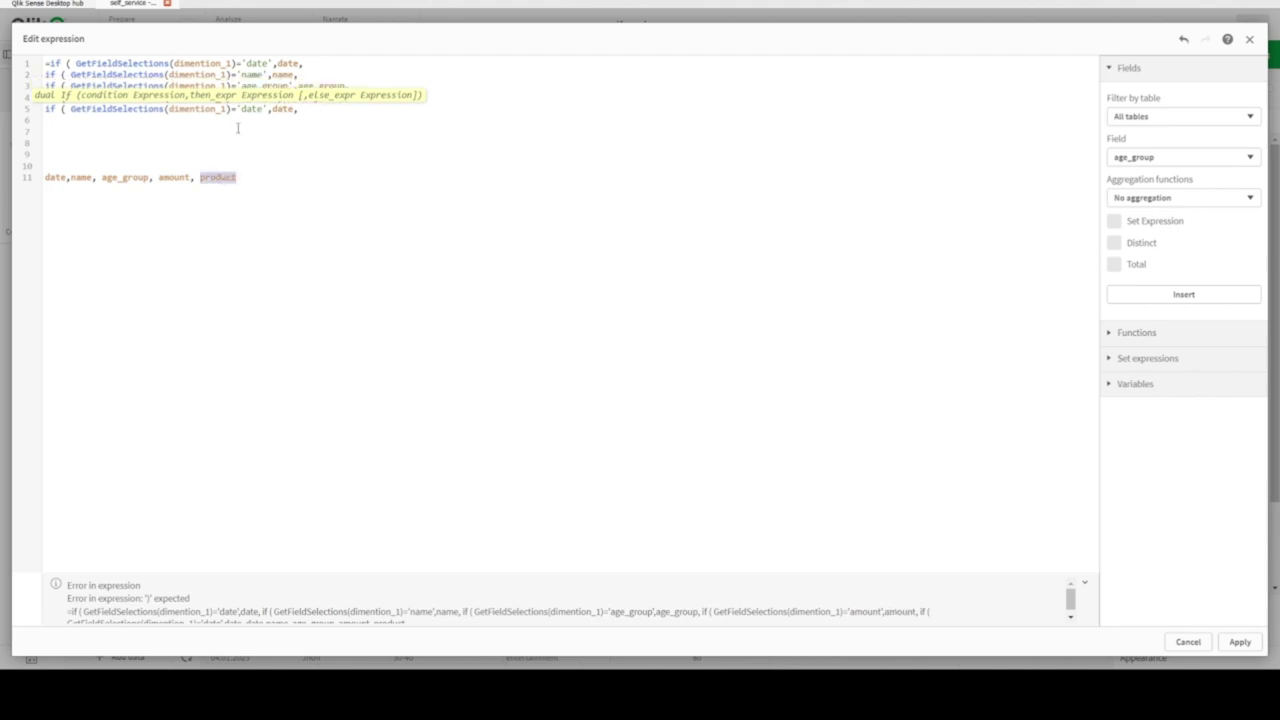
double_click(252, 108)
key("ctrl+v")
double_click(299, 108)
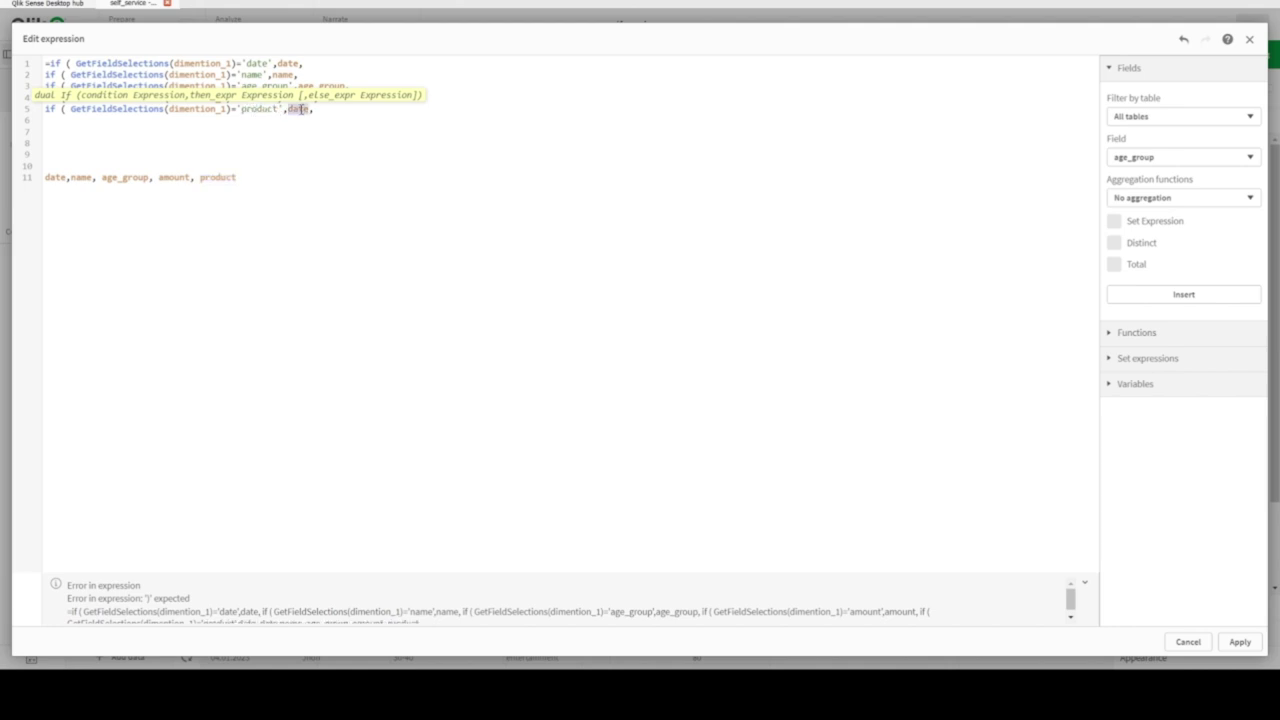
key("ctrl+v")
- Delete the helper field list and end the product clause with date as the fallback plus five closing parentheses
left_click_drag(175, 144, 343, 211)
key("BackSpace")
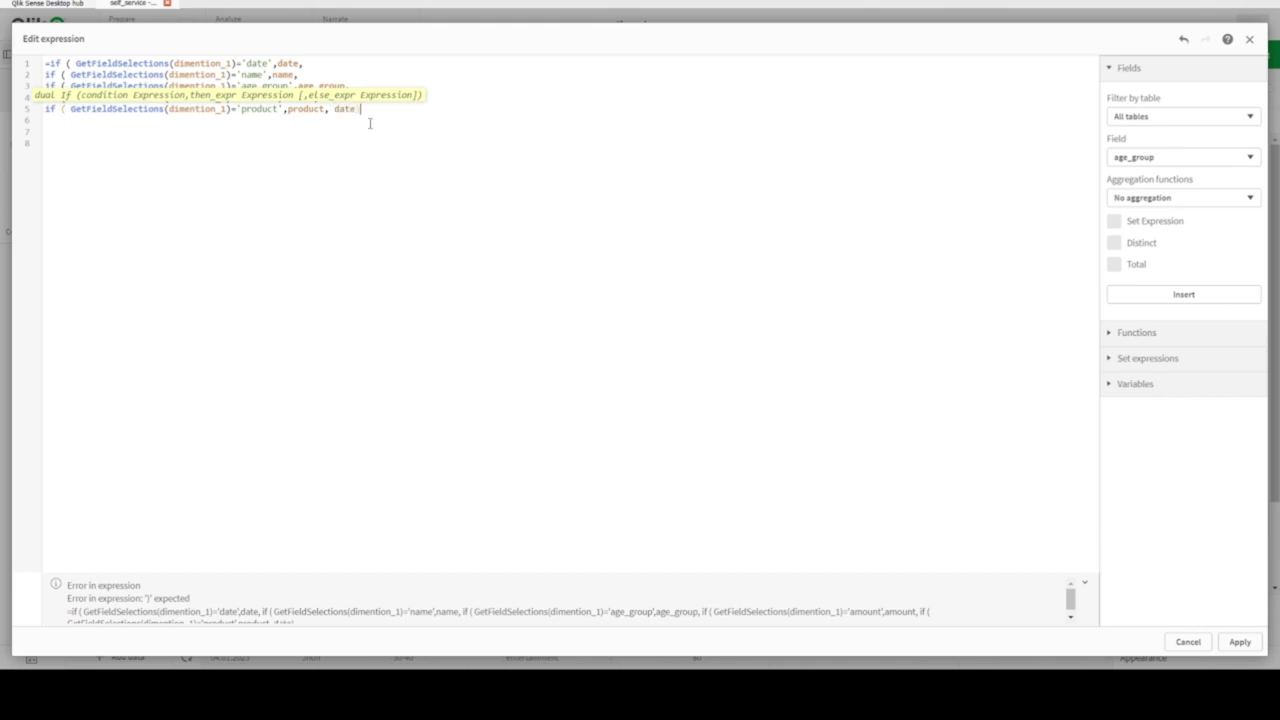
type(")))")
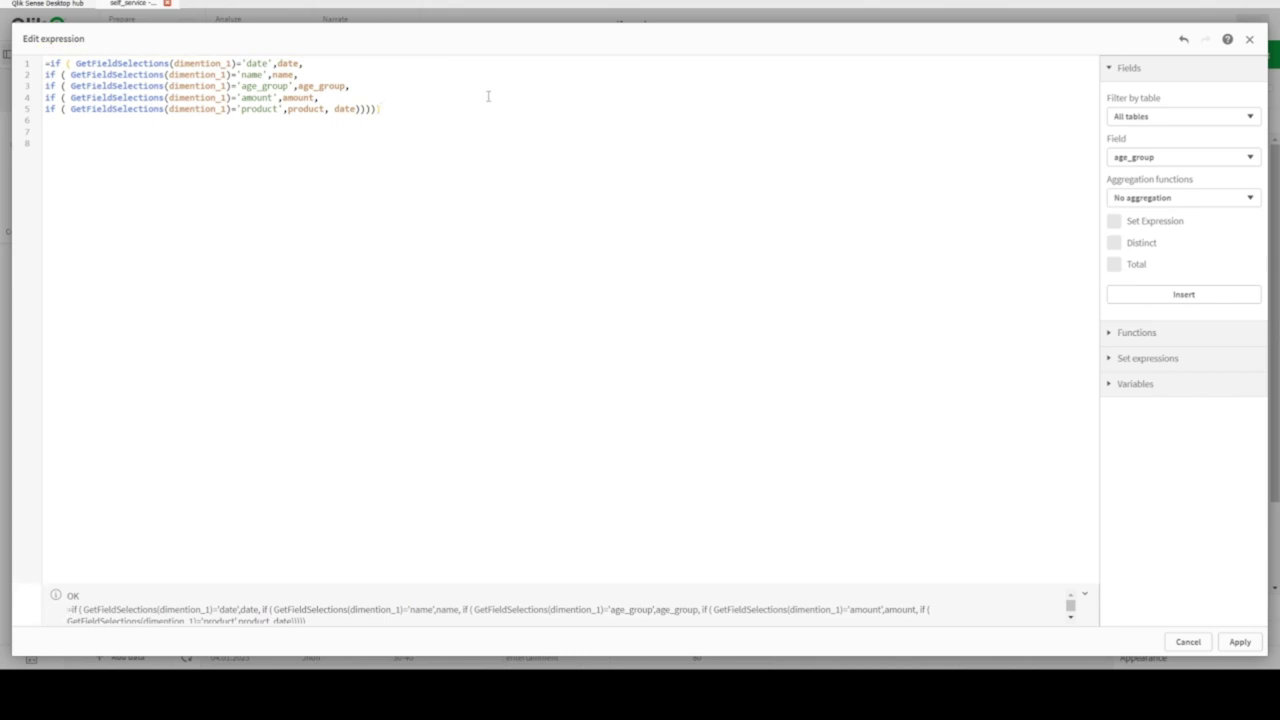
- Copy the complete nested if expression and apply it to the chart's group dimension
left_click_drag(403, 113, 80, 46)
key("ctrl+c")
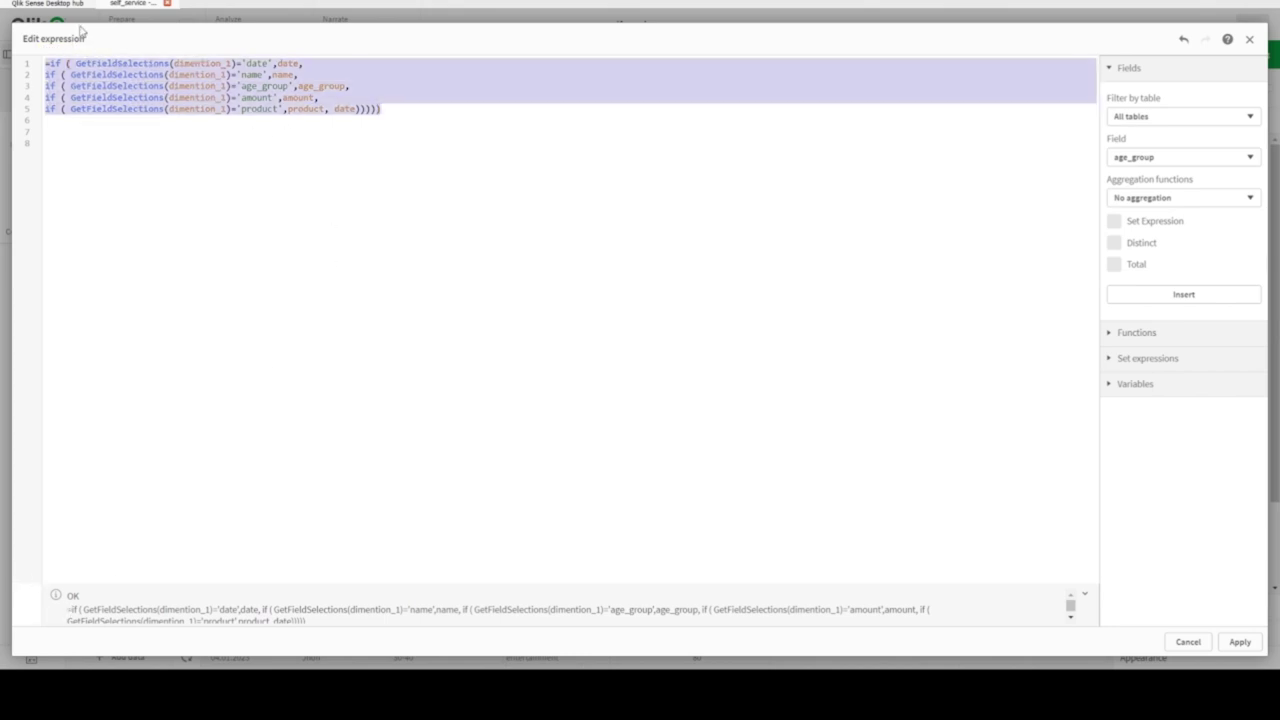
left_click(1240, 642)
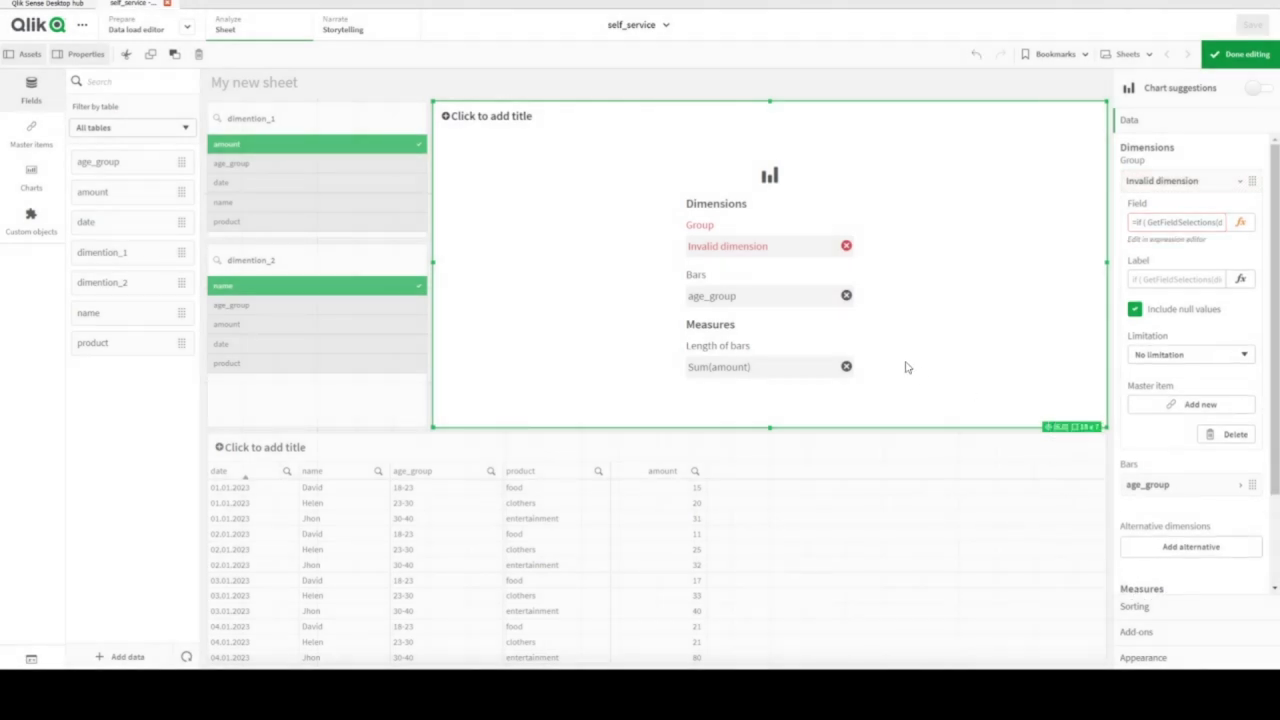
left_click(1192, 184)
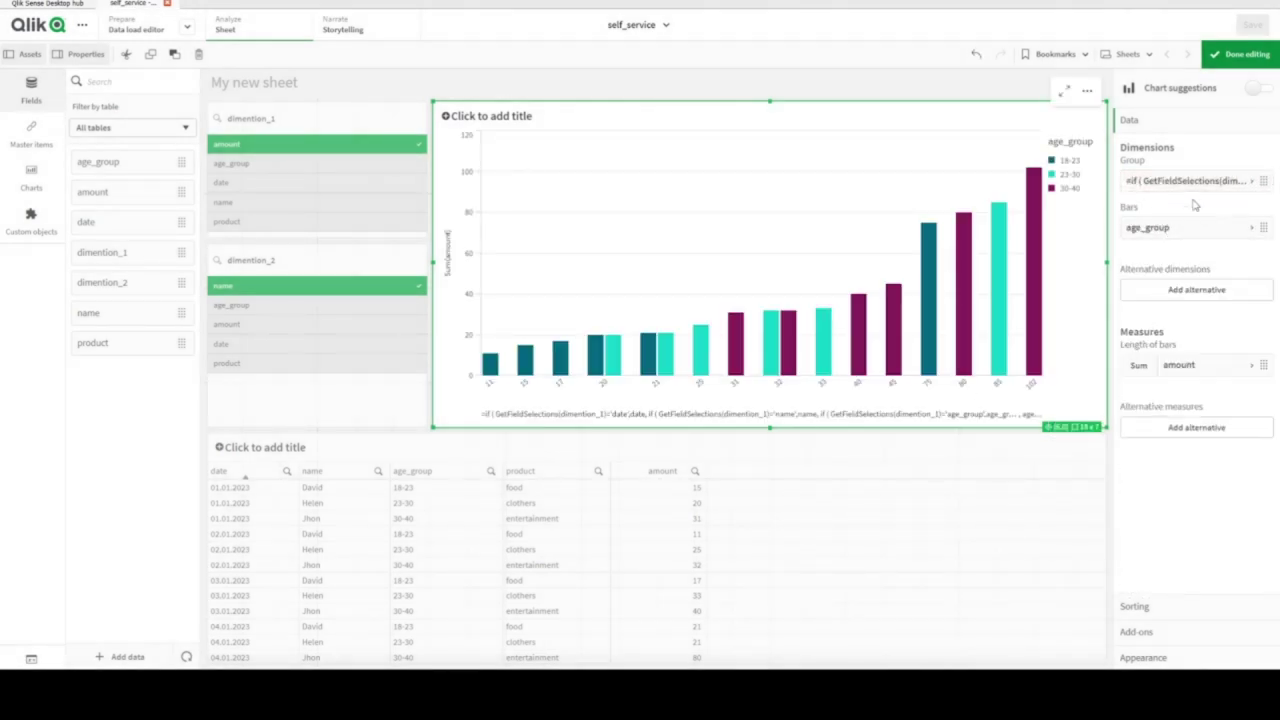
- Open the bars dimension's expression and paste the copied nested if clauses between its equals sign and age_group, separated by blank lines
left_click(1218, 232)
left_click(1237, 268)
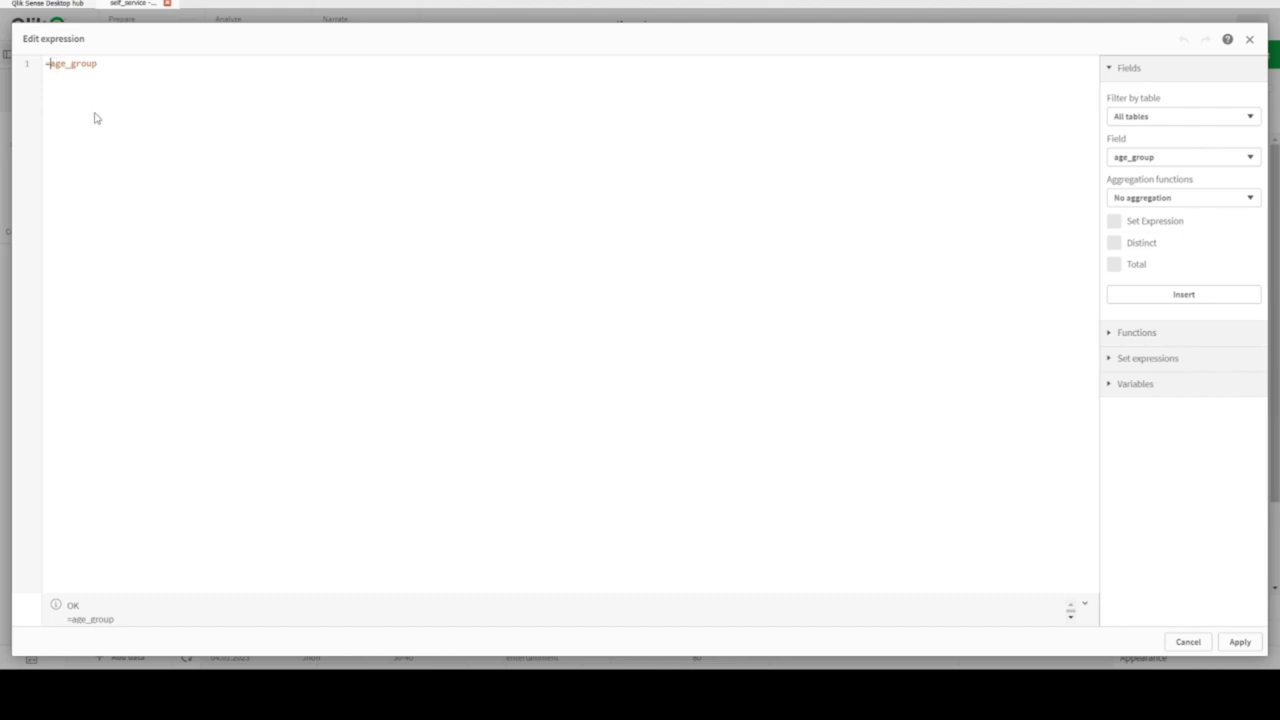
key("Return")
key("Return")
key("Return")
key("Return")
key("ctrl+v")
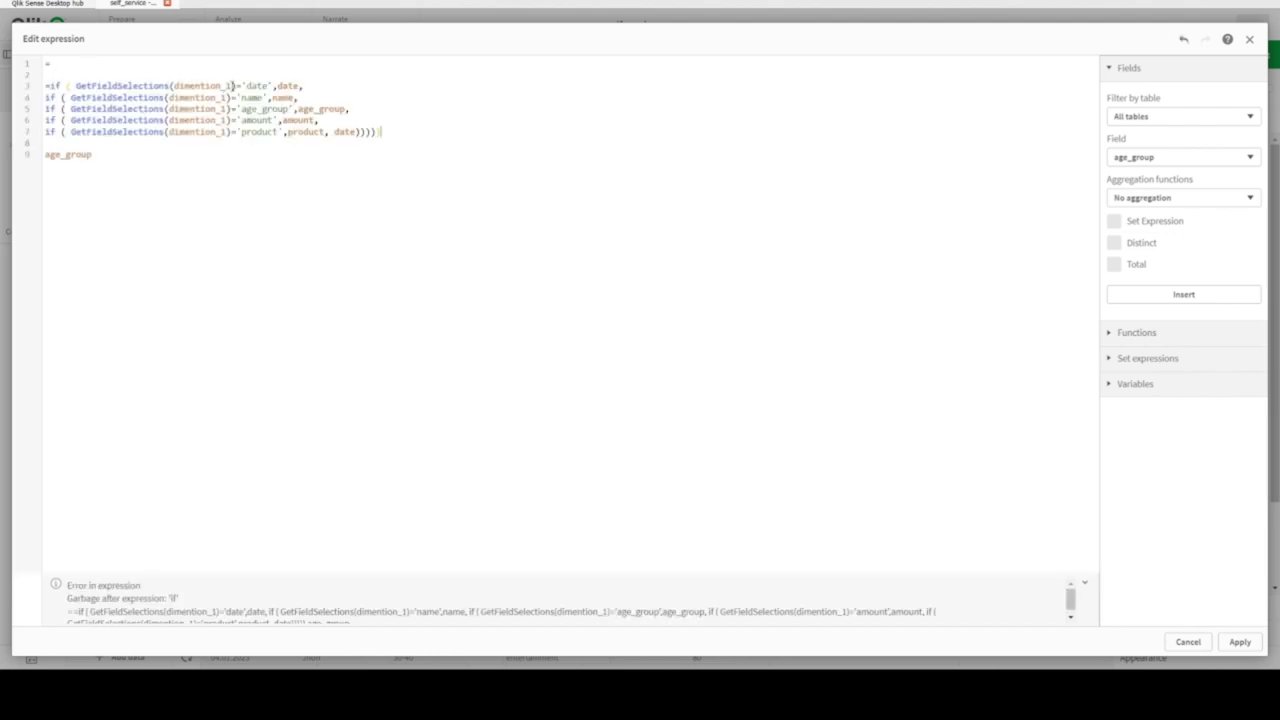
- Replace dimention_1 with dimention_2 in the date, name and age_group clauses of the bars expression
left_click(231, 85)
key("BackSpace")
type("2")
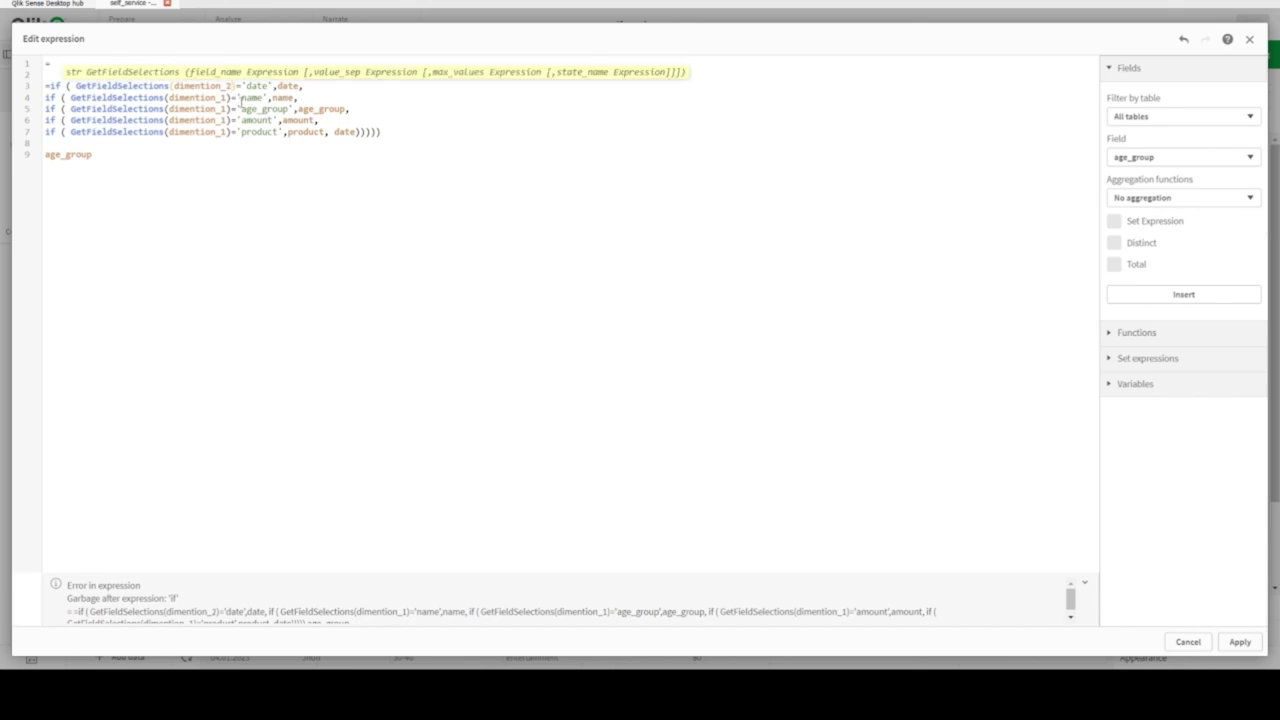
double_click(191, 86)
key("ctrl+c")
double_click(197, 97)
key("ctrl+v")
double_click(198, 108)
key("ctrl+v")
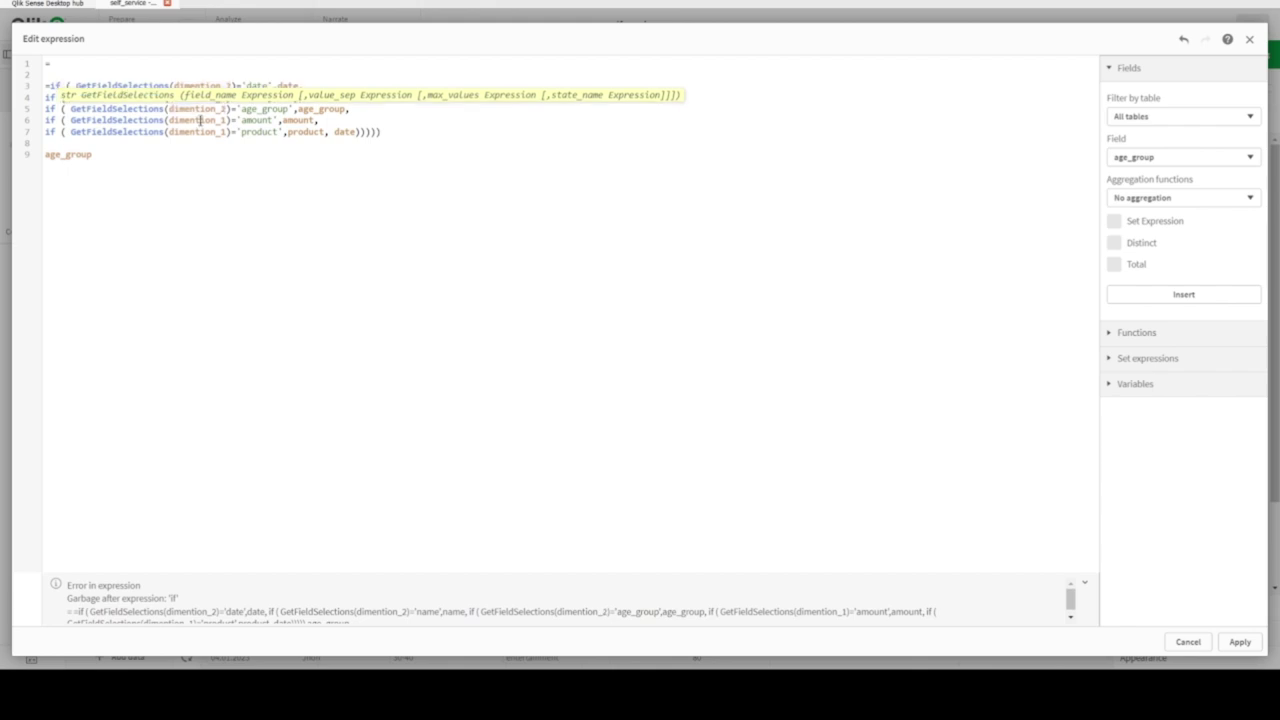
- Replace dimention_1 with dimention_2 in the amount and product clauses as well
left_click(200, 120)
key("ctrl+v")
key("ctrl+z")
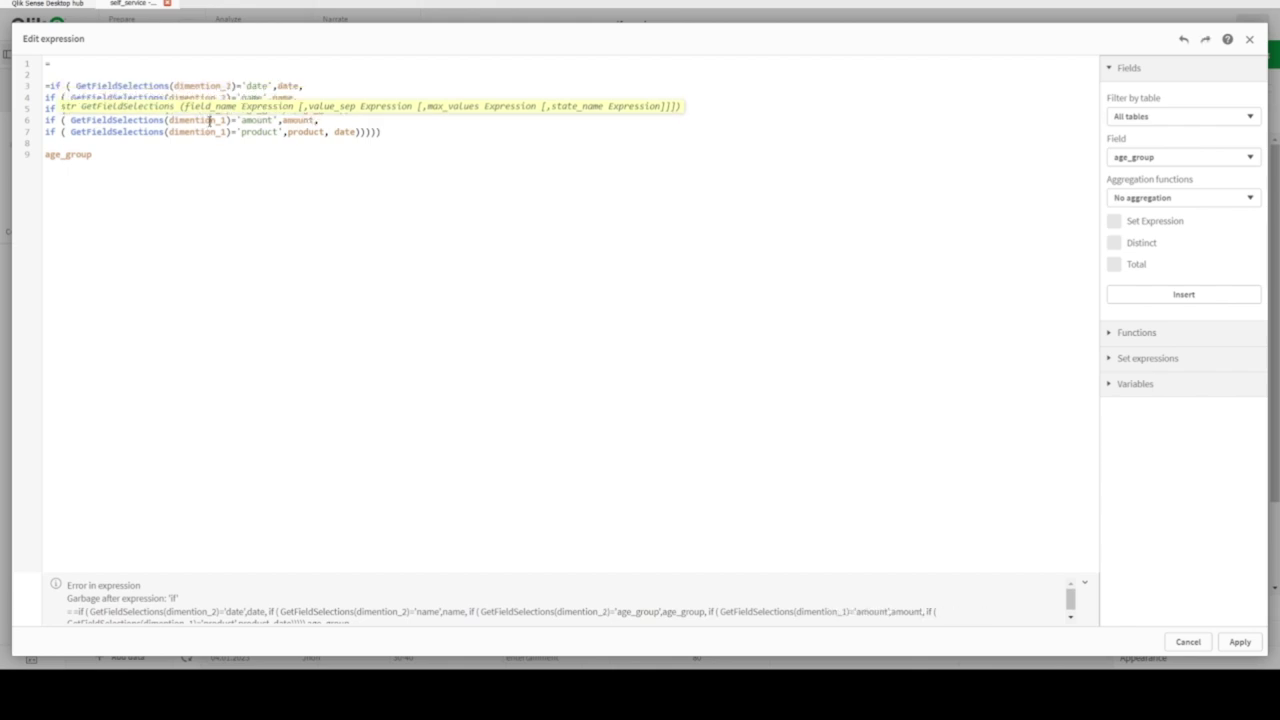
double_click(205, 120)
key("ctrl+v")
double_click(210, 131)
key("ctrl+v")
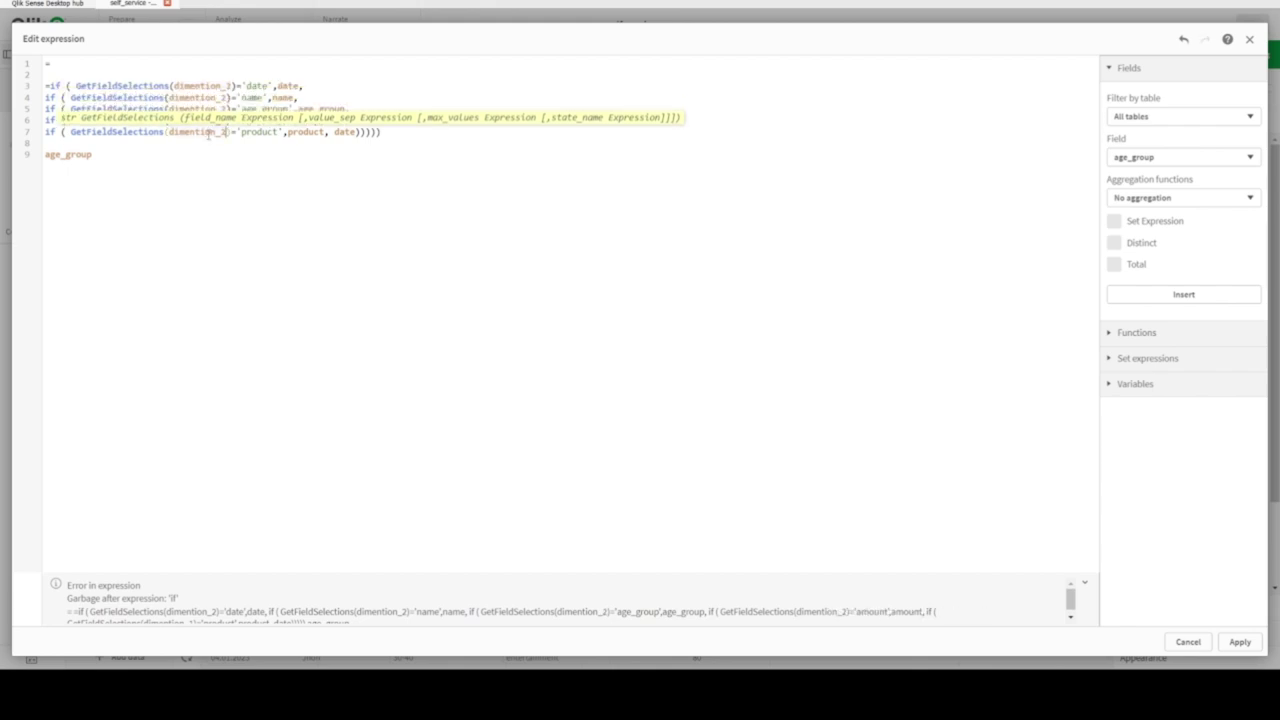
- Move the leftover age_group field into the product clause as the fallback value in place of date
left_click(93, 154)
double_click(78, 153)
key("BackSpace")
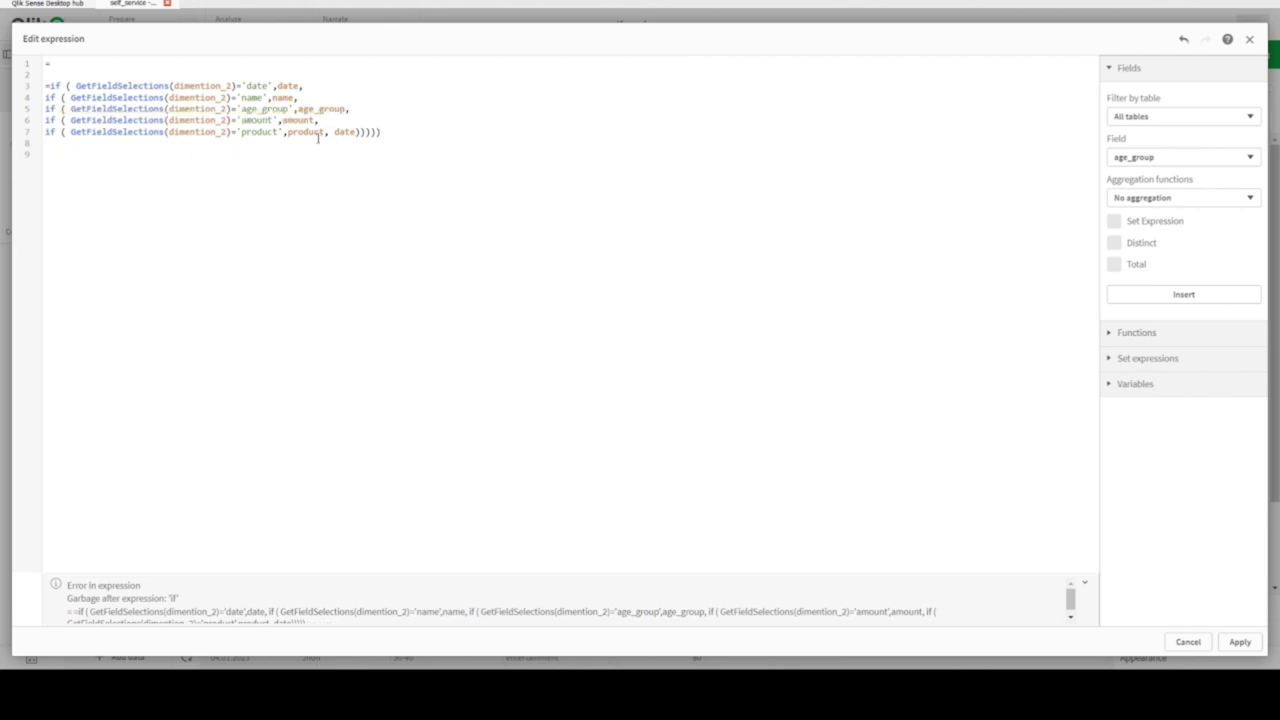
double_click(342, 131)
key("ctrl+v")
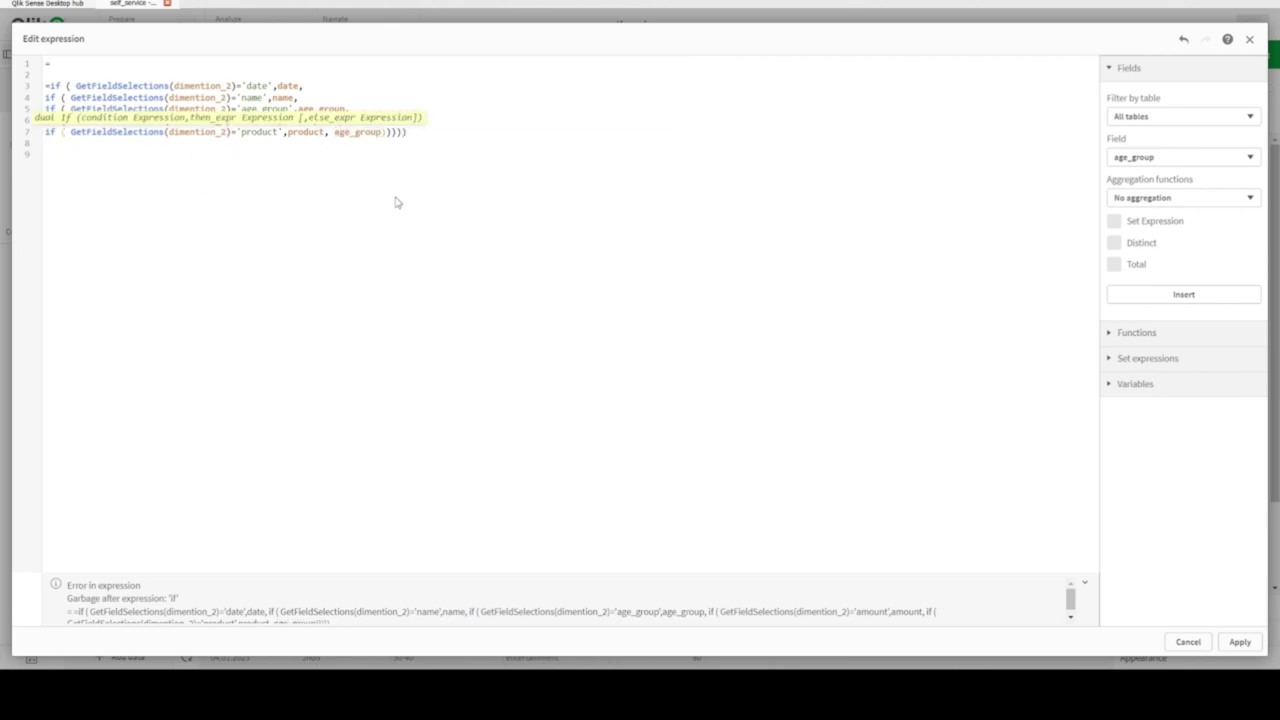
- Delete the extra equals sign above the if clauses and apply the expression to the bars dimension
left_click(45, 60)
key("Delete")
key("Delete")
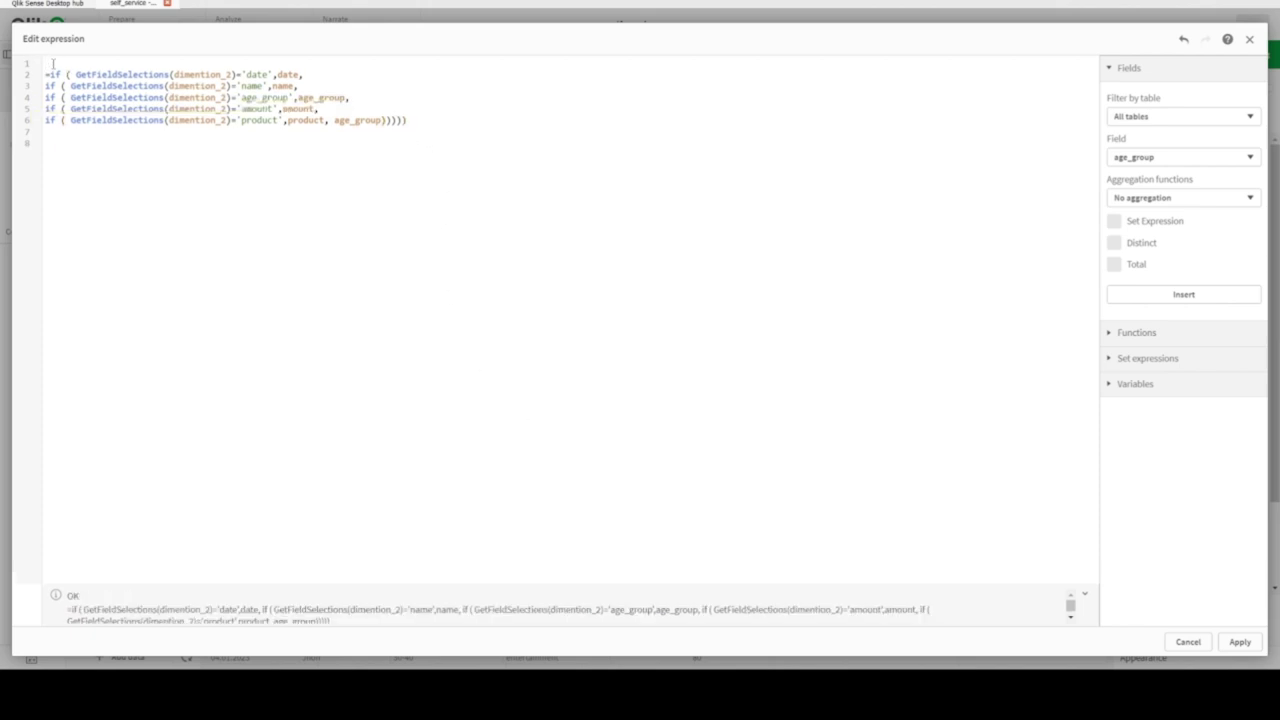
left_click(1240, 642)
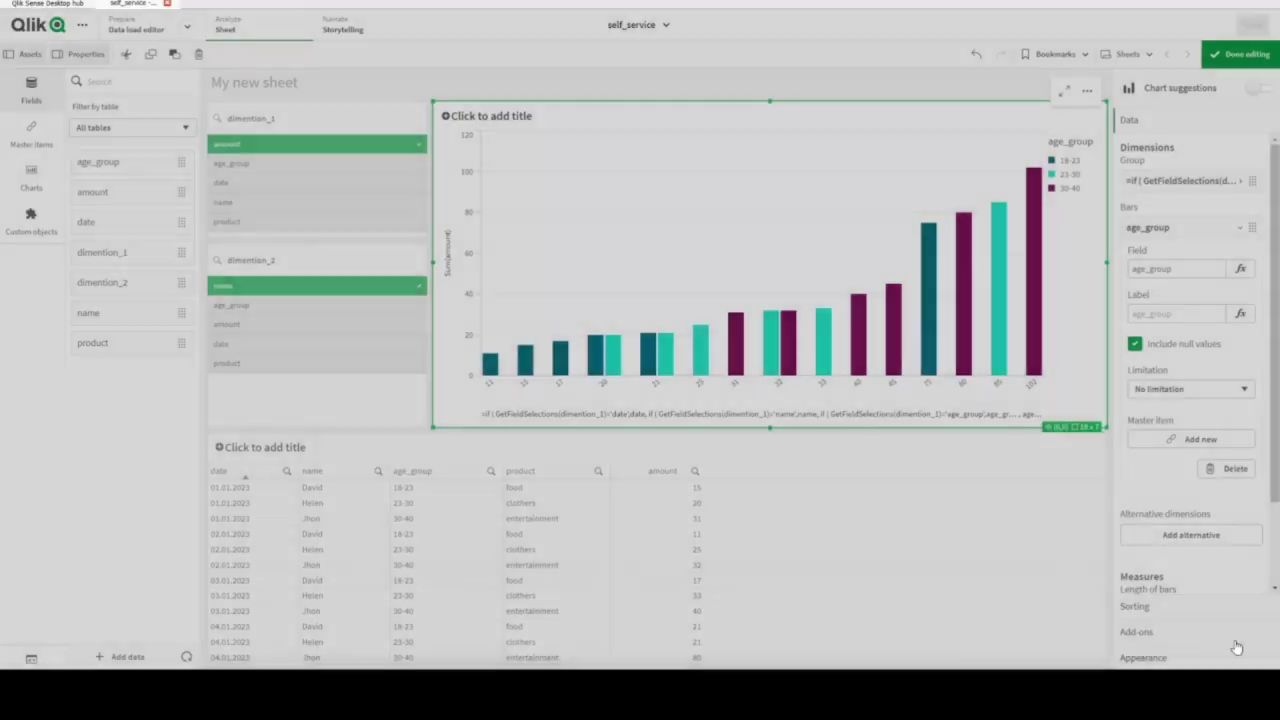
- Finish editing the sheet and test the bar chart with dimention_1 set to age_group and to date
left_click(1237, 57)
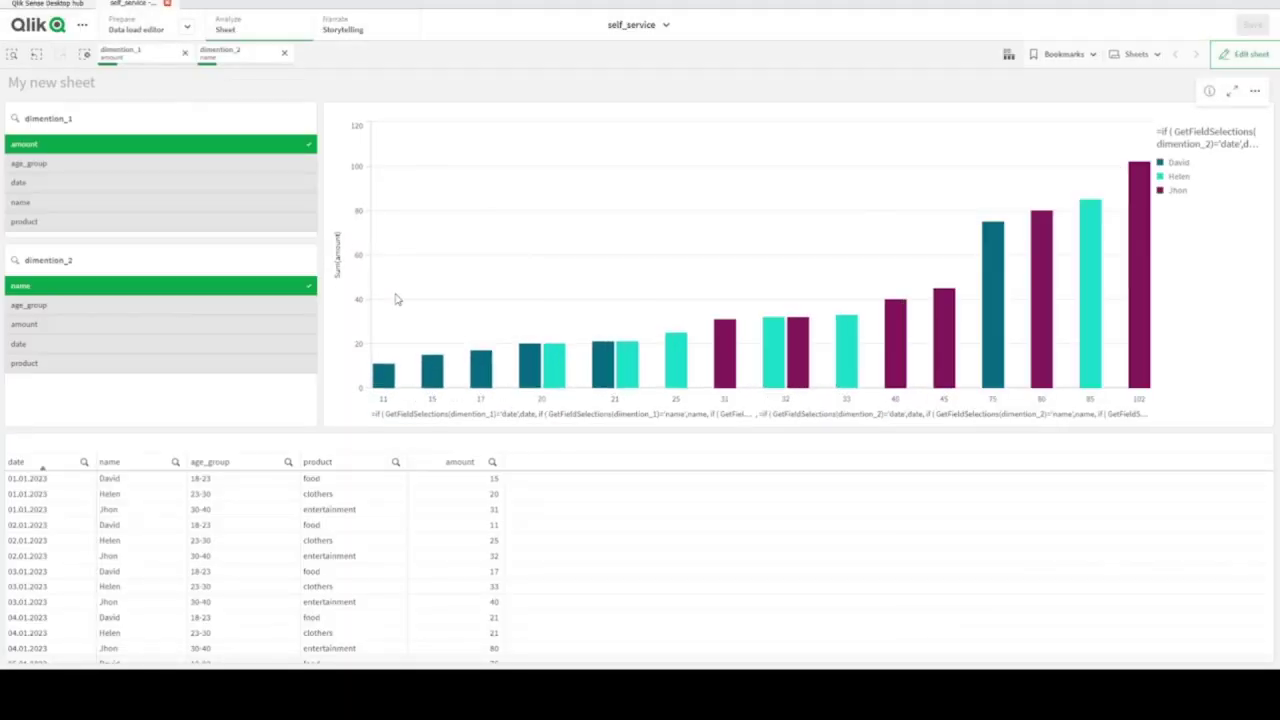
left_click(37, 162)
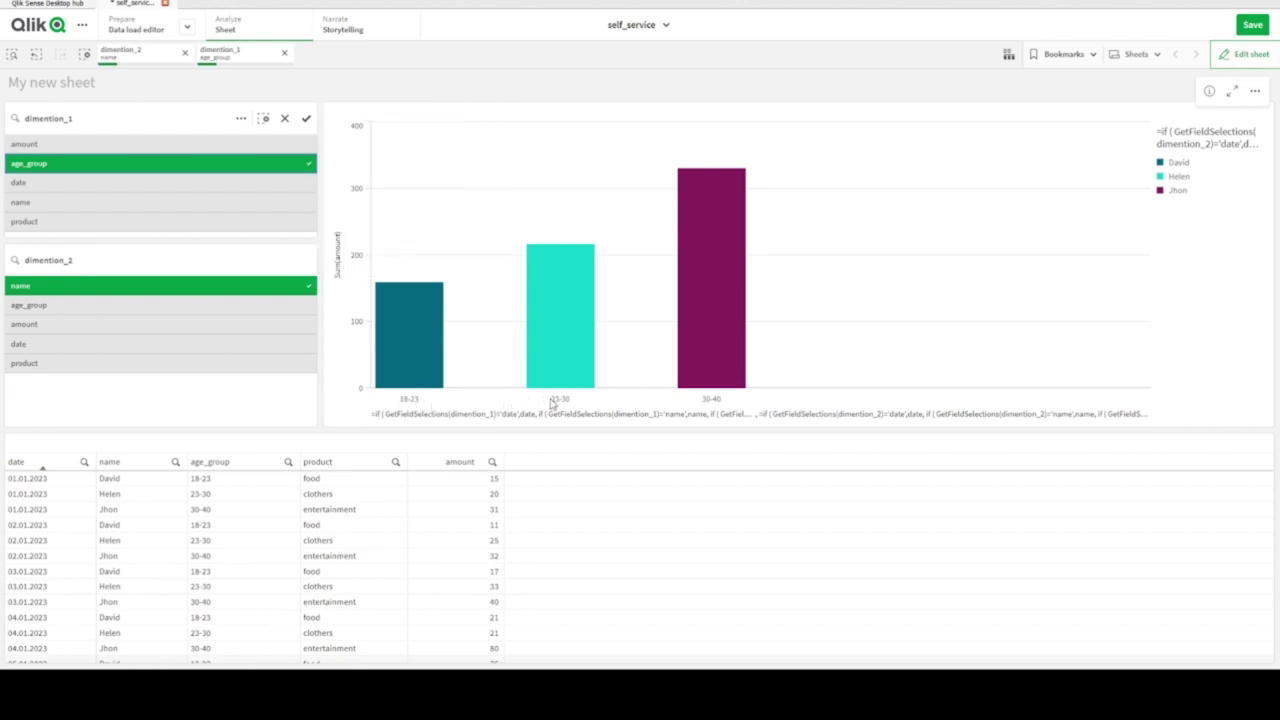
mouse_move(735, 404)
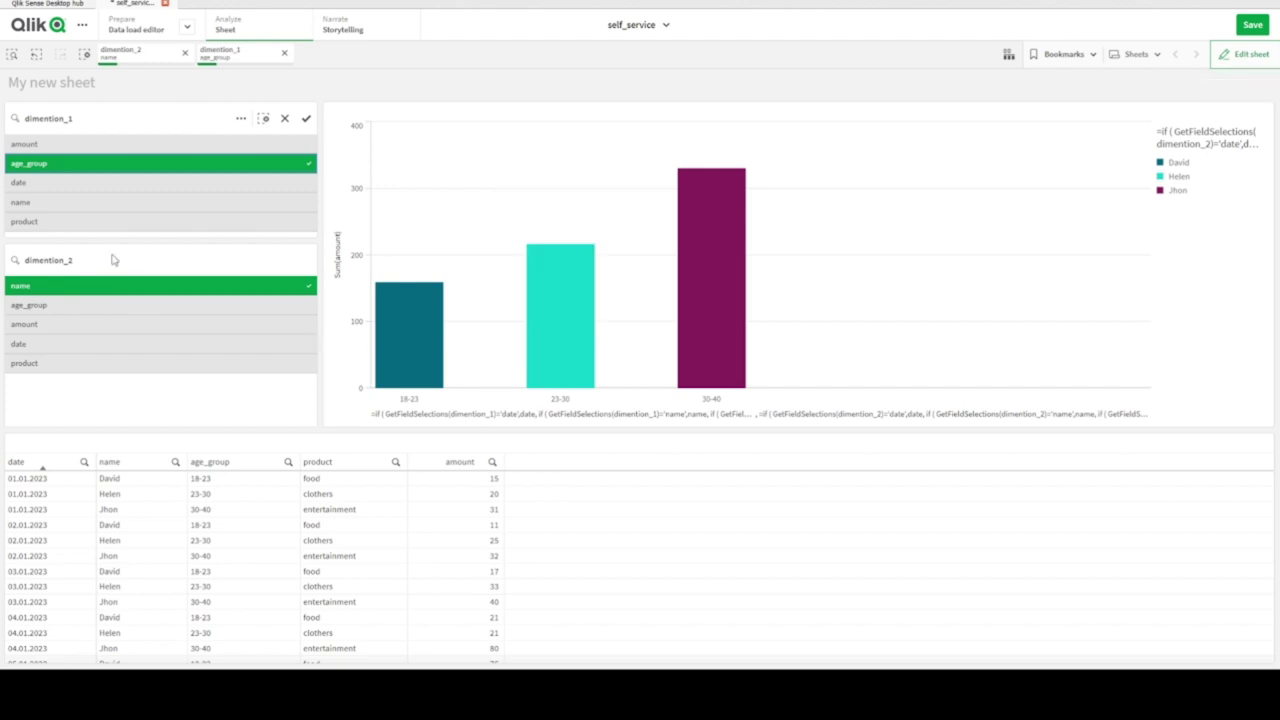
left_click(66, 162)
left_click(56, 184)
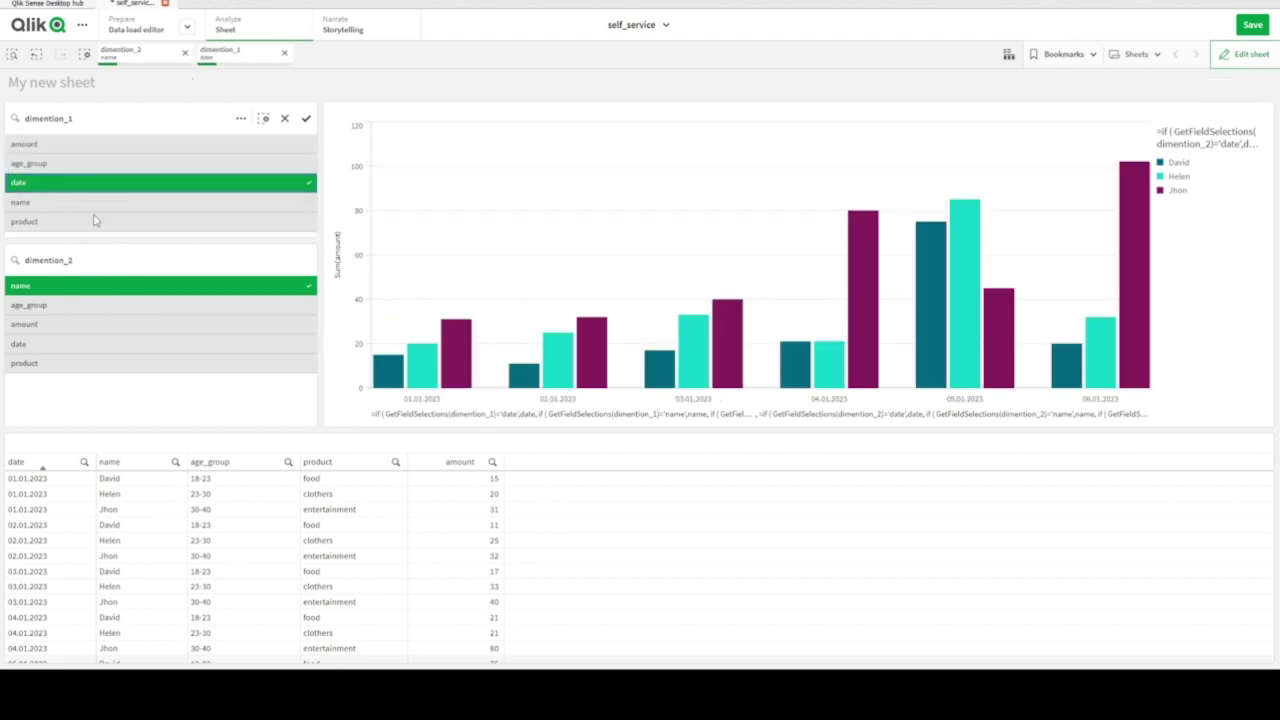
- Test the chart with name as the only dimention_1 value, and clear that filter's selection
left_click(98, 185)
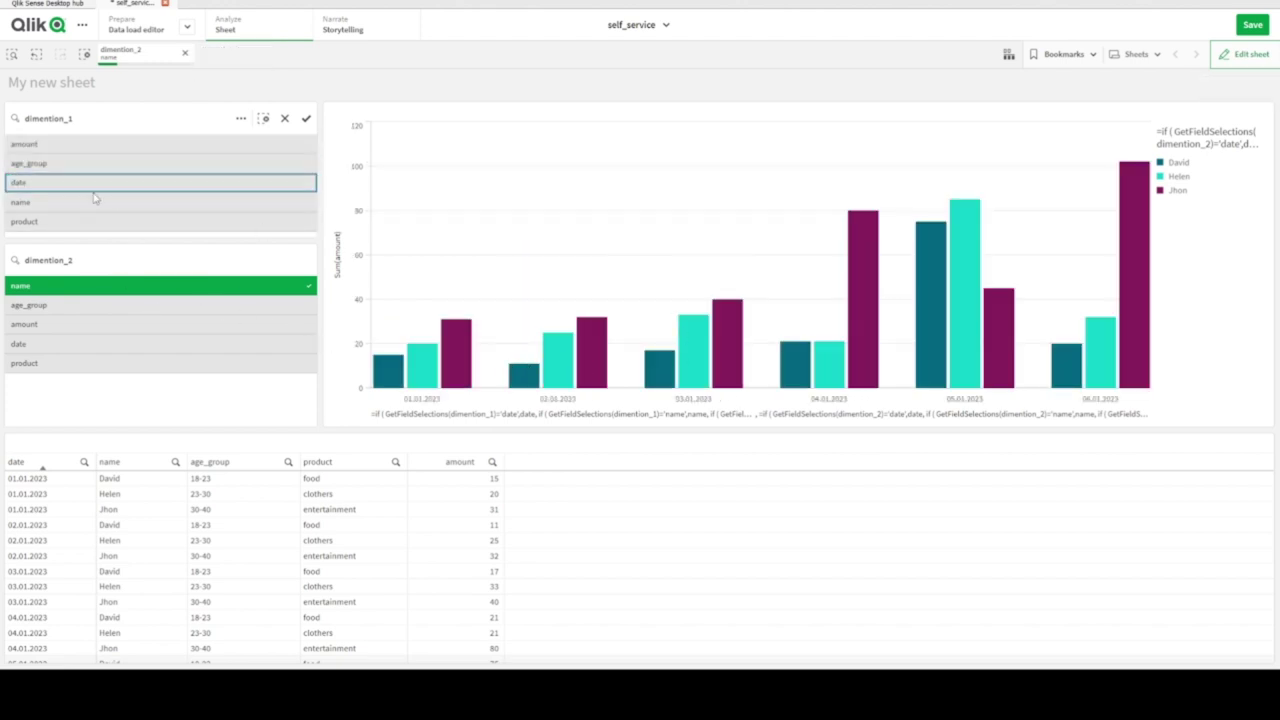
left_click(62, 204)
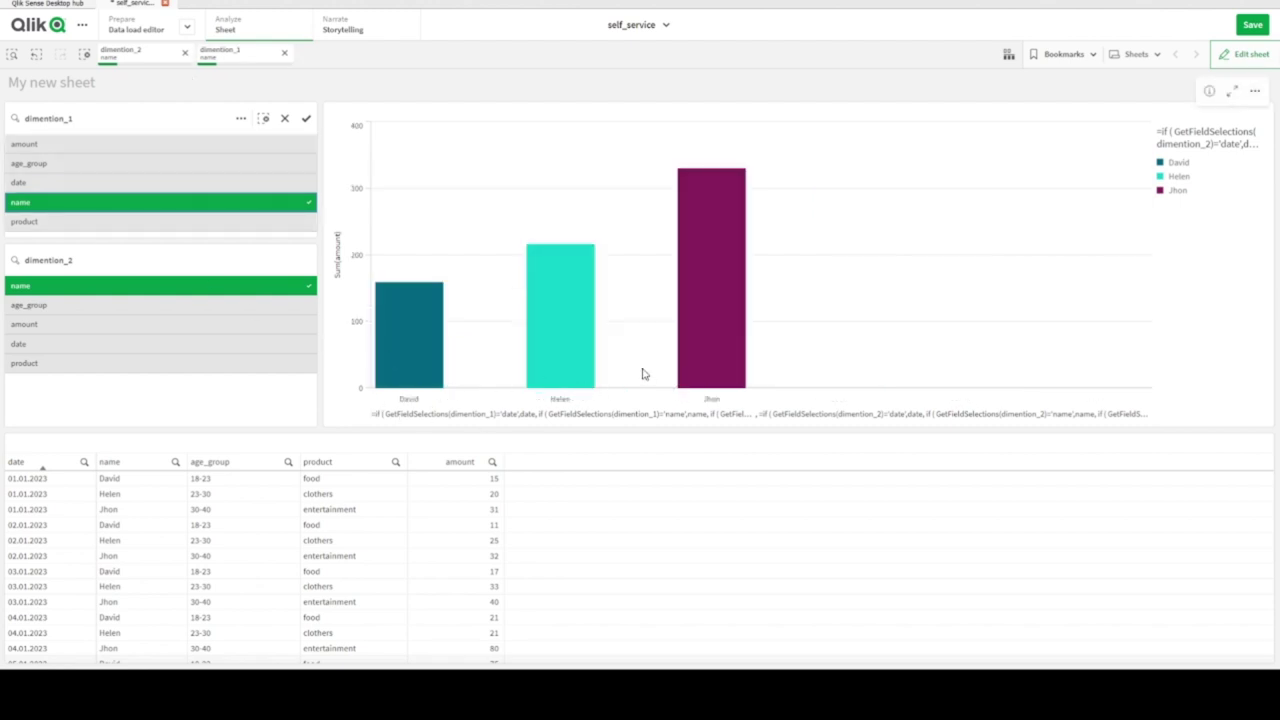
left_click(167, 202)
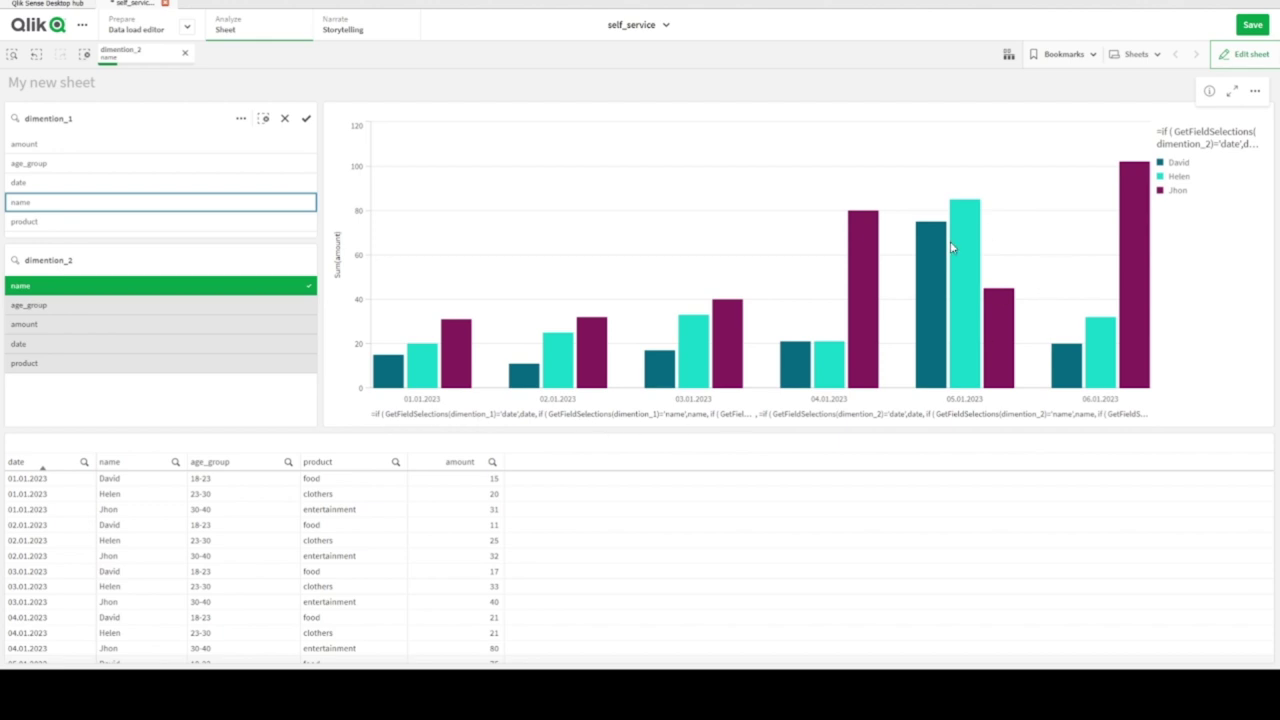
- Reopen the sheet for editing and copy the bar chart's group dimension field expression into that dimension's label expression
left_click(1262, 55)
left_click(760, 191)
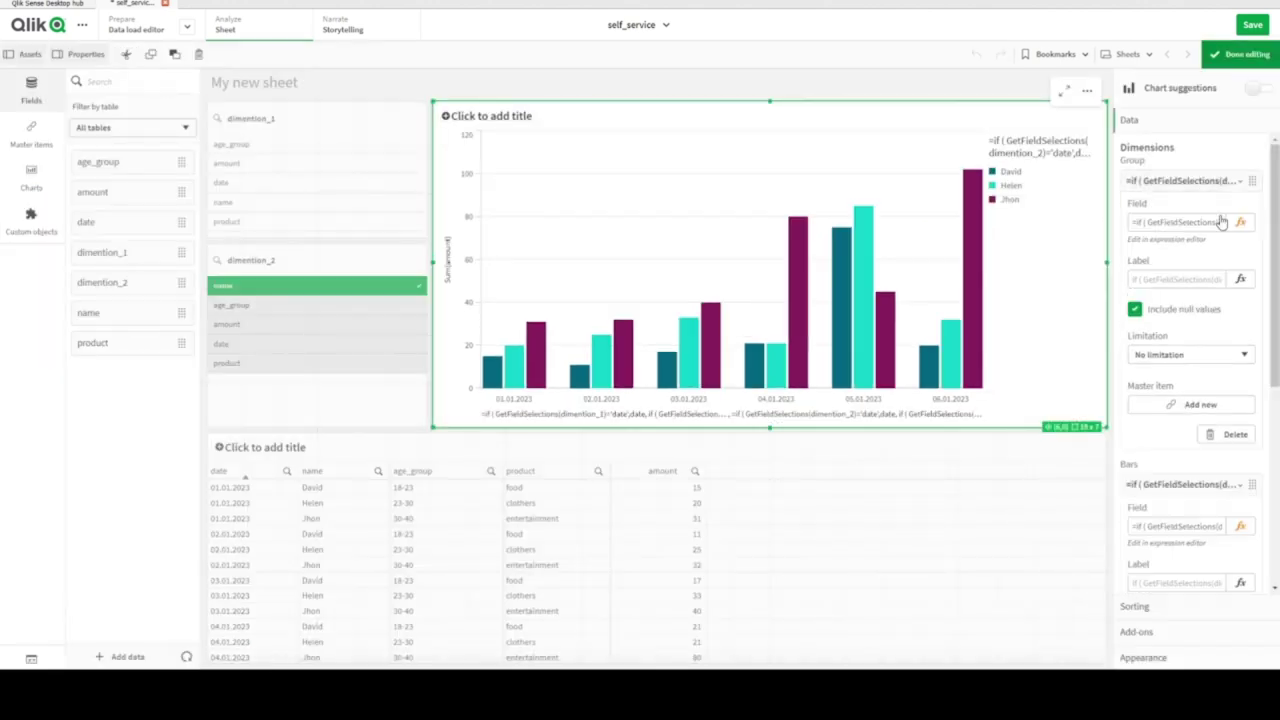
left_click(1170, 236)
left_click_drag(401, 108, 60, 52)
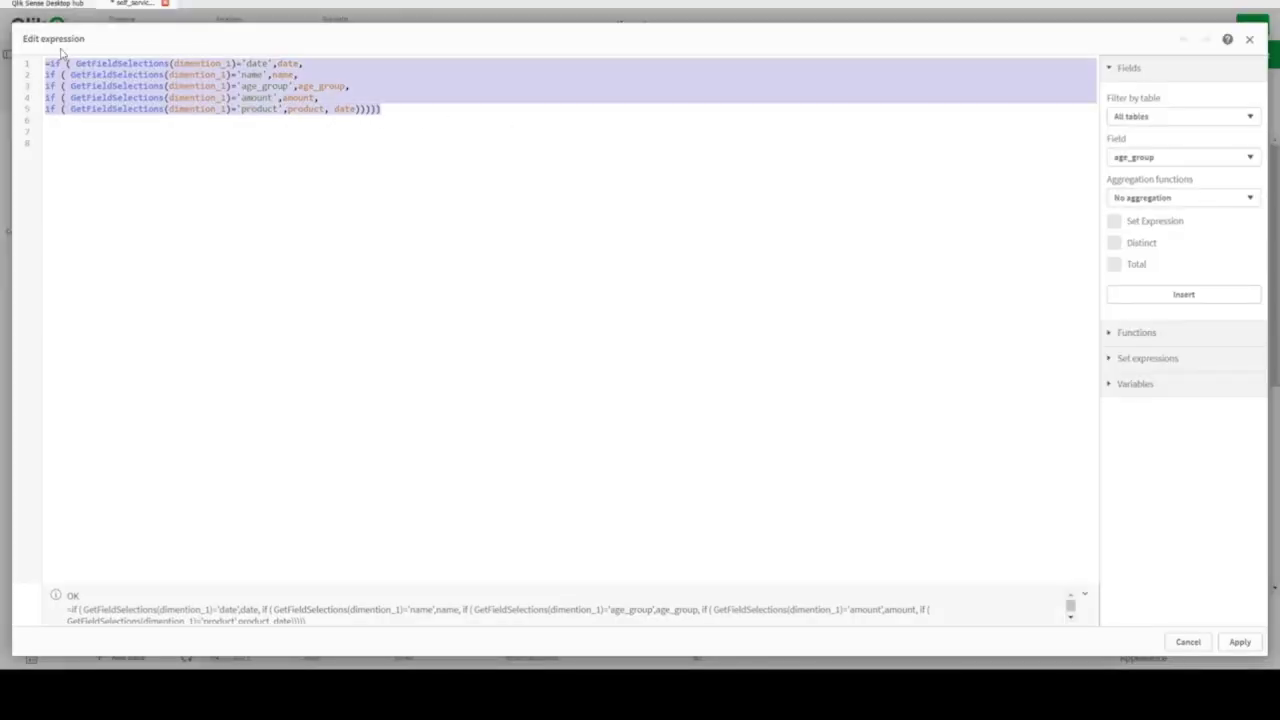
left_click(1240, 641)
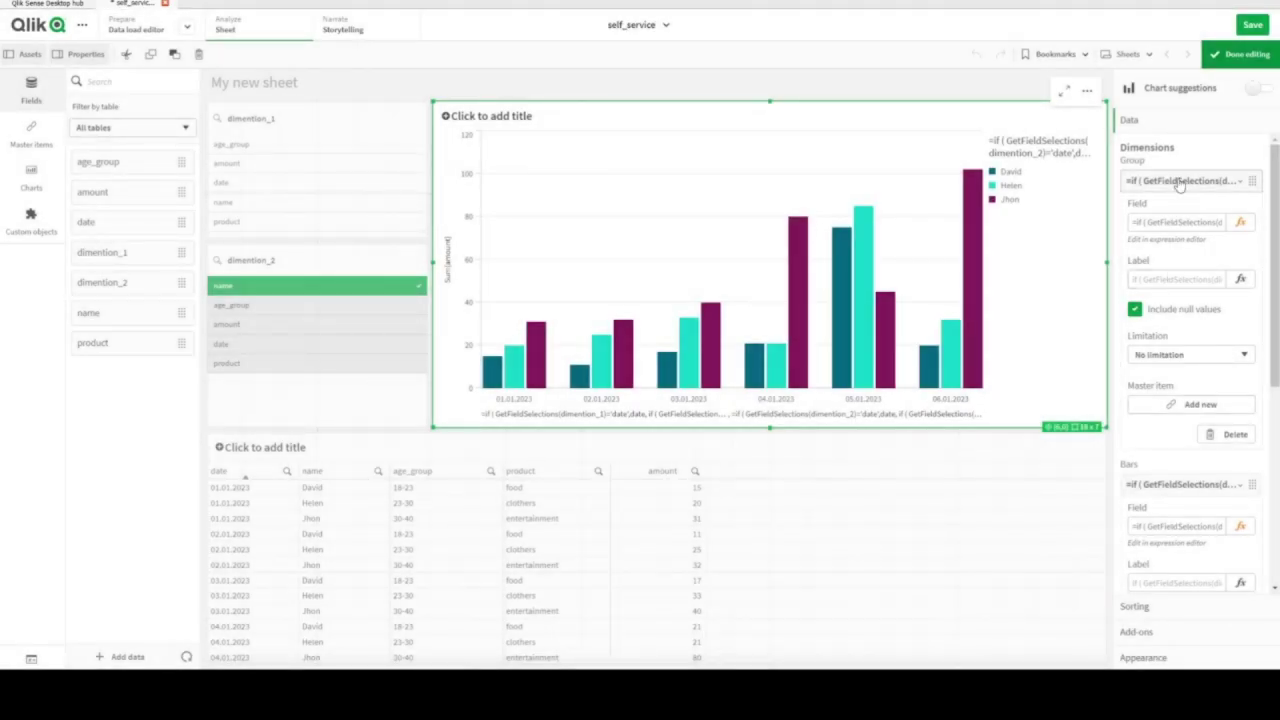
left_click(1240, 279)
key("ctrl+v")
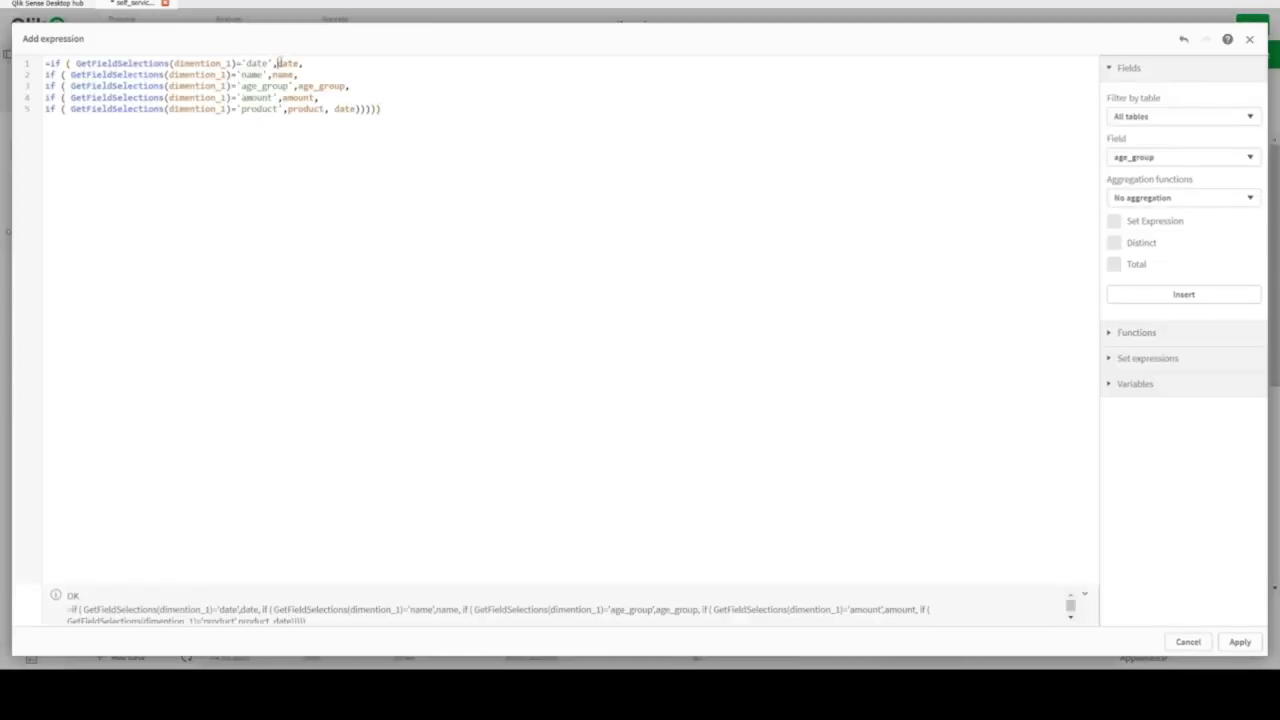
- Enclose the returned values date, name, age_group, amount, product and the fallback date in single quotes in the label expression
type("'")
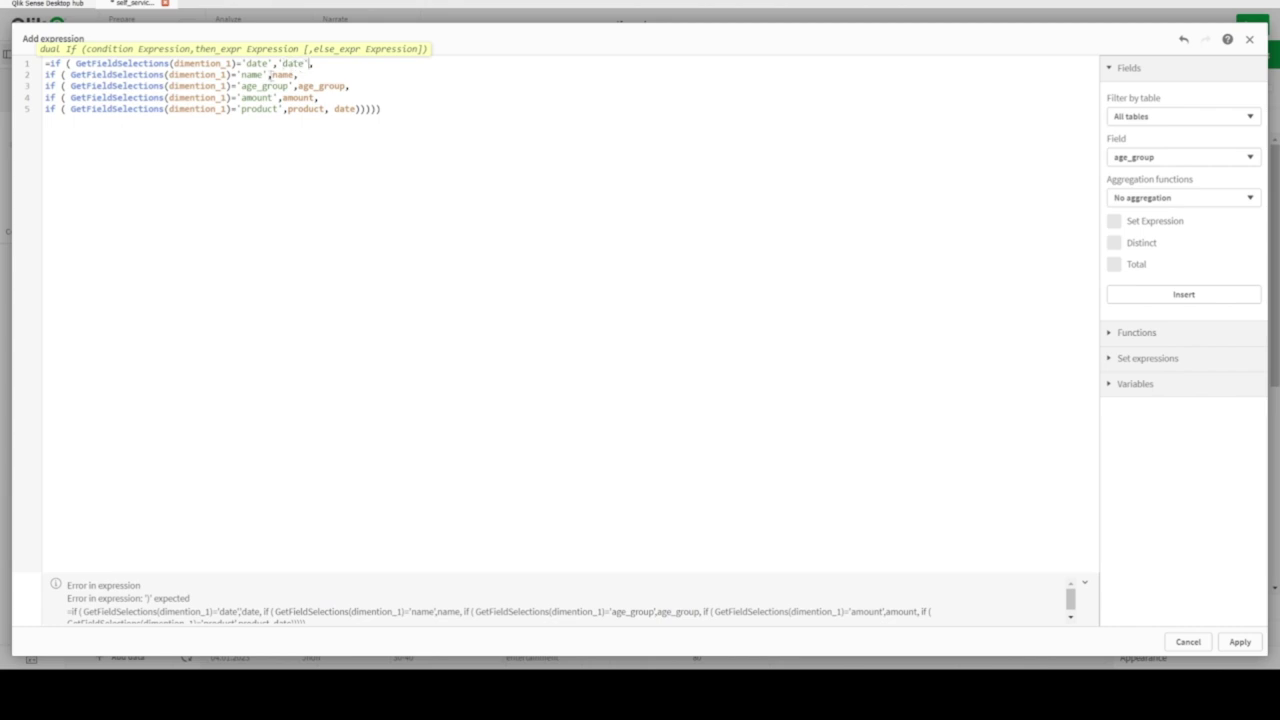
left_click(270, 74)
type("'")
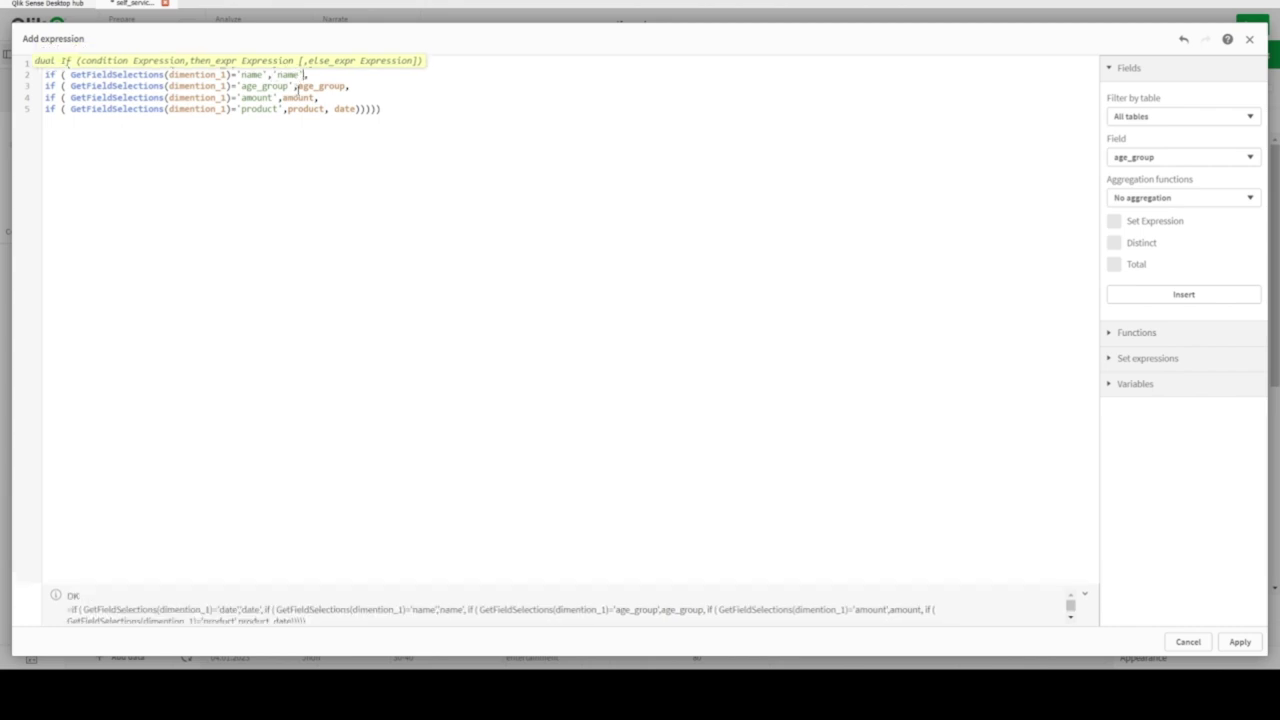
double_click(310, 86)
type("'")
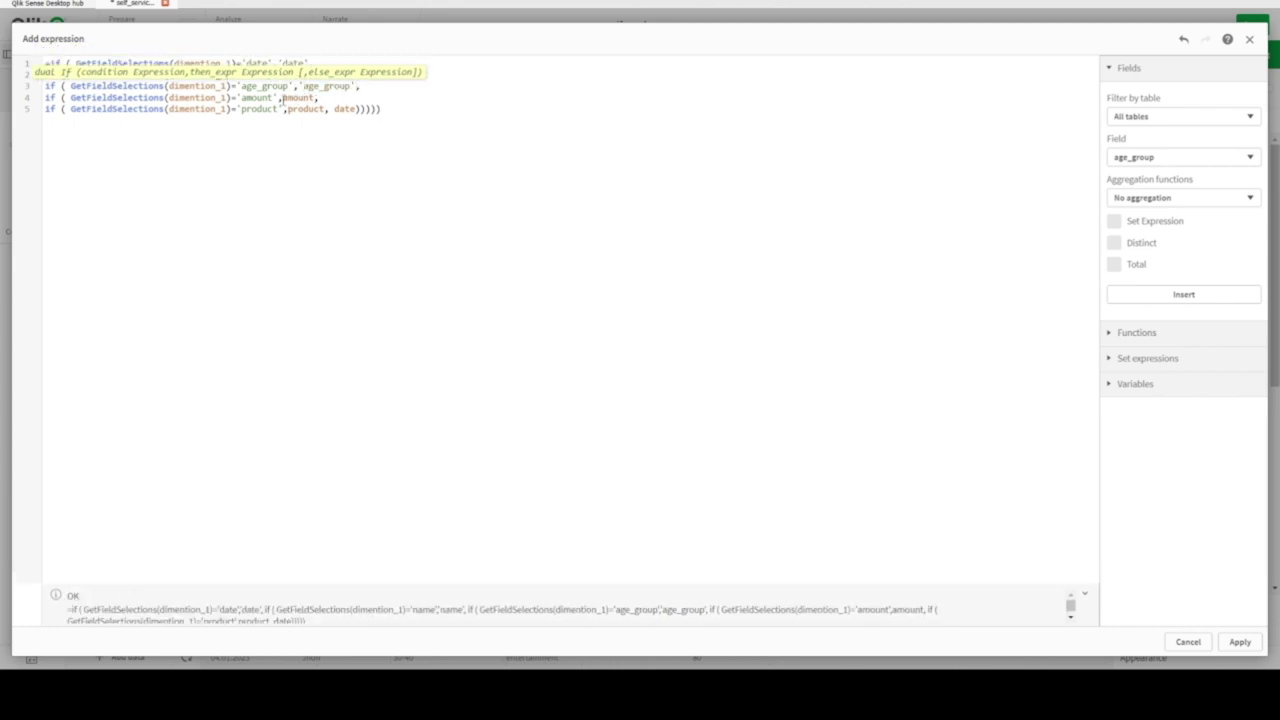
double_click(300, 98)
type("'")
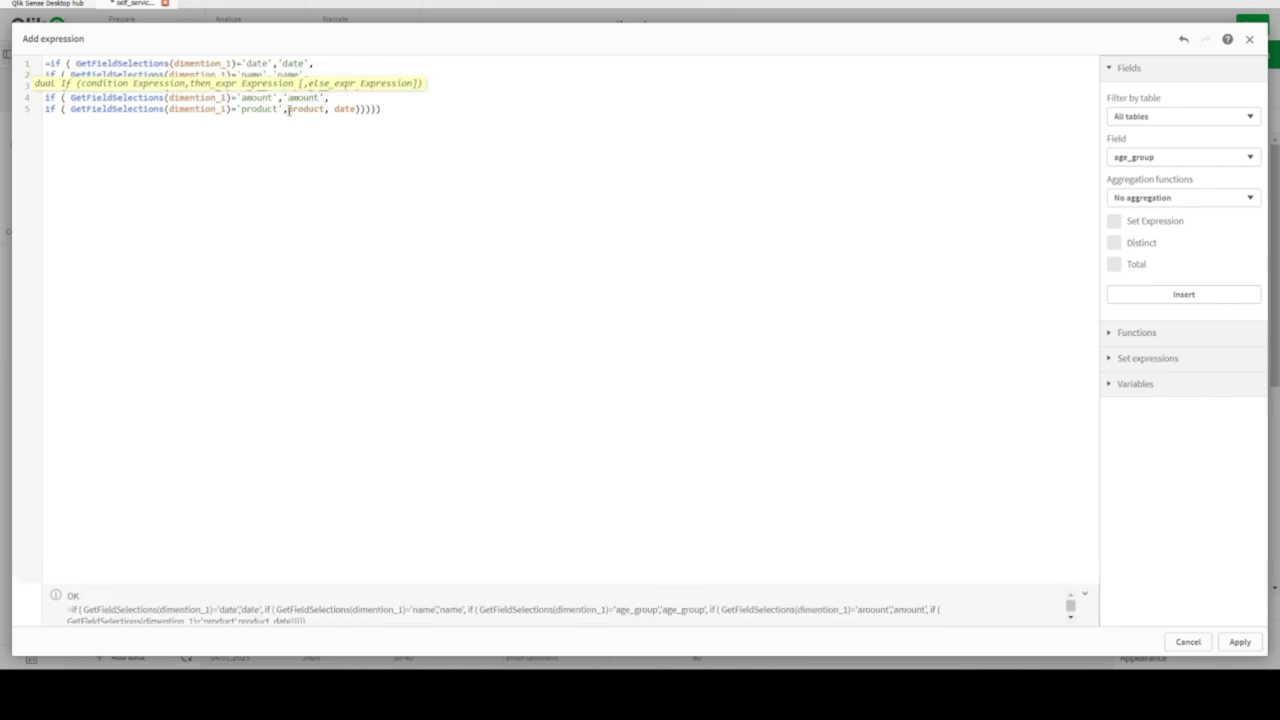
double_click(305, 109)
type("'")
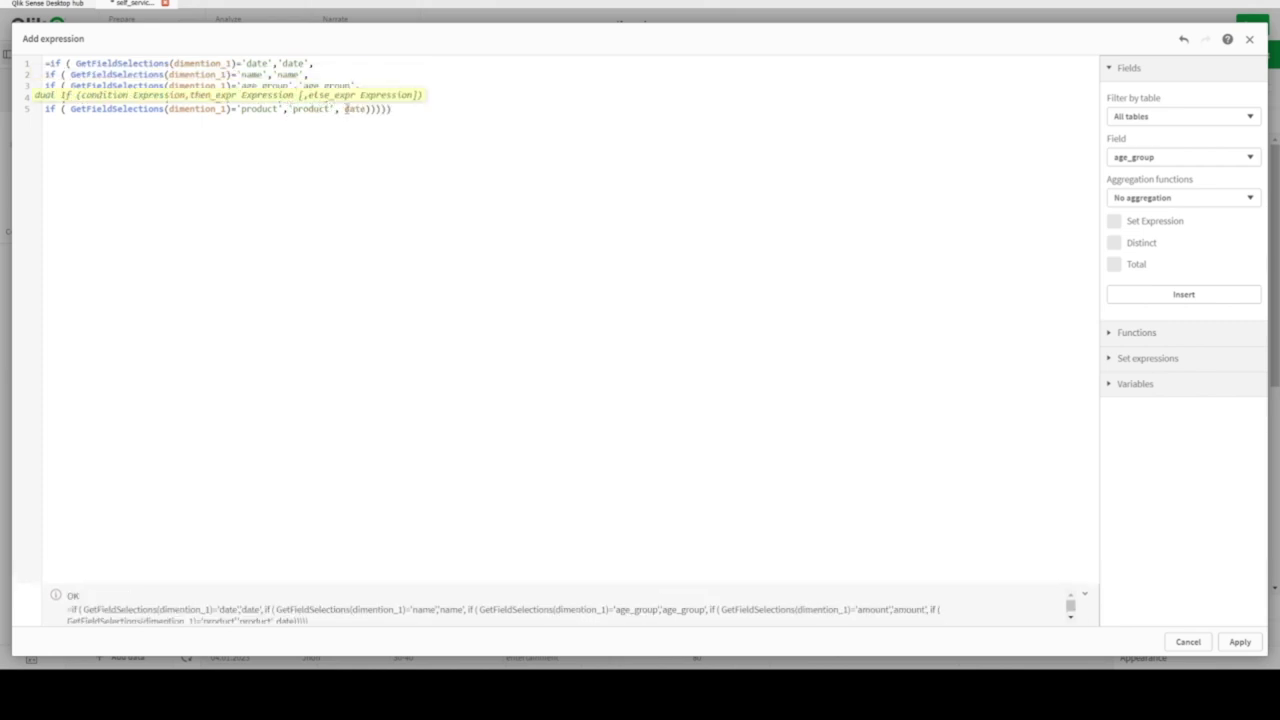
double_click(355, 109)
type("'")
- Copy the entire quoted expression and apply it as the group dimension's label
left_click_drag(415, 114, 5, 57)
key("ctrl+c")
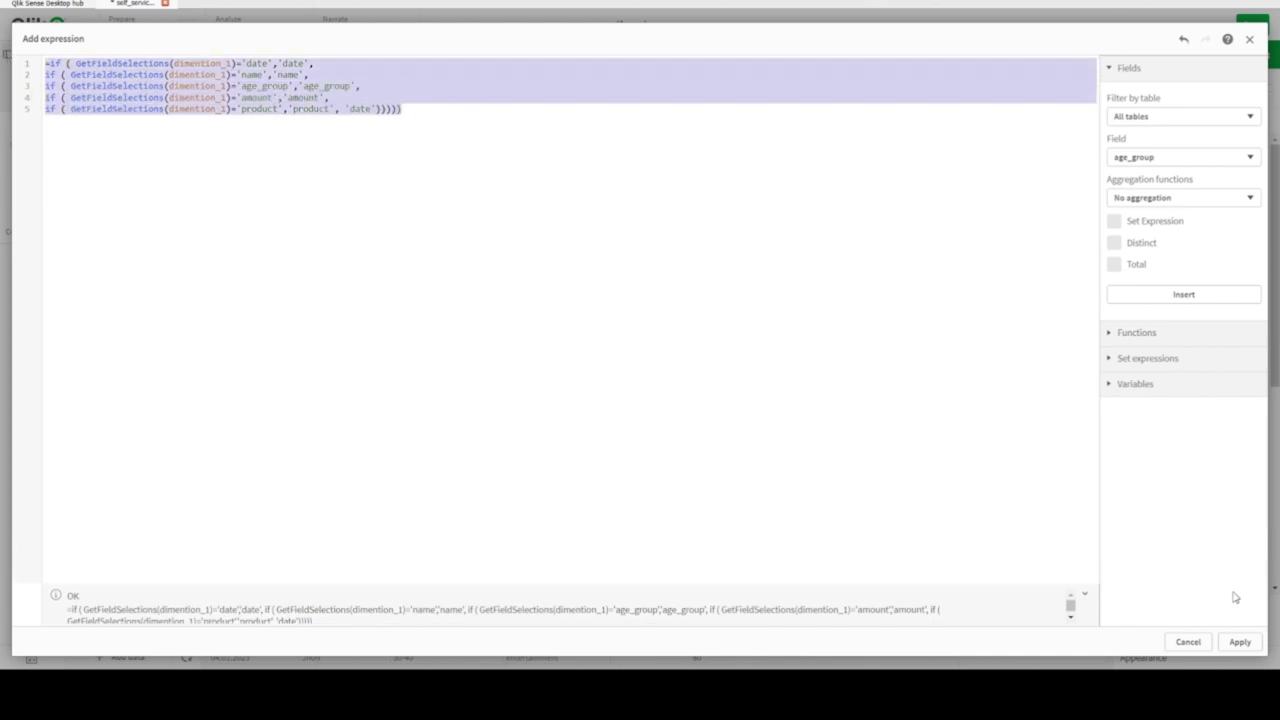
left_click(1240, 642)
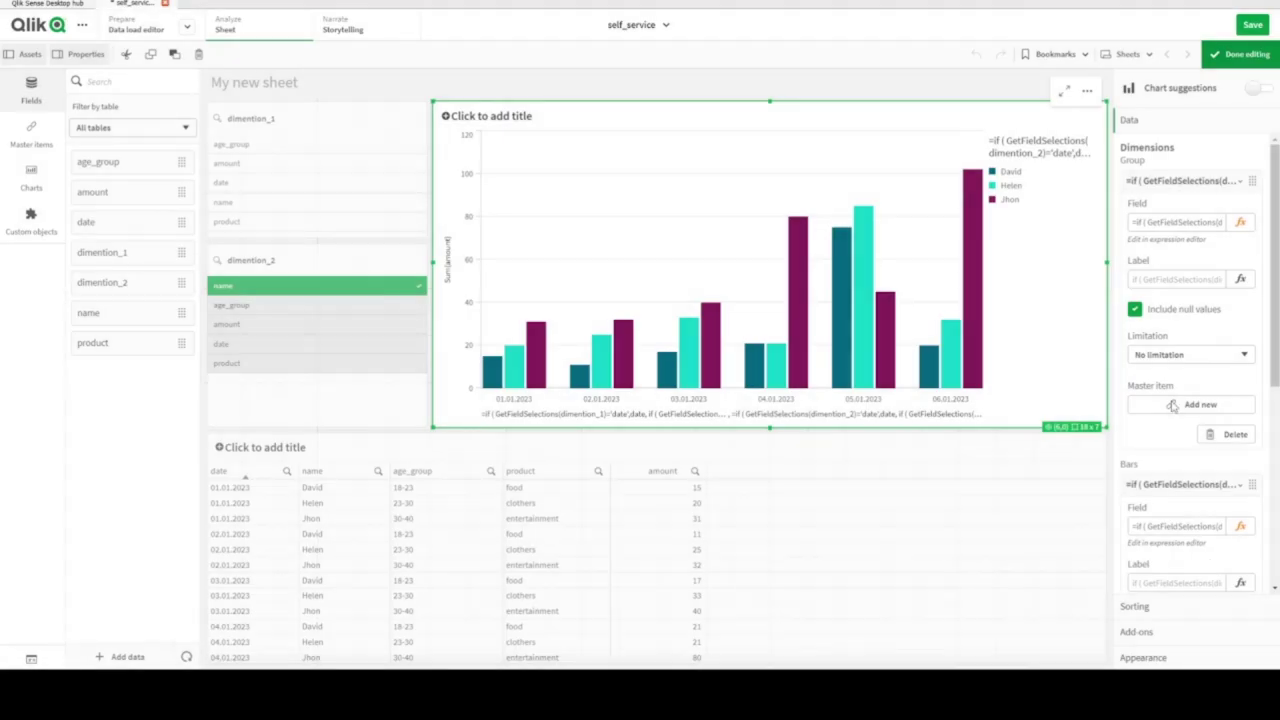
- Paste the copied if expression into the label expression of the bars dimension
left_click(1185, 181)
left_click(1241, 326)
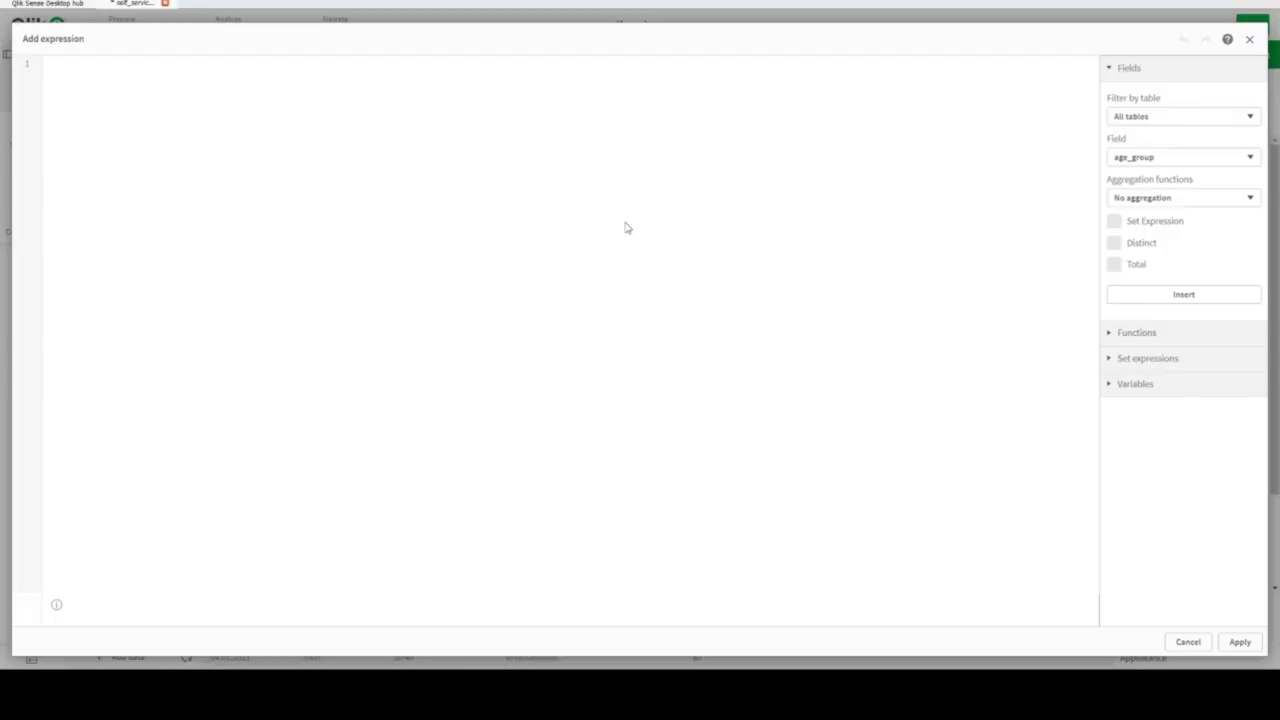
key("ctrl+v")
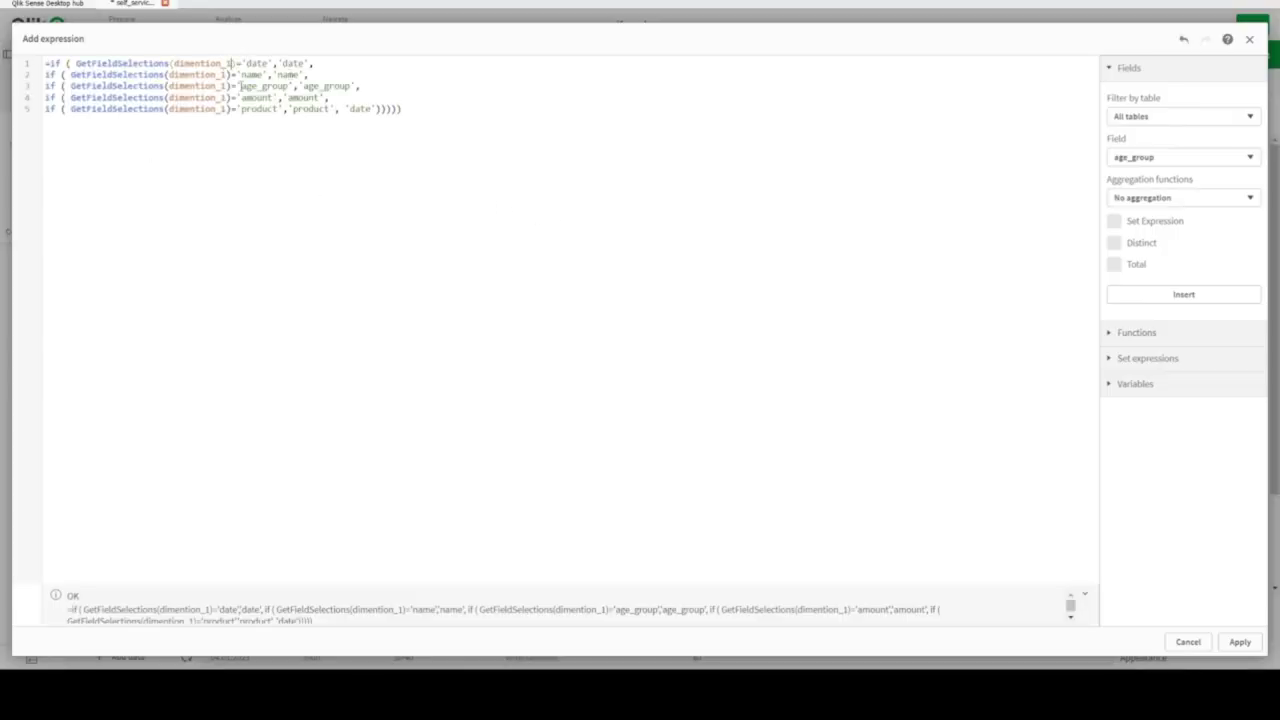
- Replace dimention_1 with dimention_2 in all five GetFieldSelections clauses and apply the bars label expression
left_click(241, 87)
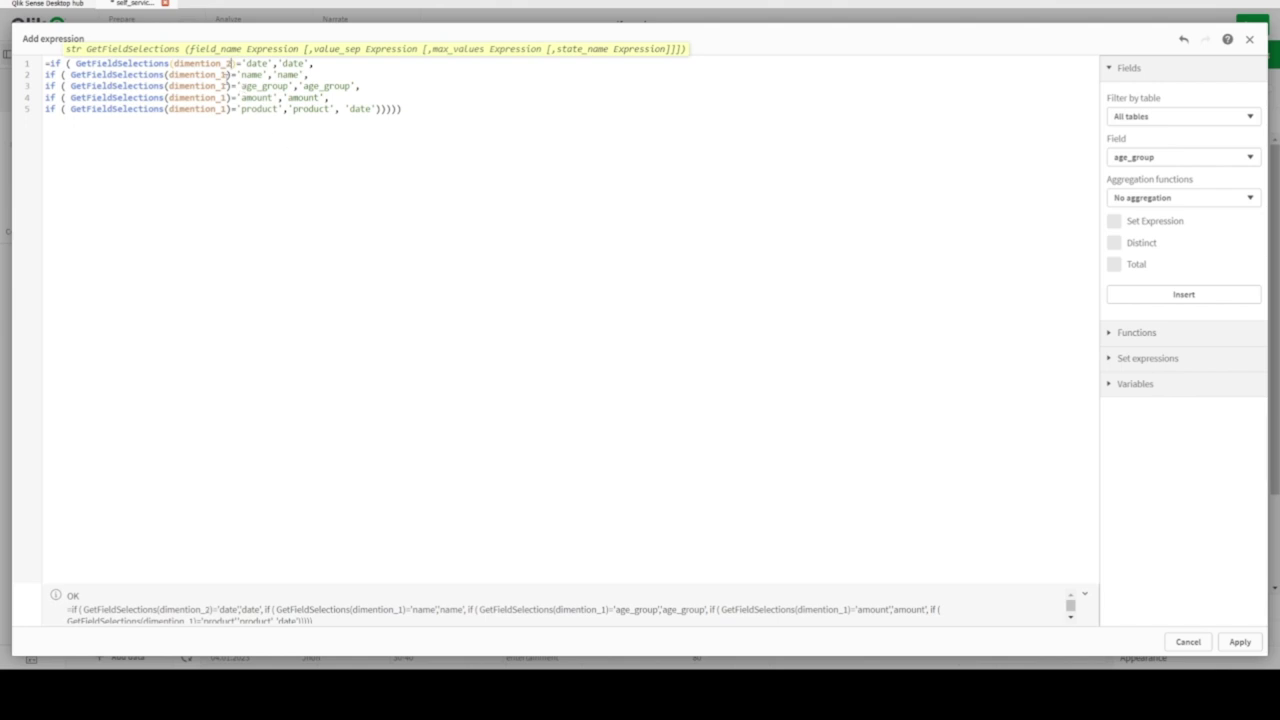
double_click(218, 63)
double_click(200, 75)
type("dimention_2")
double_click(203, 87)
type("dimention_2")
double_click(200, 98)
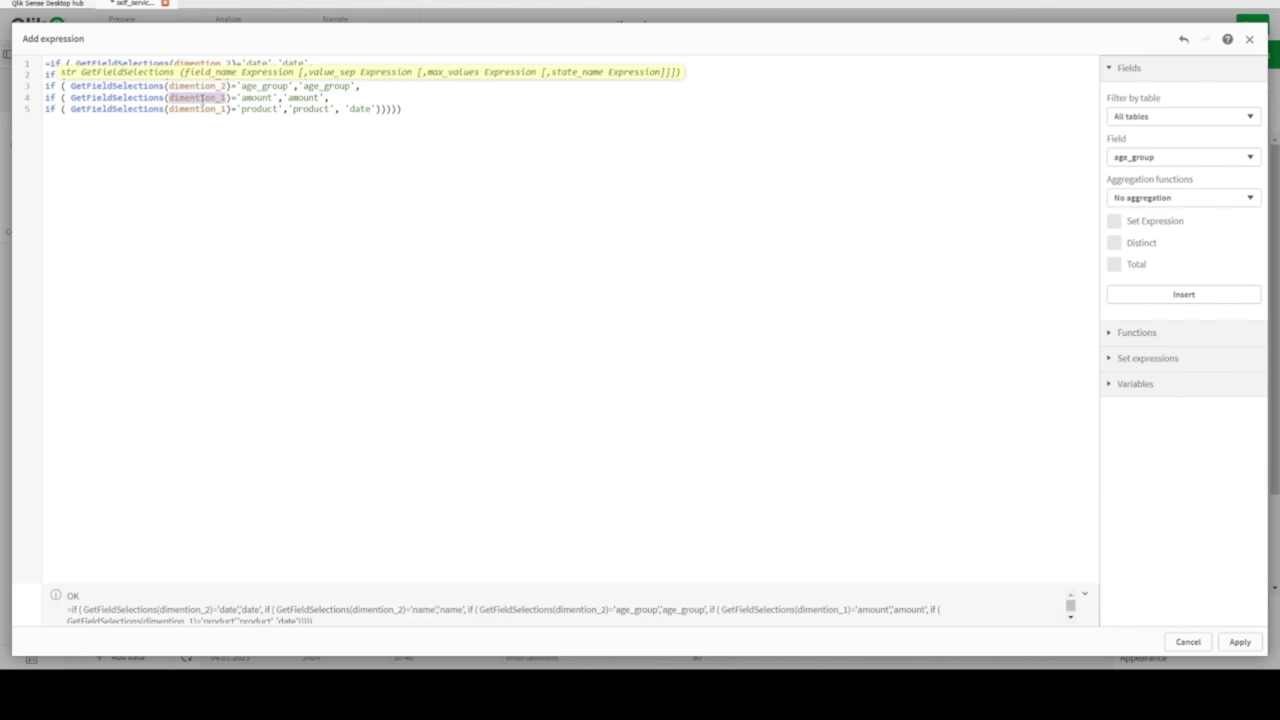
type("dimention_2")
double_click(200, 109)
type("dimention_2")
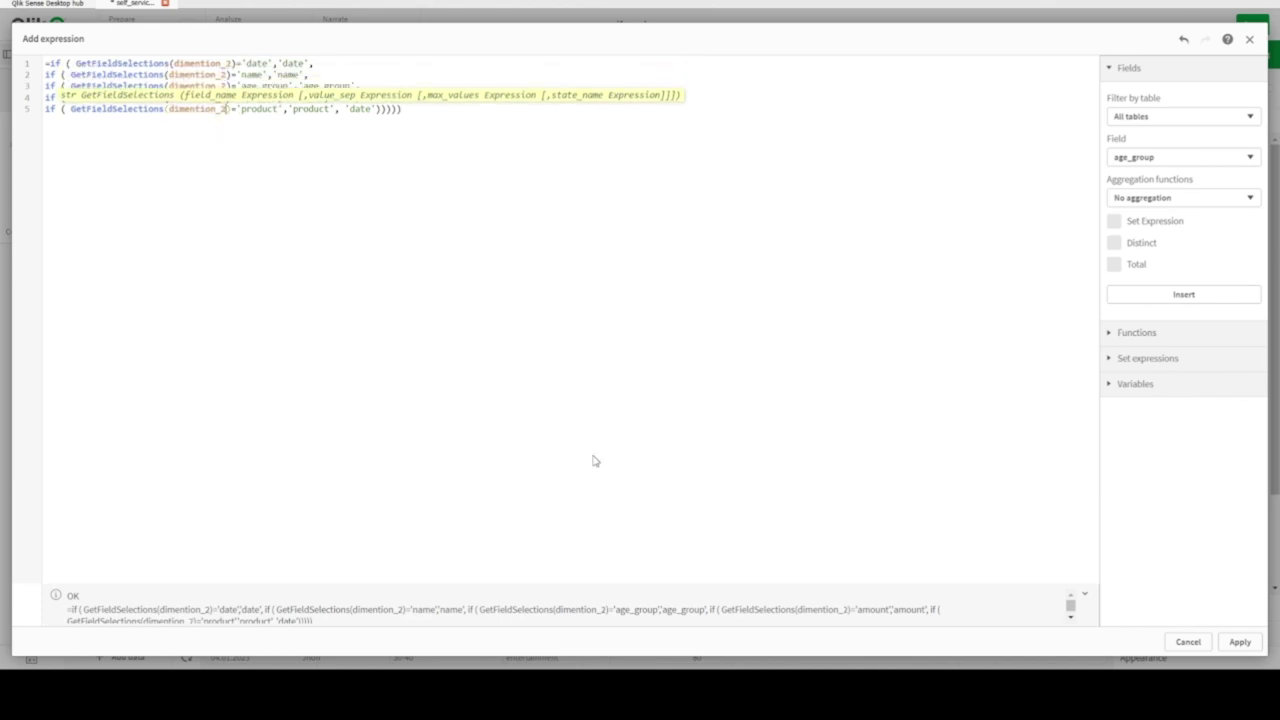
left_click(1240, 642)
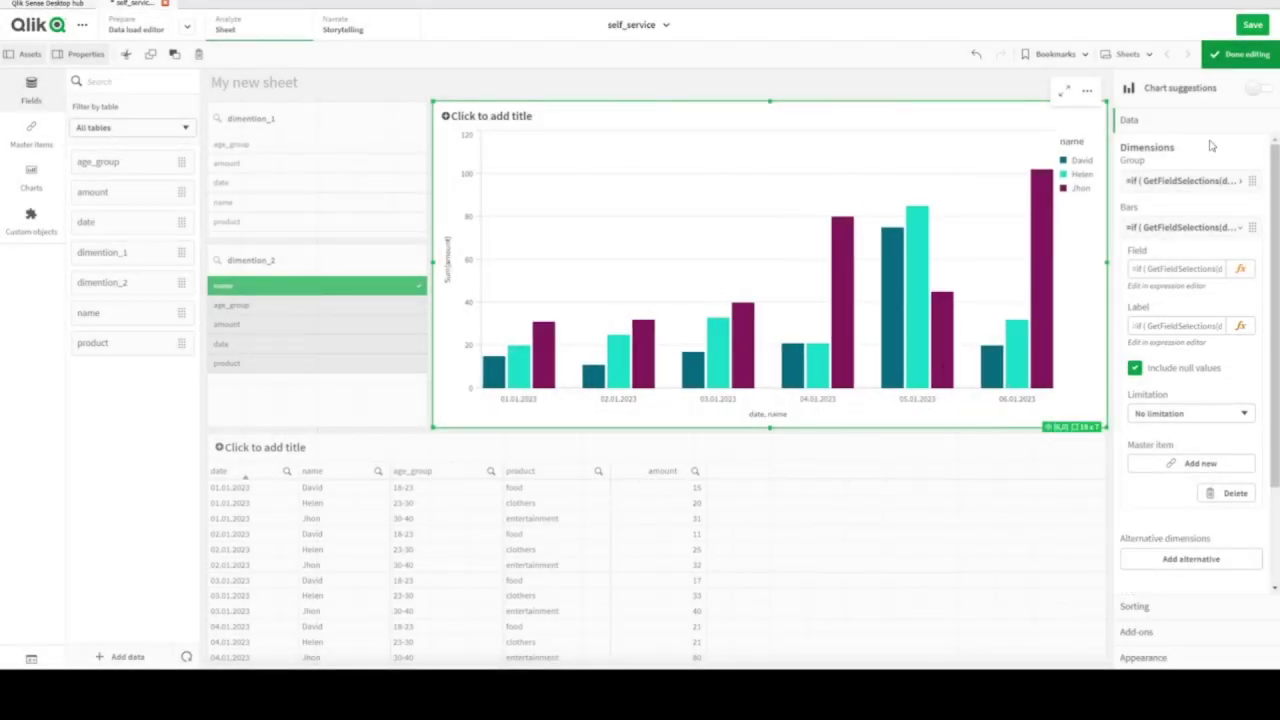
- Finish editing and test the chart labels with dimention_1 set to amount and date, and dimention_2 set to age_group
left_click(1245, 55)
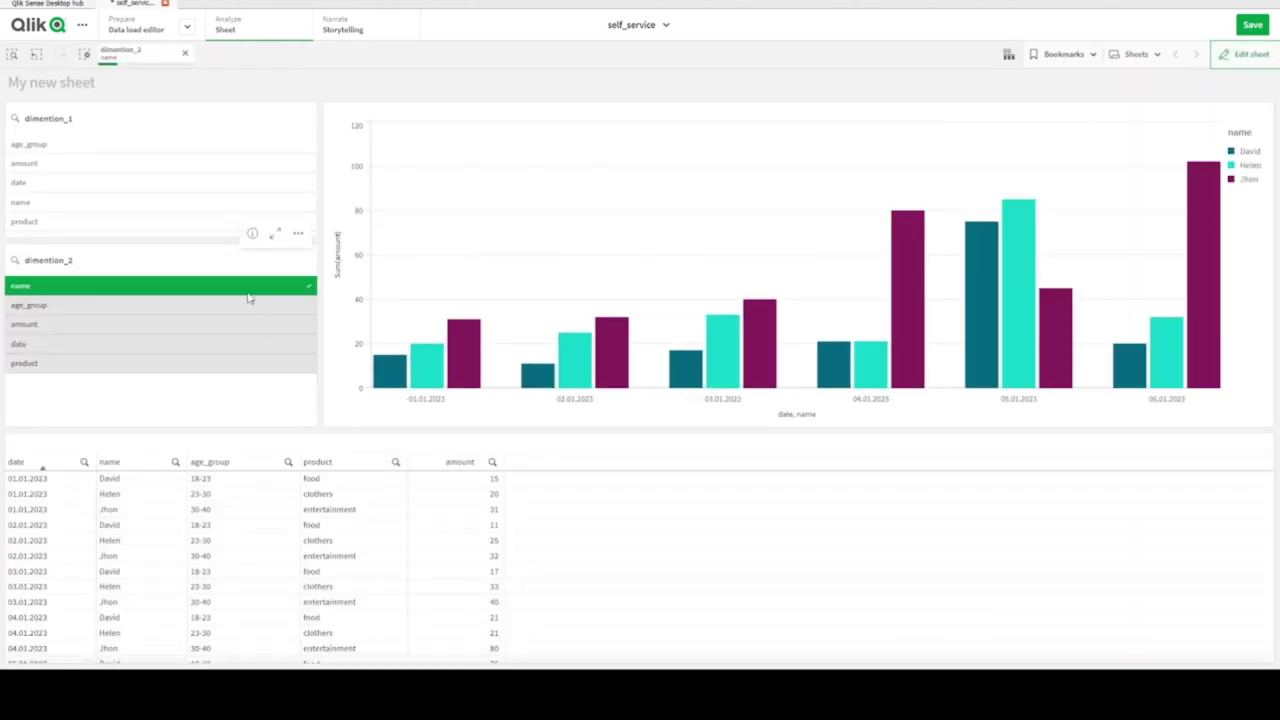
left_click(155, 202)
left_click(91, 203)
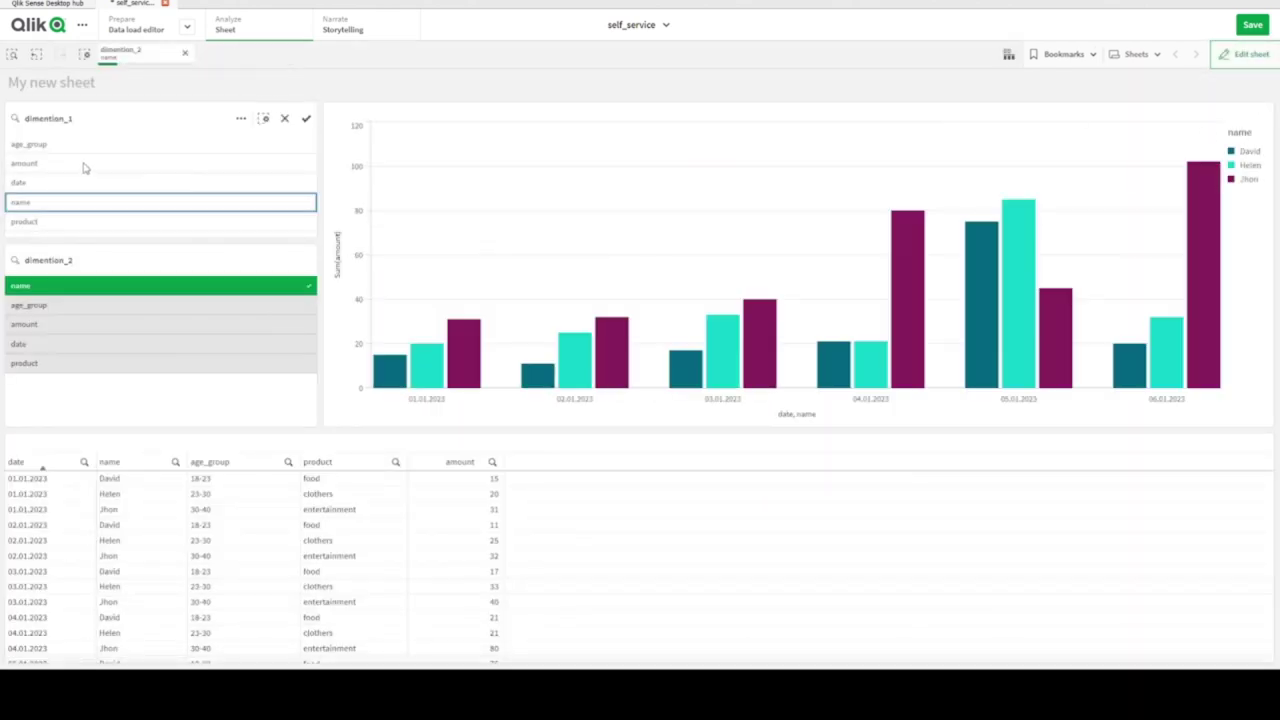
left_click(88, 163)
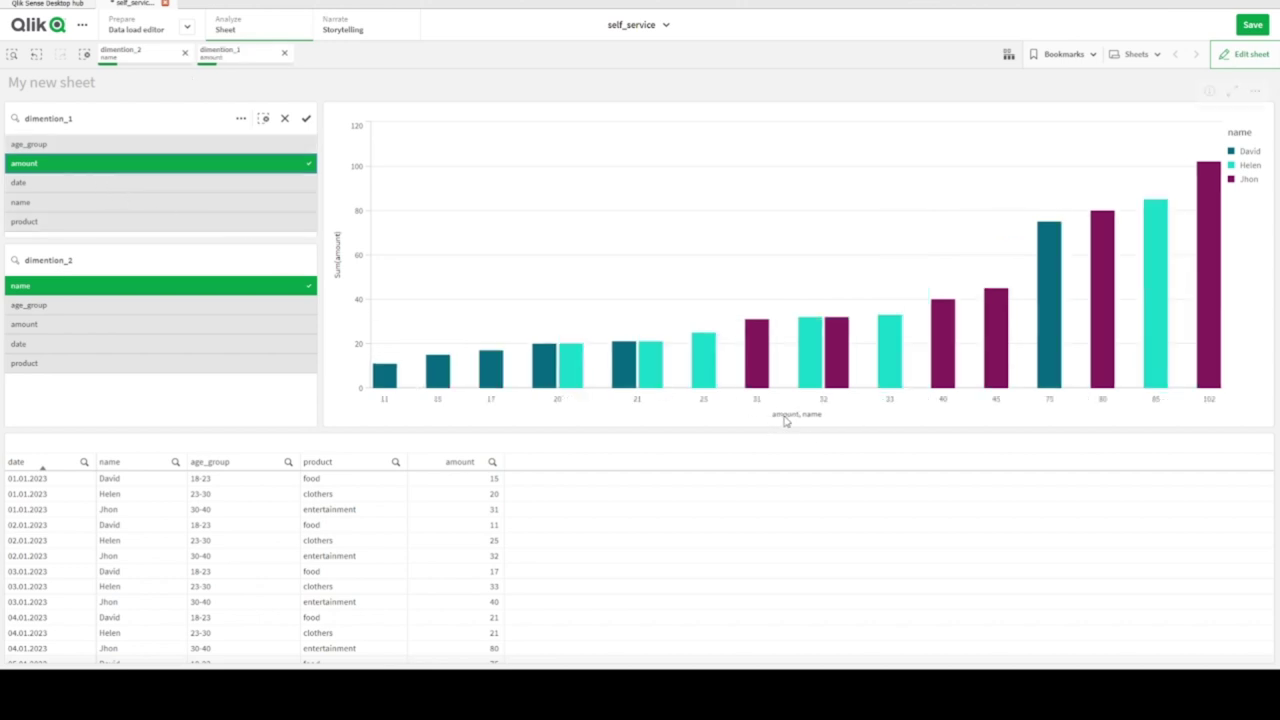
left_click(100, 166)
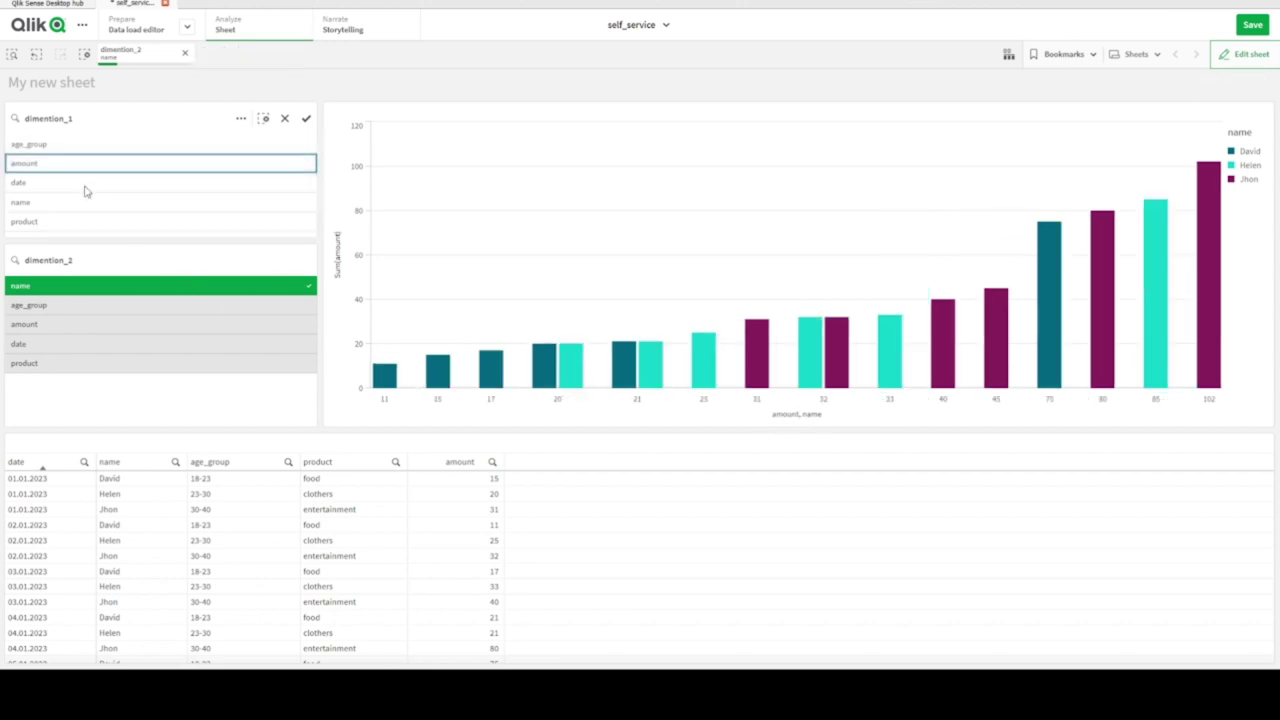
left_click(86, 184)
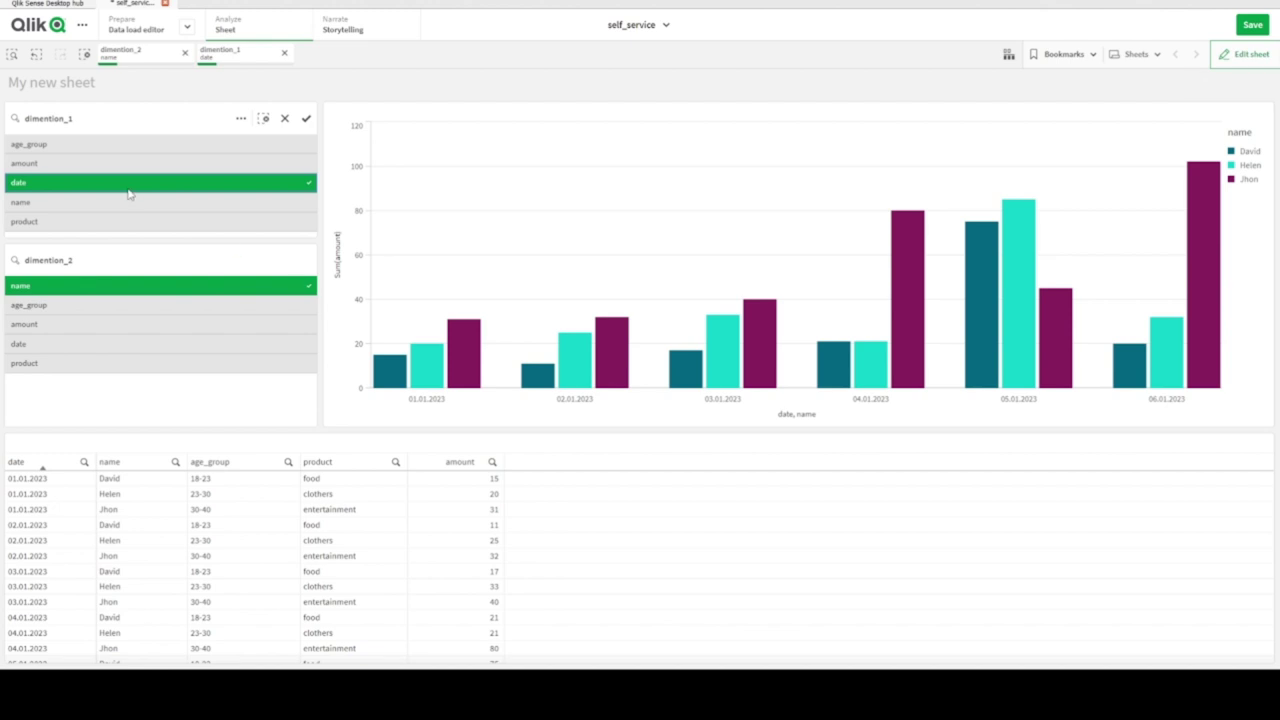
left_click(80, 287)
left_click(76, 306)
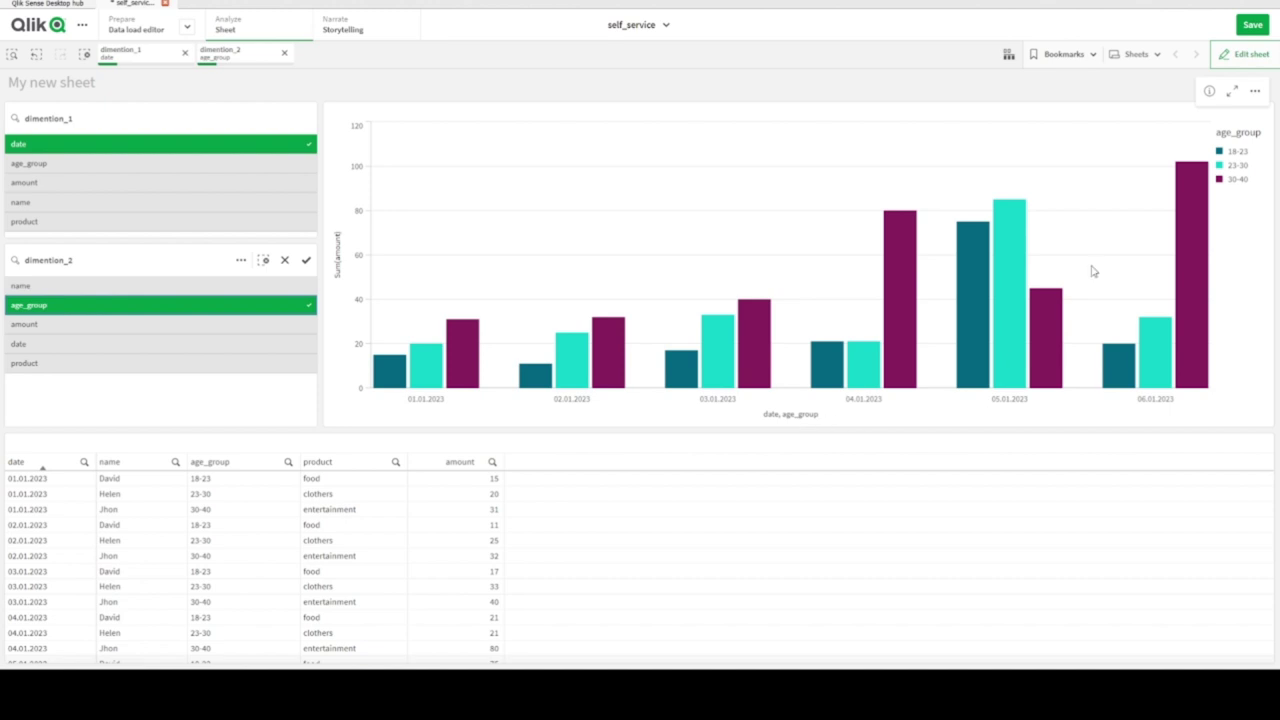
- Reopen the sheet for editing and set the bar chart's title expression to dimention_2
left_click(1240, 55)
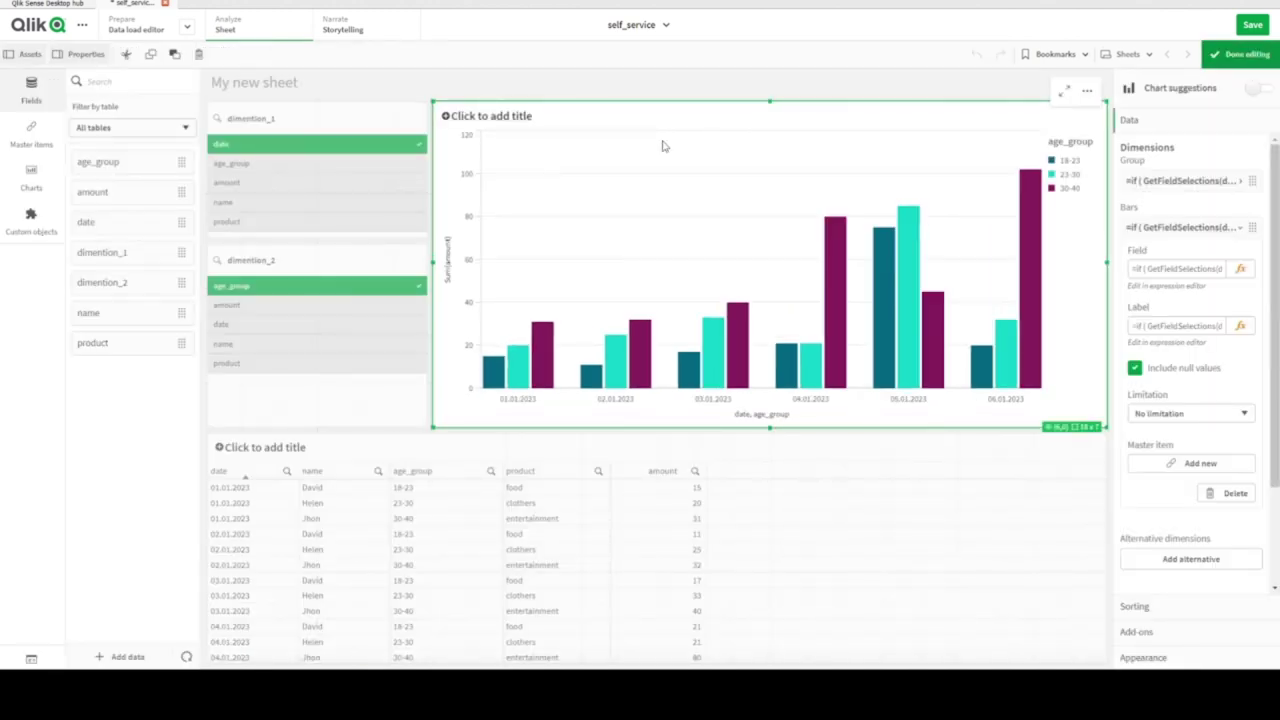
left_click(1197, 234)
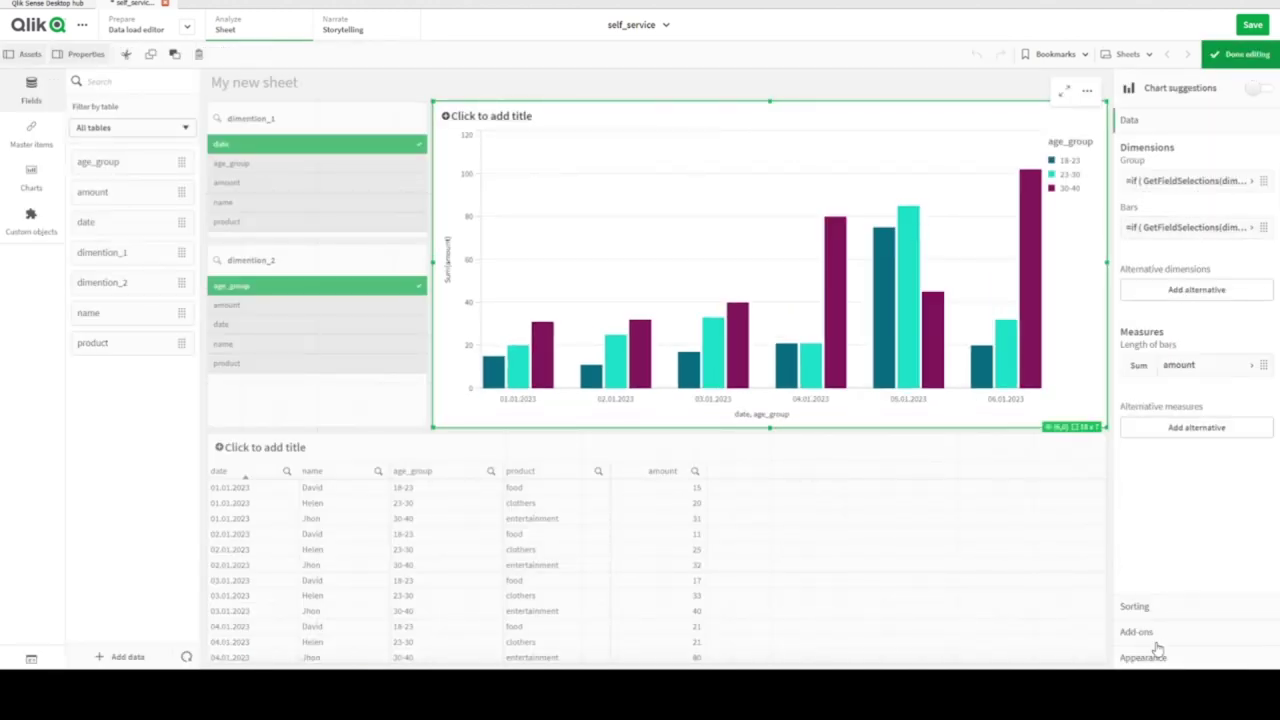
left_click(1158, 656)
left_click(1145, 222)
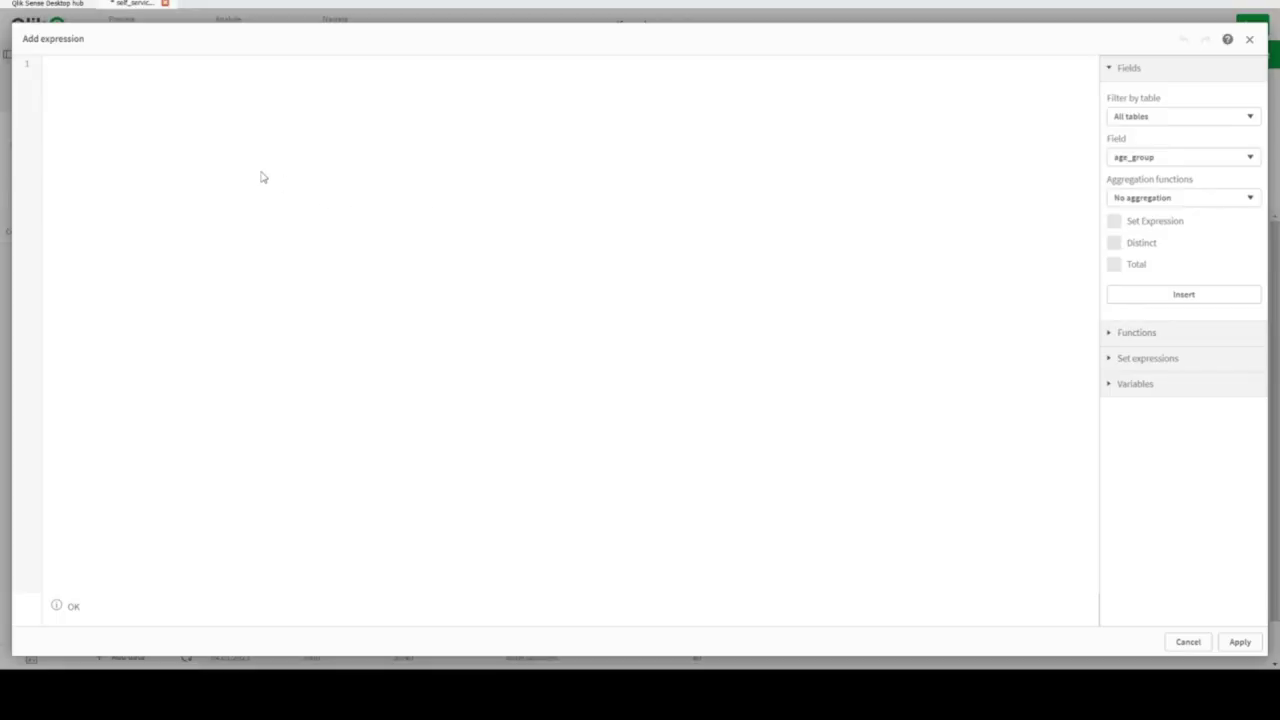
type("dimention_2")
left_click_drag(122, 66, 18, 68)
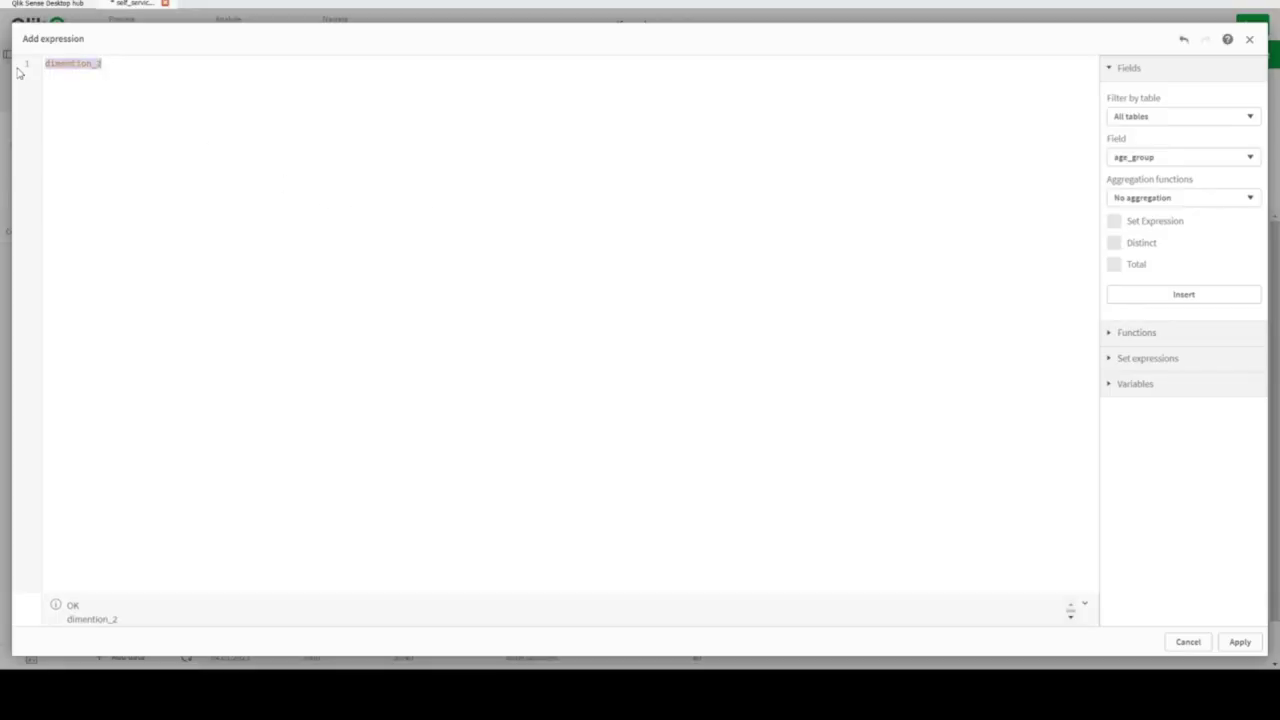
left_click(1240, 642)
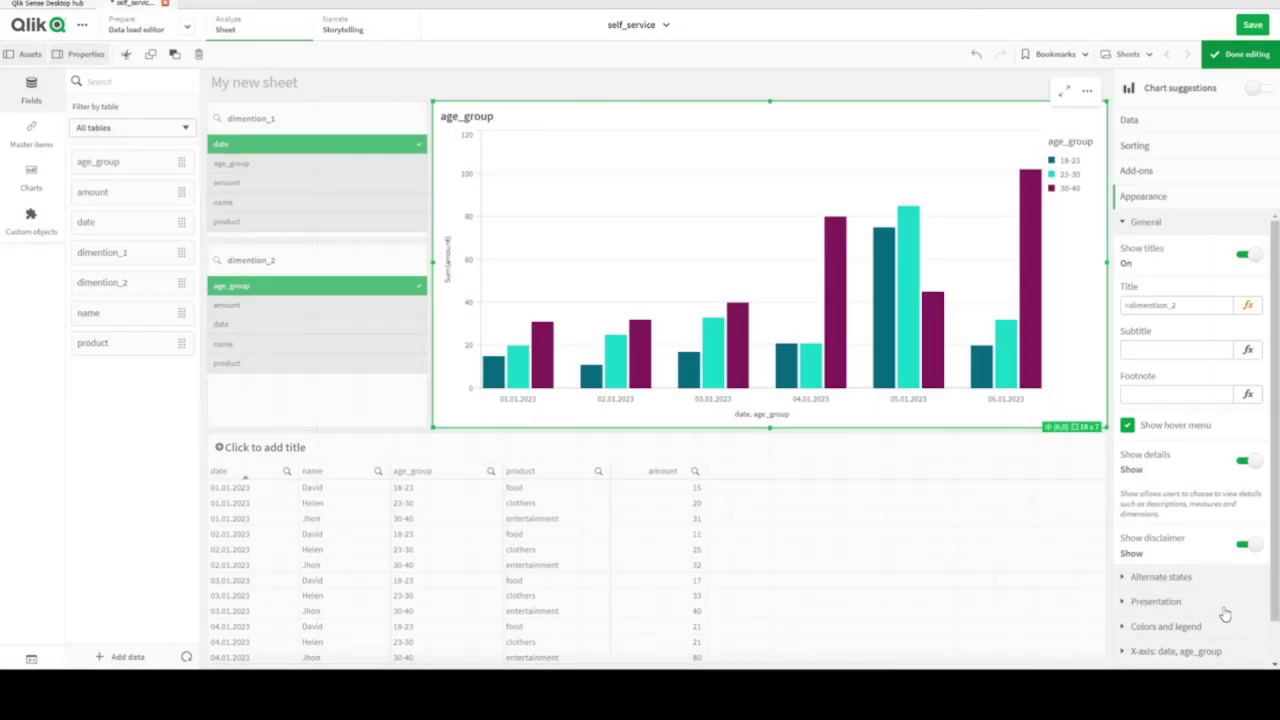
- Copy the complete label expression of the chart's group dimension
left_click(1140, 122)
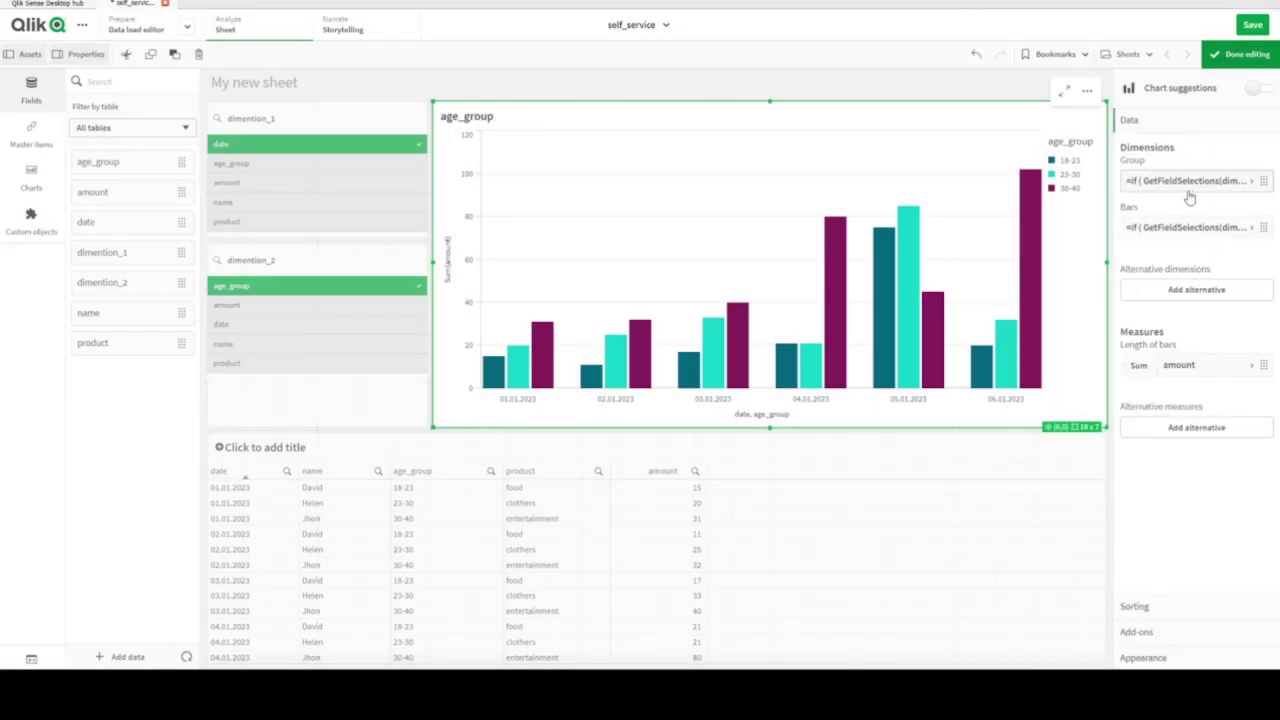
left_click(1231, 184)
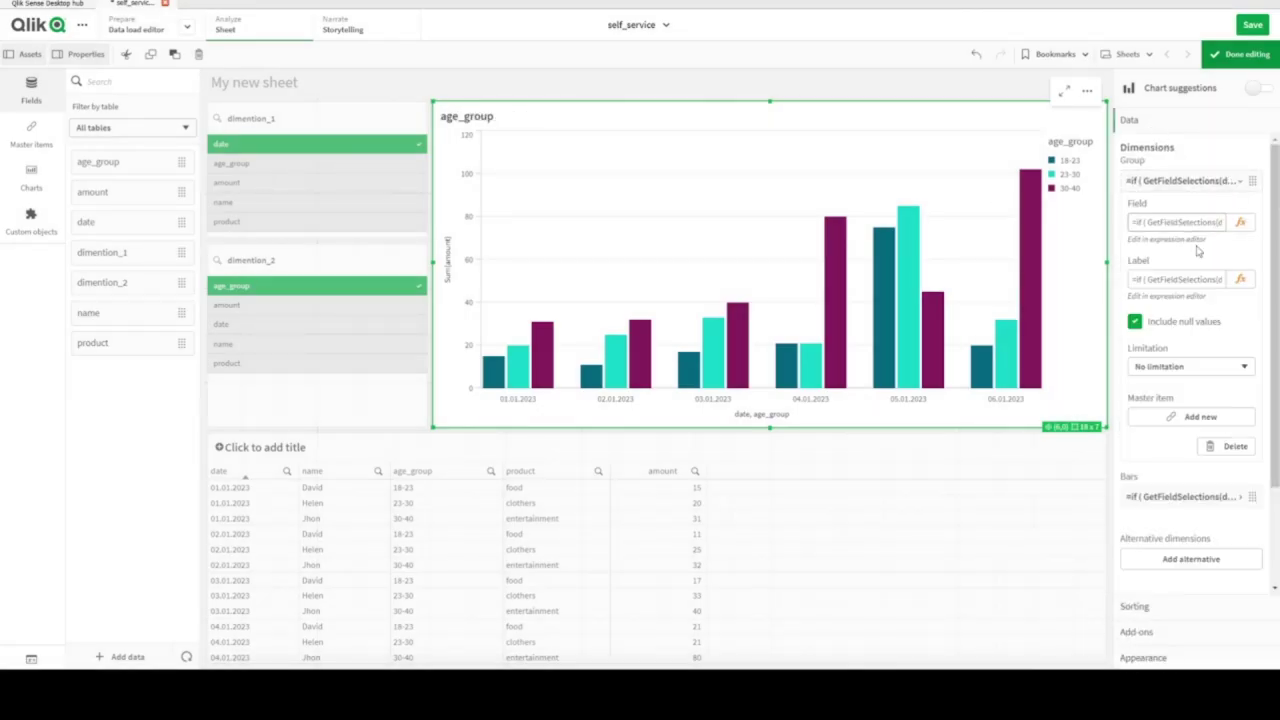
left_click(1250, 286)
left_click_drag(416, 110, 45, 63)
key("ctrl+c")
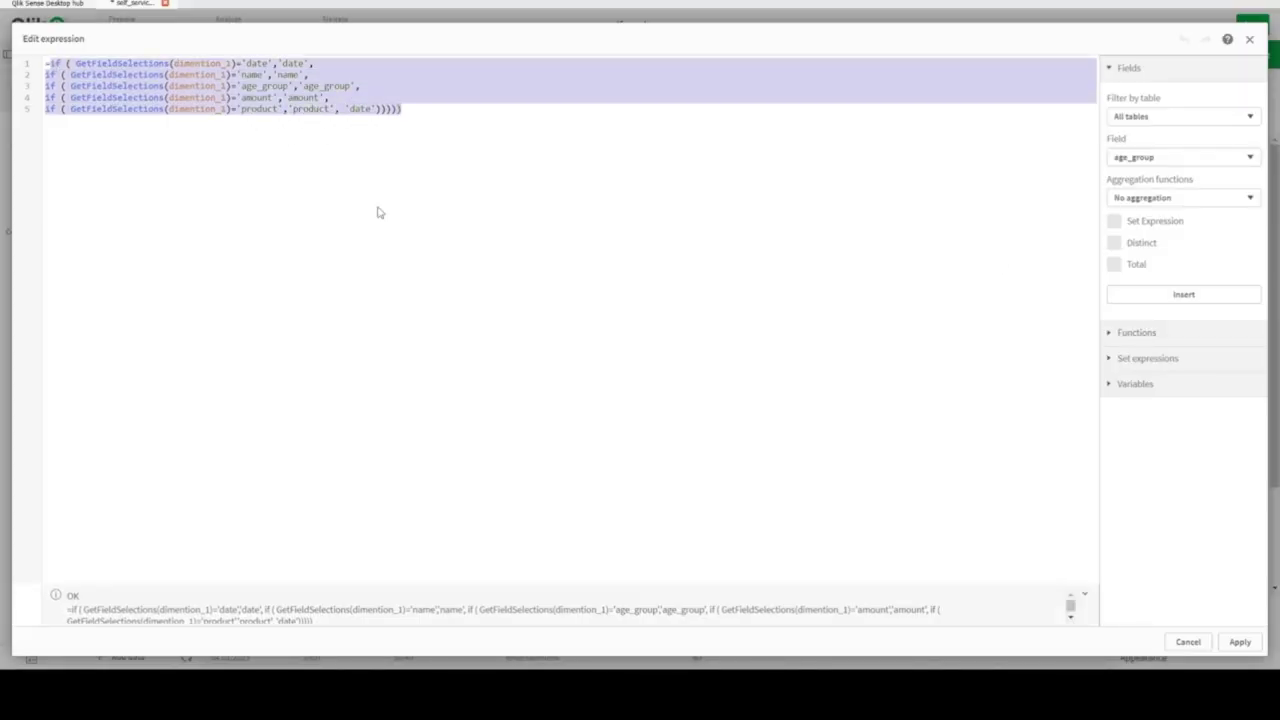
left_click(1232, 644)
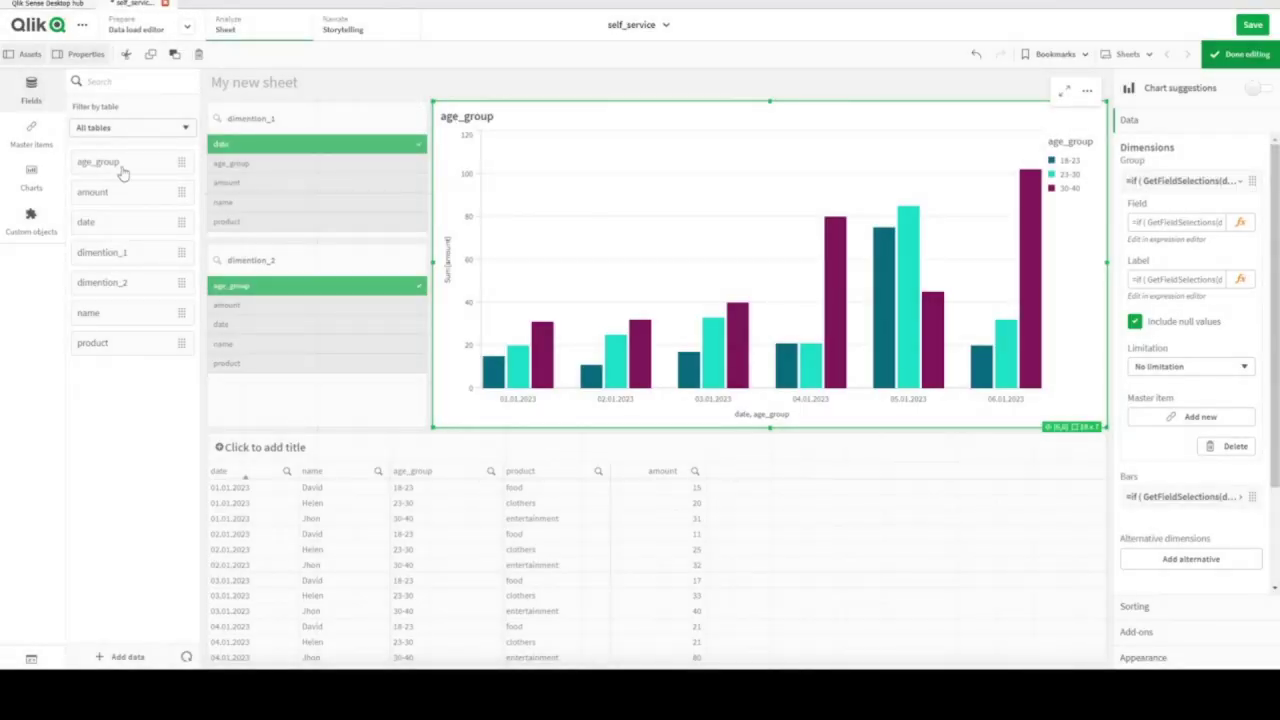
- Replace dimention_2 in the bar chart's title expression with the copied dimention_1 GetFieldSelections label expression
scroll(1163, 621, "down", 2)
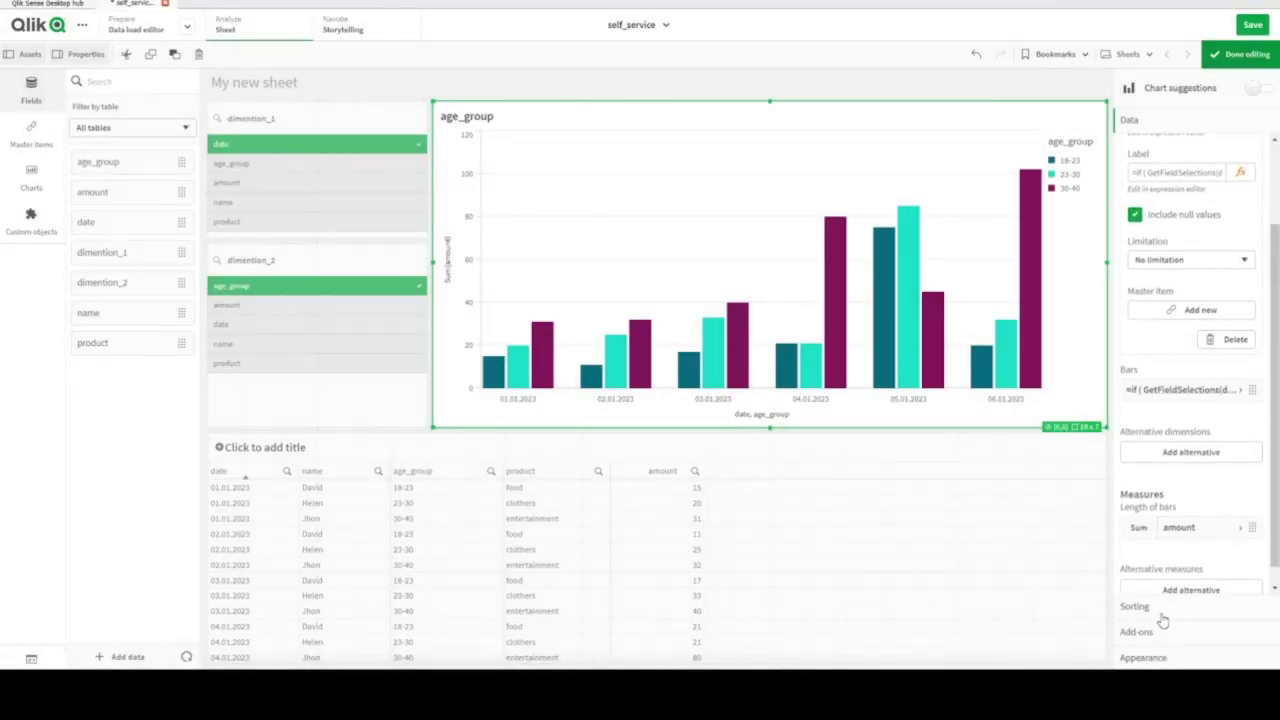
left_click(1158, 659)
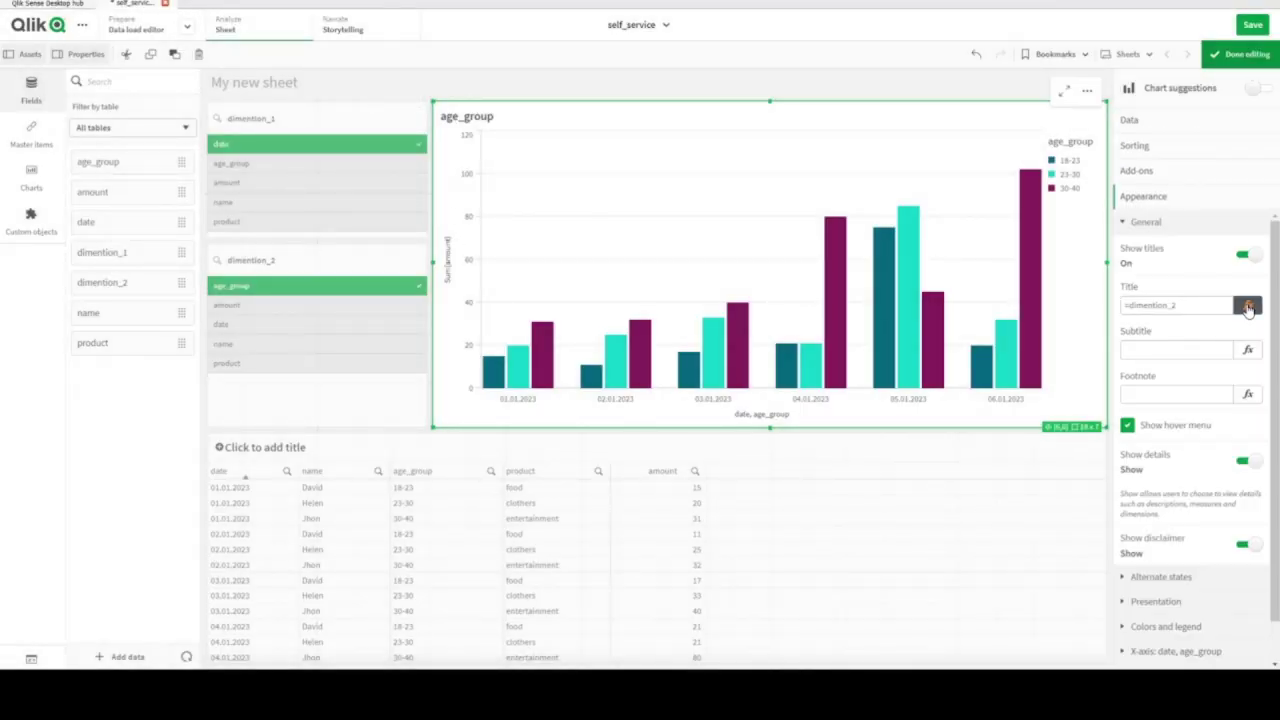
left_click(1248, 306)
left_click_drag(52, 64, 126, 63)
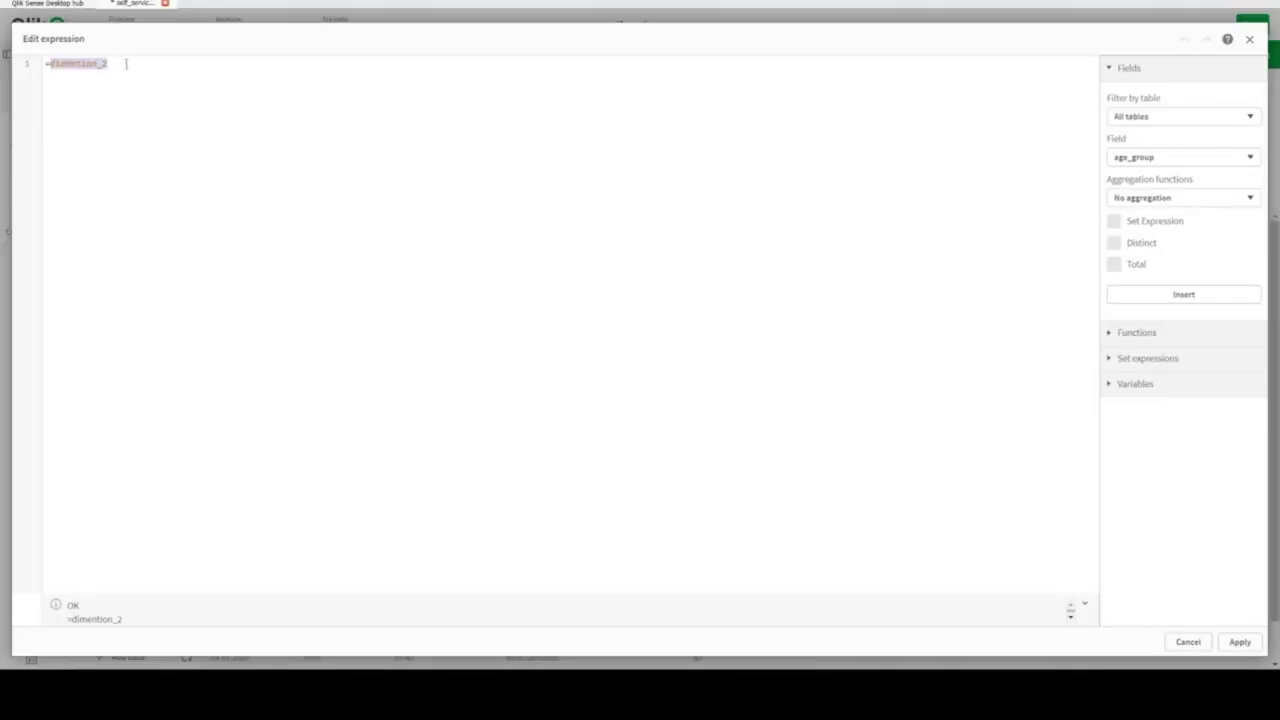
key("ctrl+v")
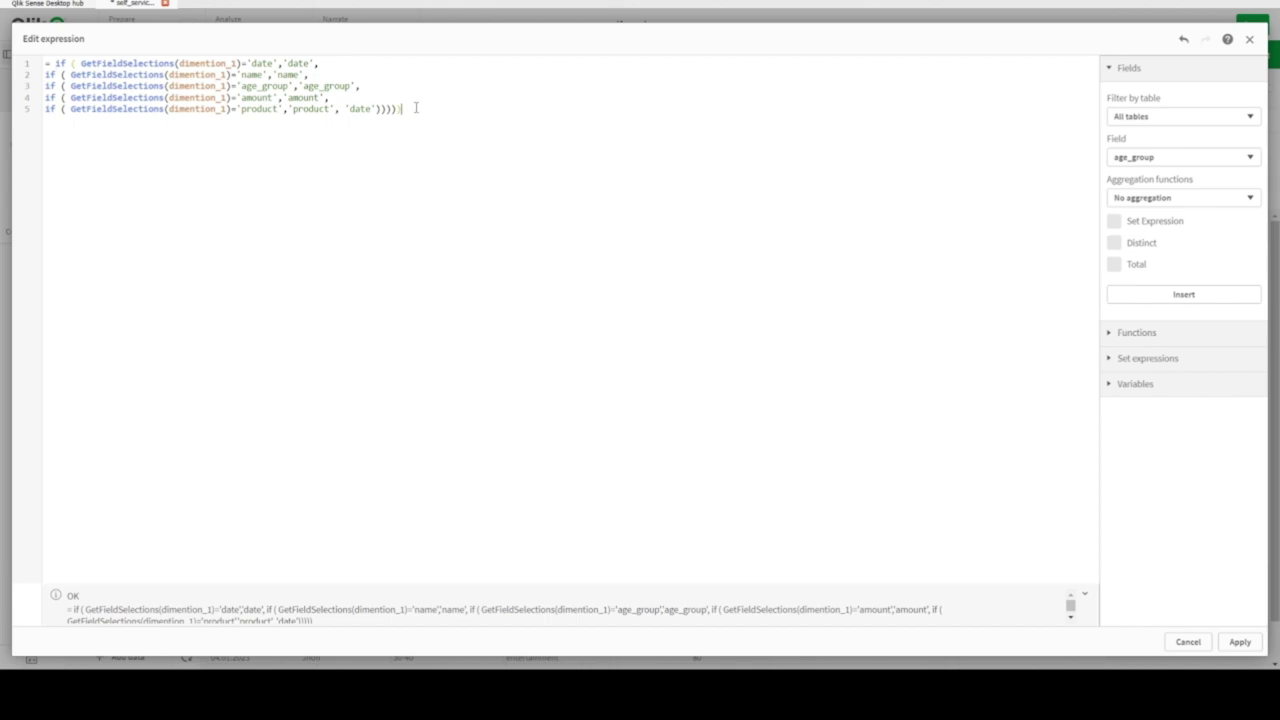
- Append & ' calculation over ' to the end of the title expression
type("ca")
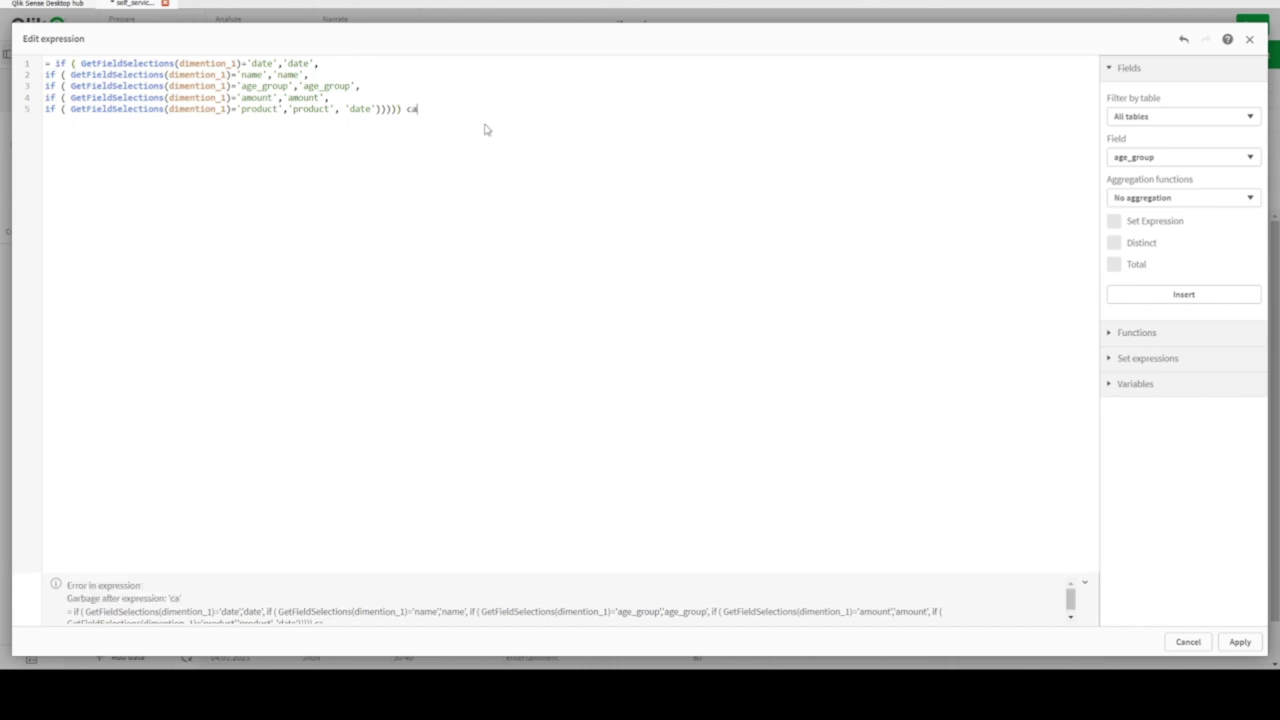
key("BackSpace")
key("BackSpace")
type("& ")
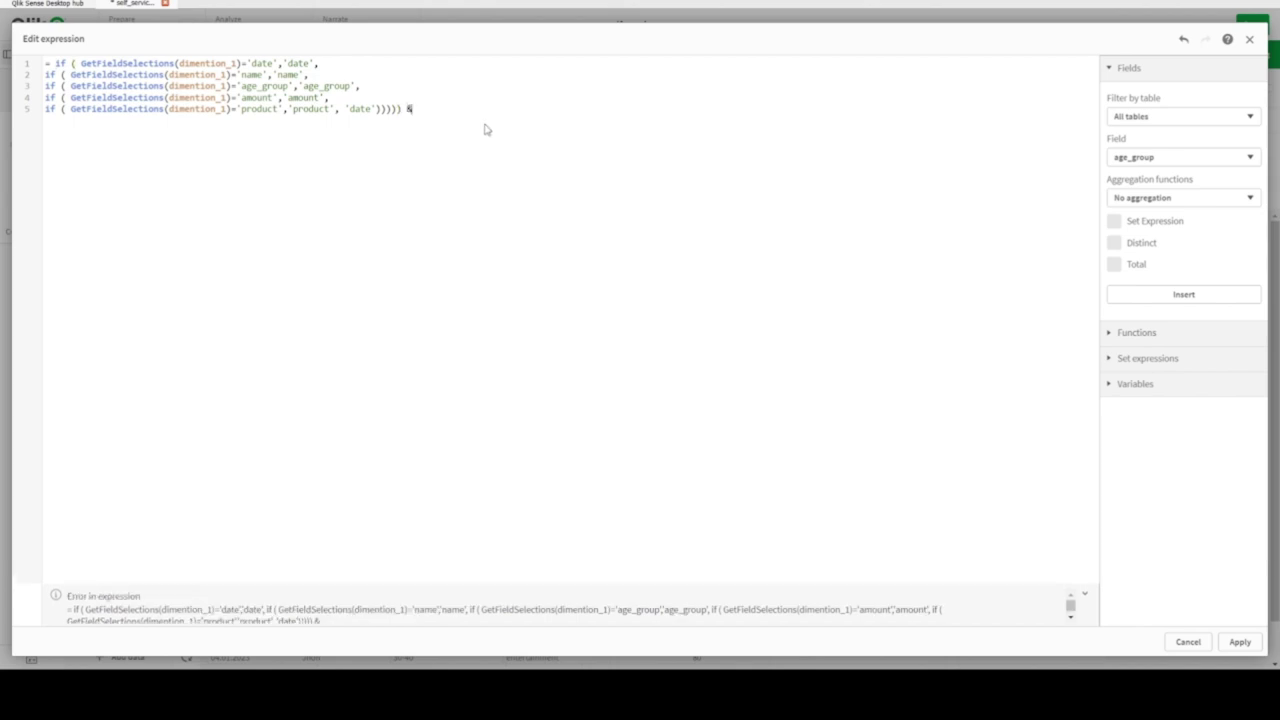
type("'' calculation ")
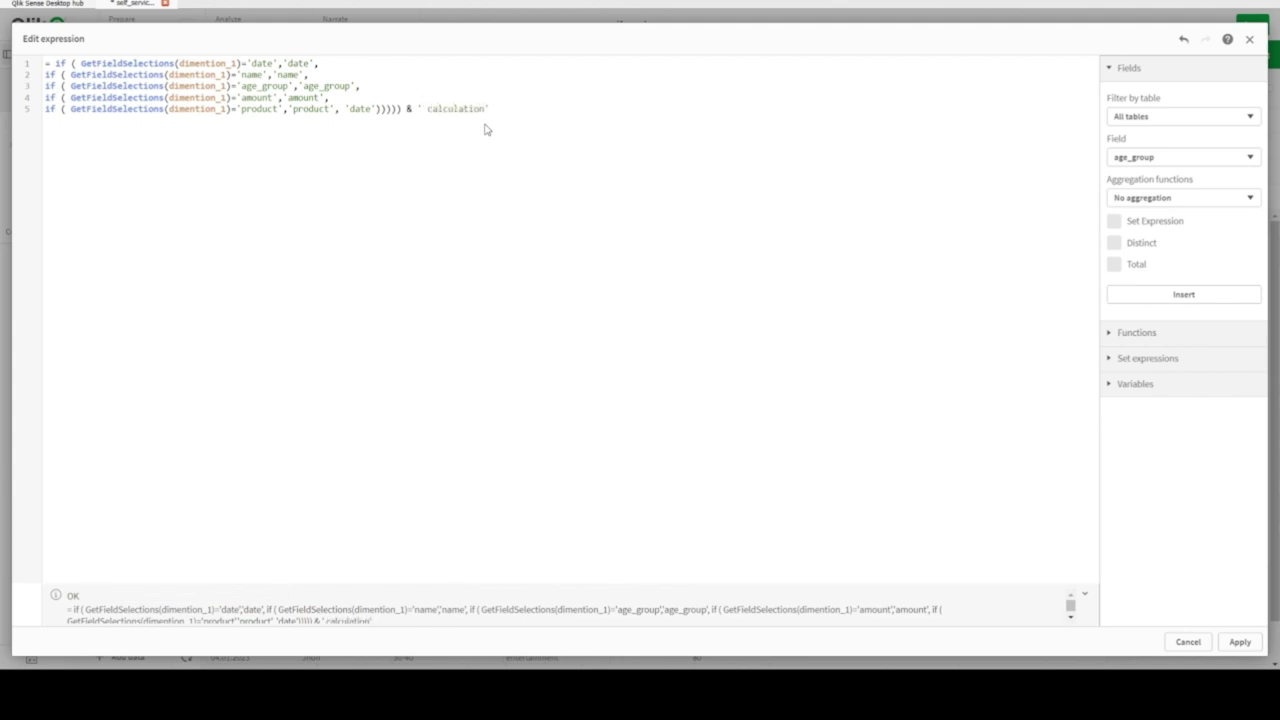
type("over")
- Duplicate the five-clause if expression after ' calculation over ' and join it with an & operator
left_click_drag(404, 110, 56, 64)
key("ctrl+c")
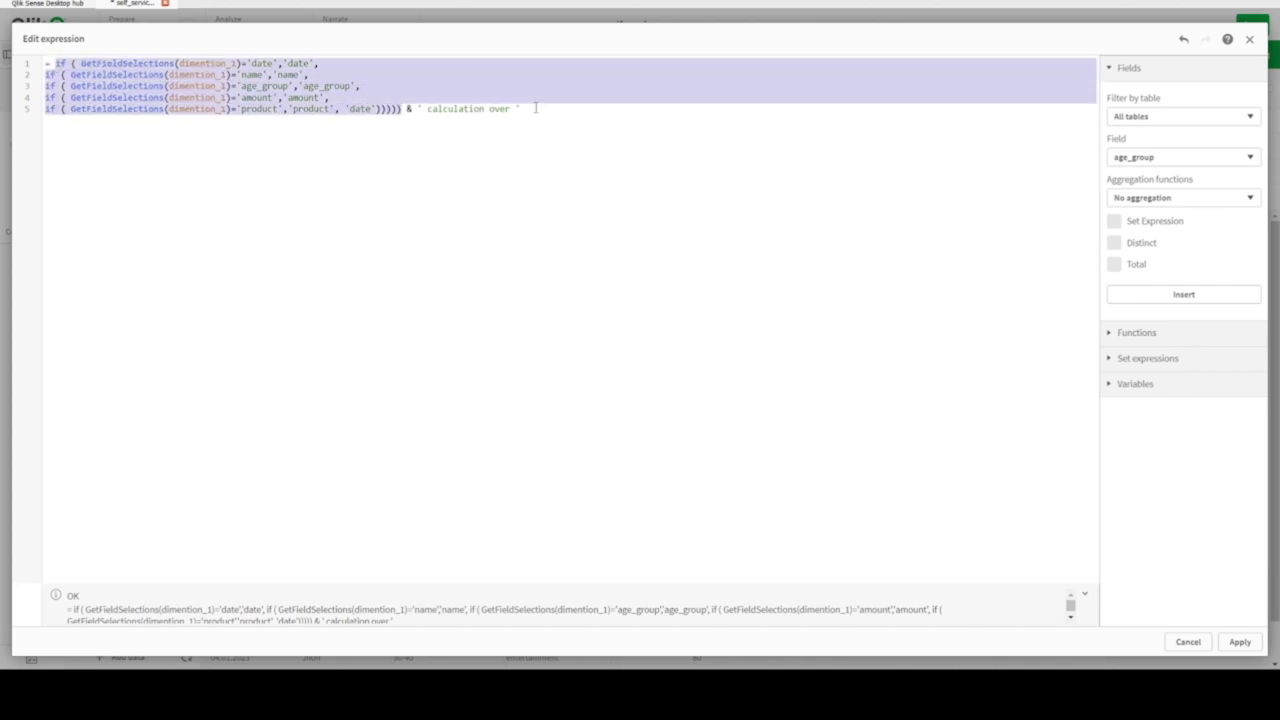
left_click(540, 110)
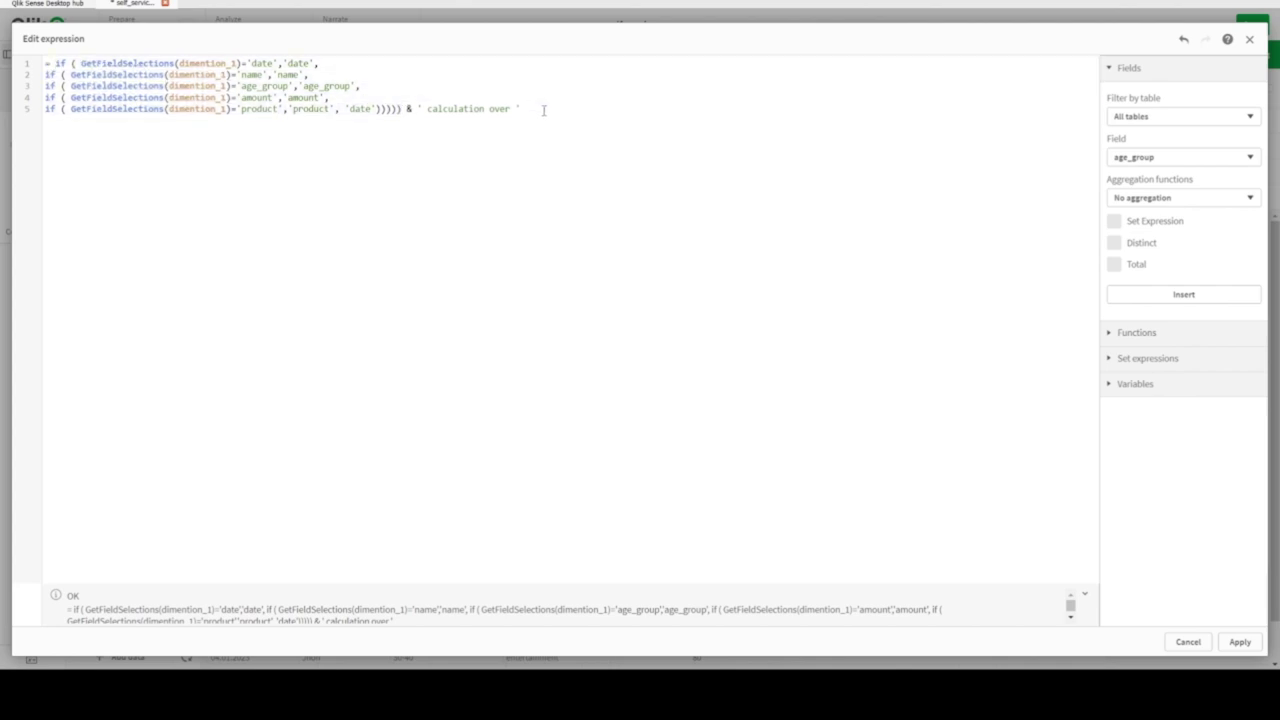
key("ctrl+v")
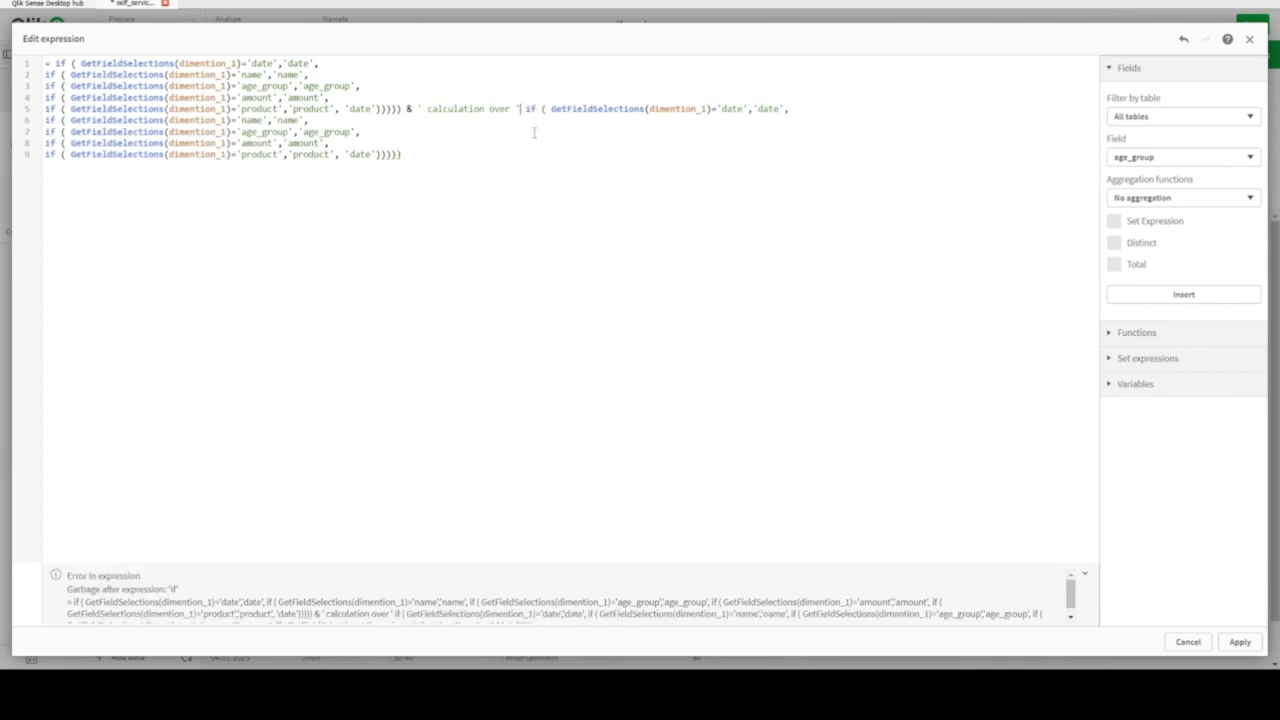
type("&")
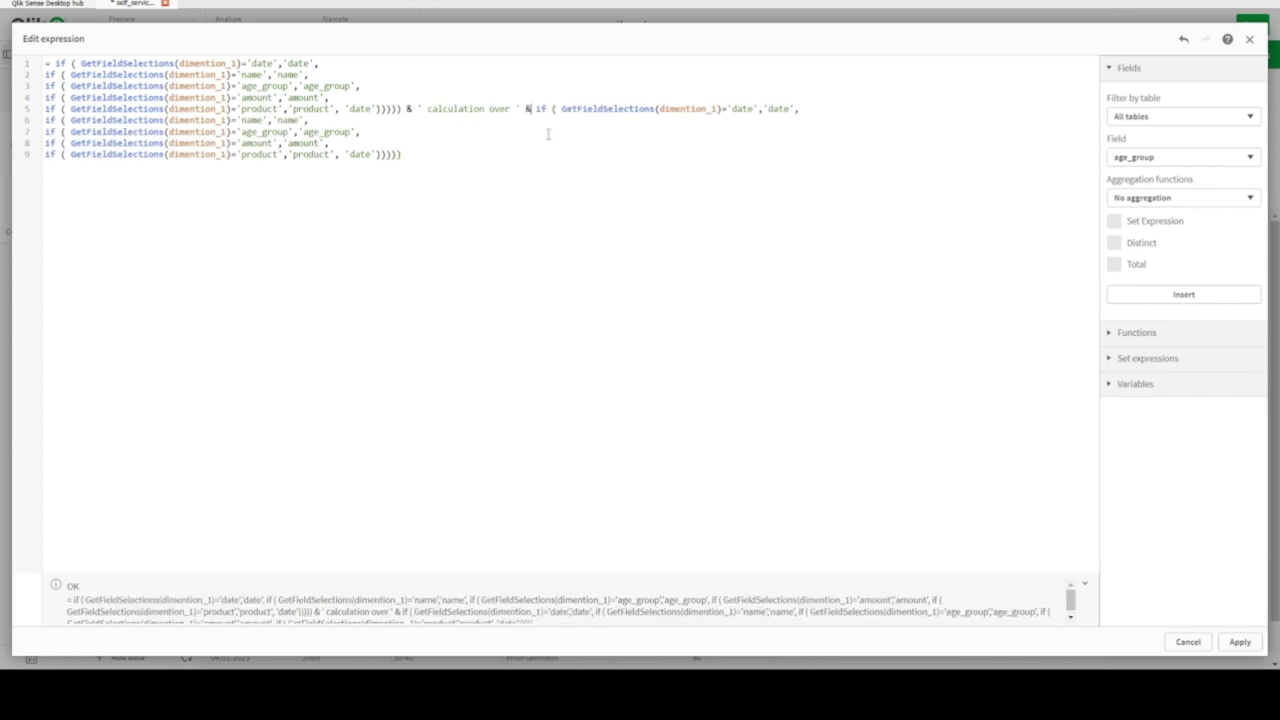
- Replace dimention_1 with dimention_2 in all five GetFieldSelections clauses of the second if expression in the title
left_click(717, 108)
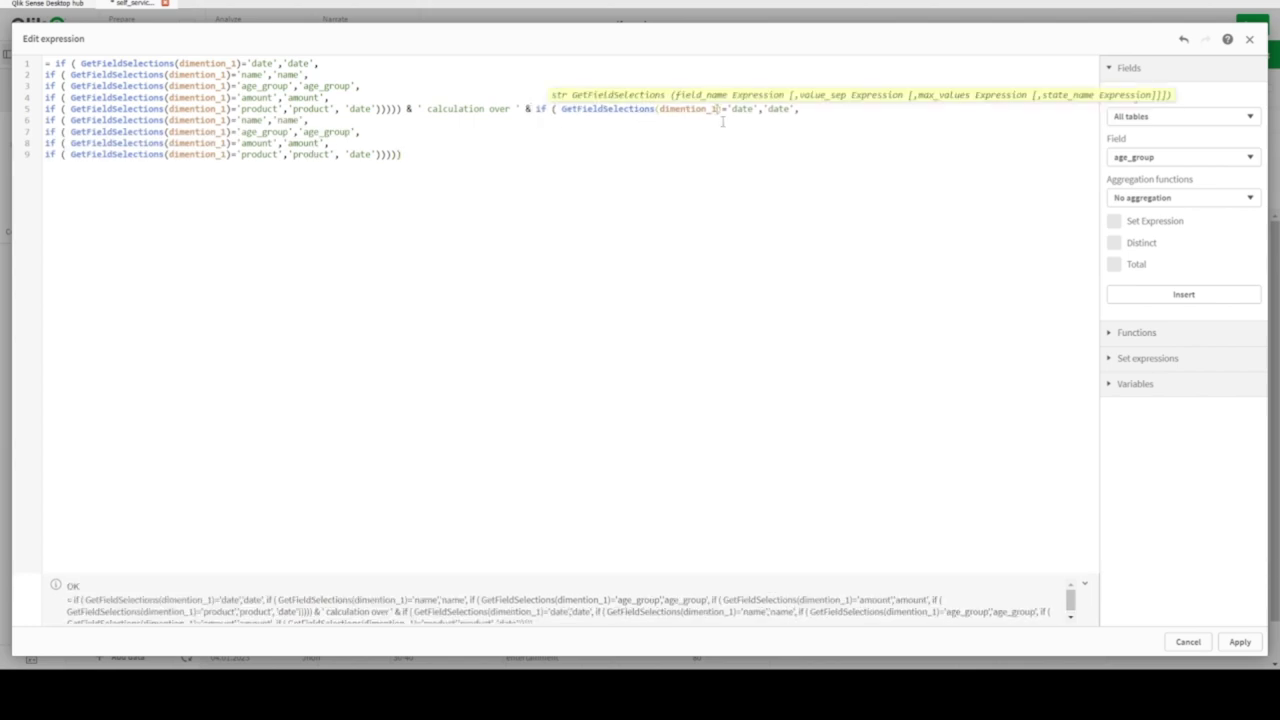
key("BackSpace")
type("2")
double_click(696, 110)
key("ctrl+c")
double_click(204, 120)
key("ctrl+v")
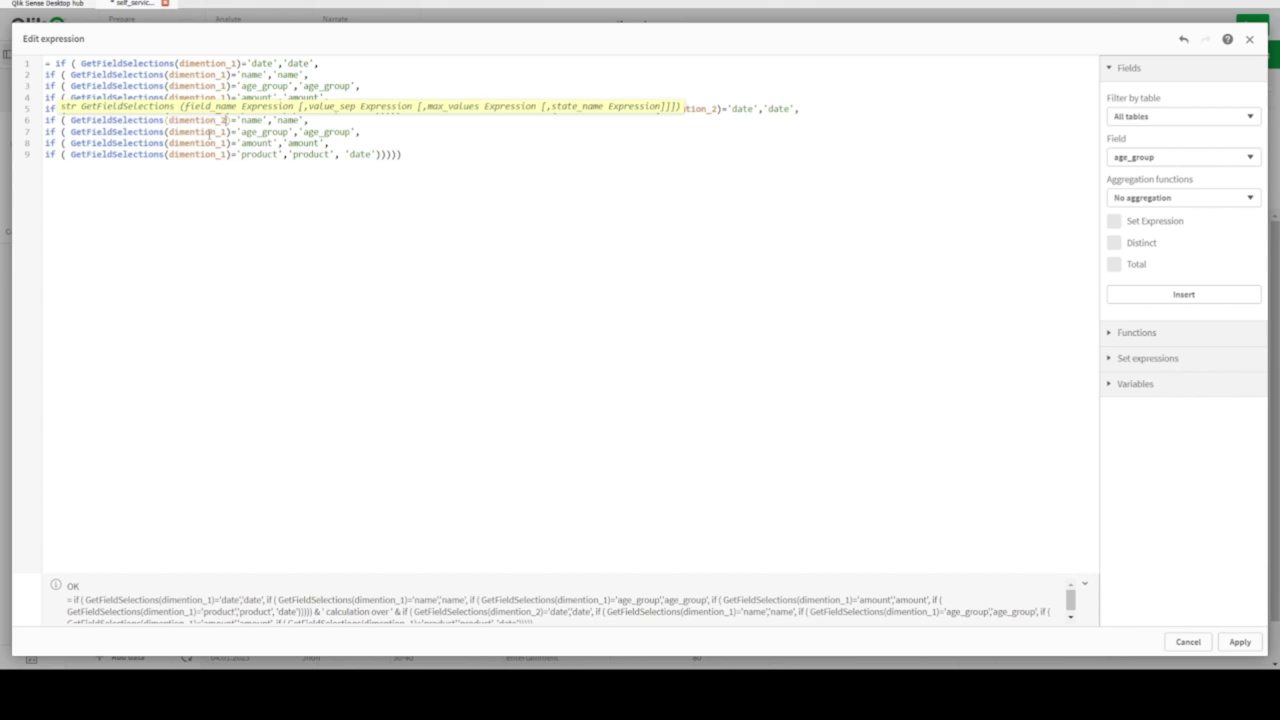
double_click(204, 143)
key("ctrl+v")
double_click(210, 155)
key("ctrl+v")
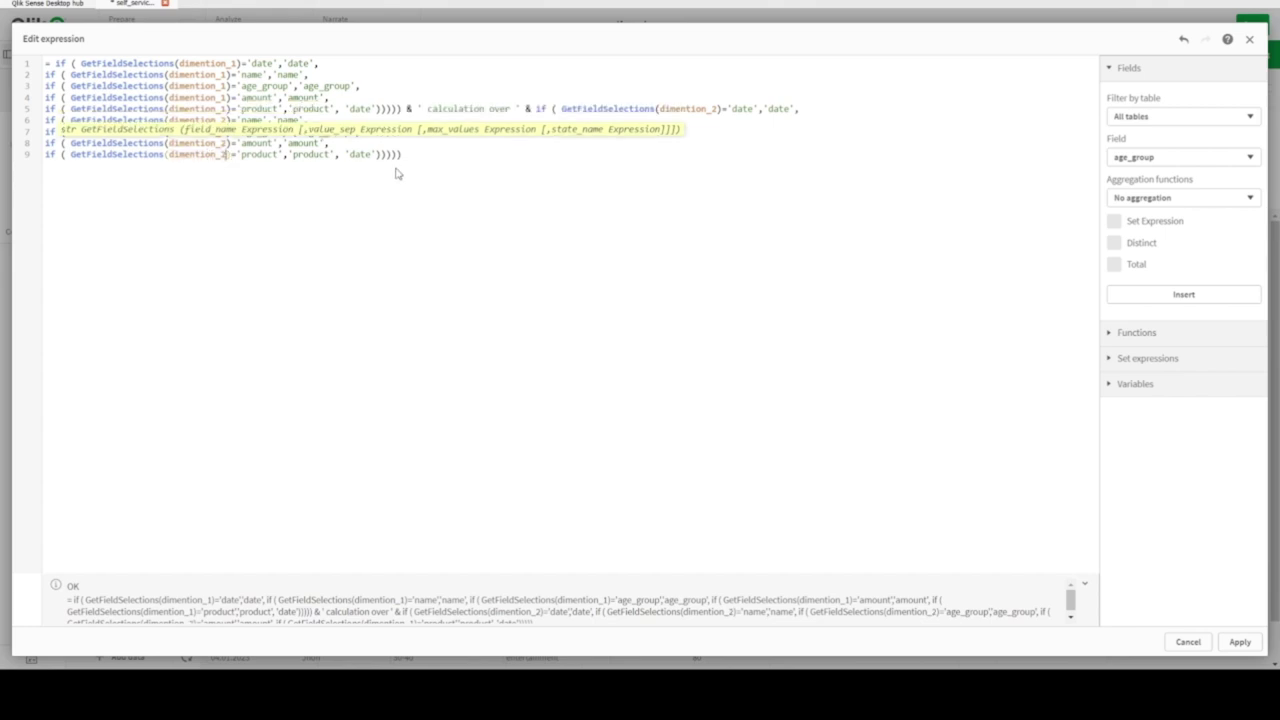
- Append & 'dimention' to the end of the title expression and apply it
left_click(428, 157)
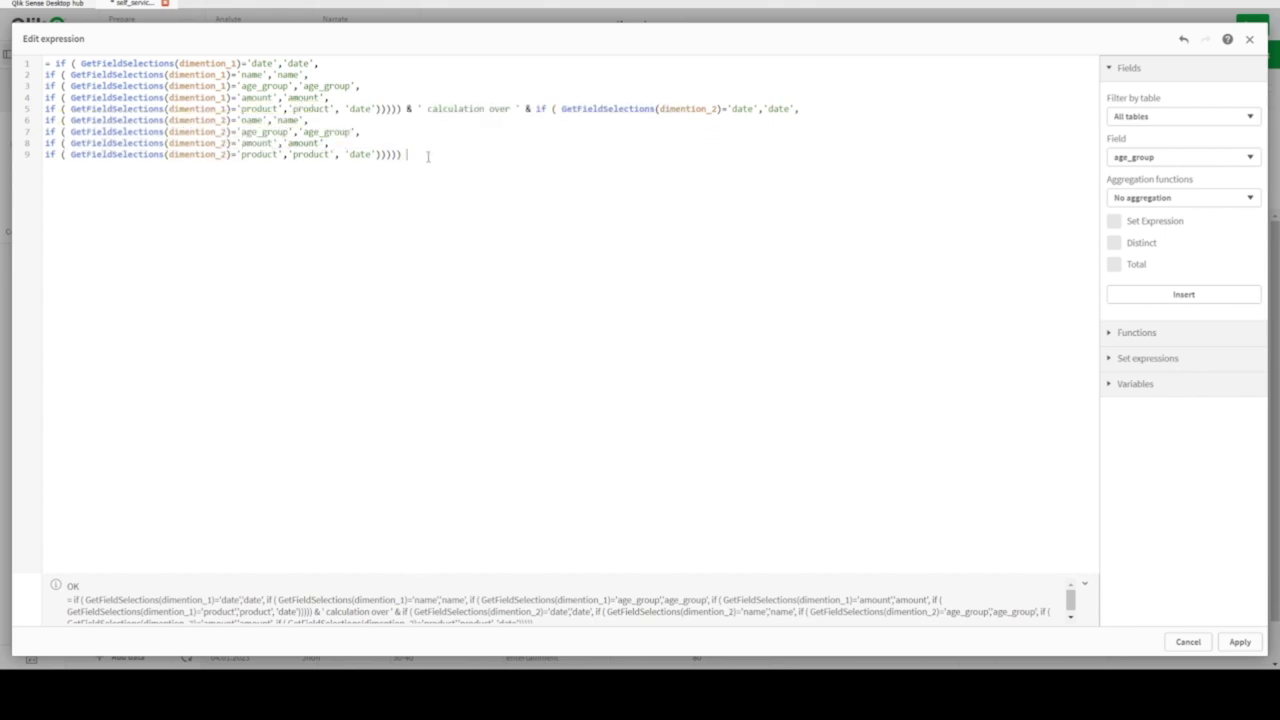
type("& dimention")
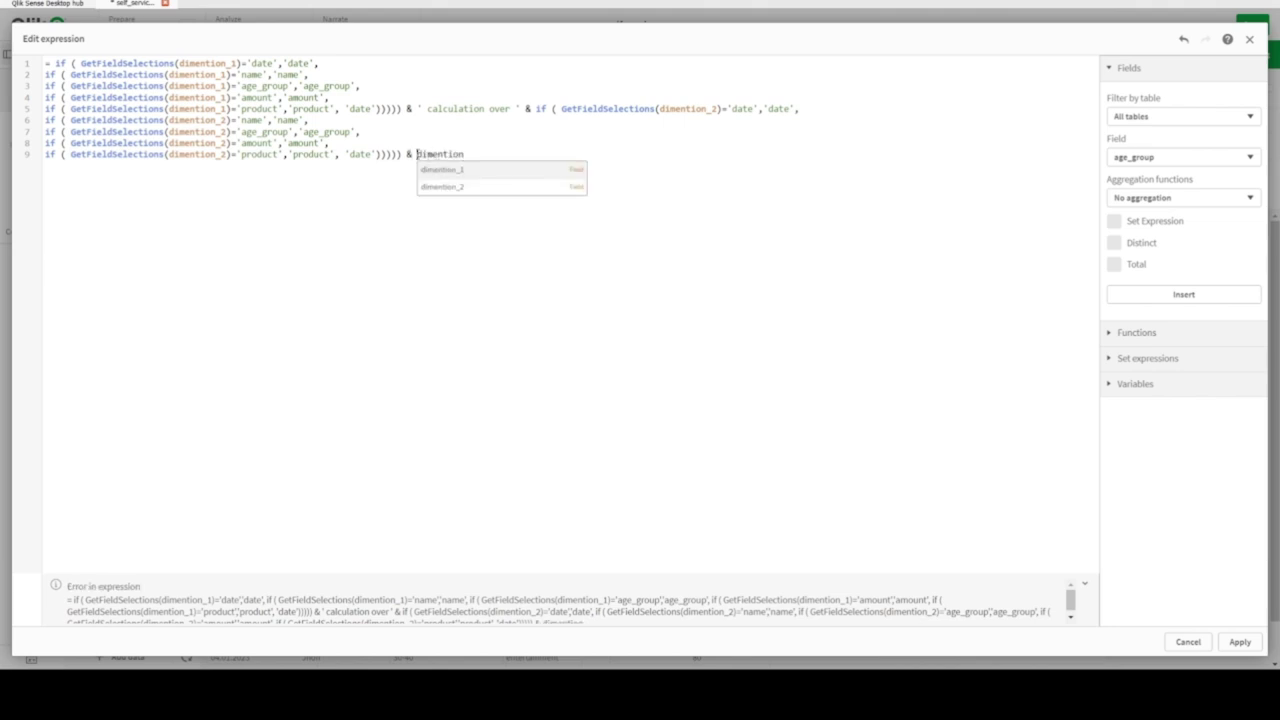
left_click(417, 154)
type("'")
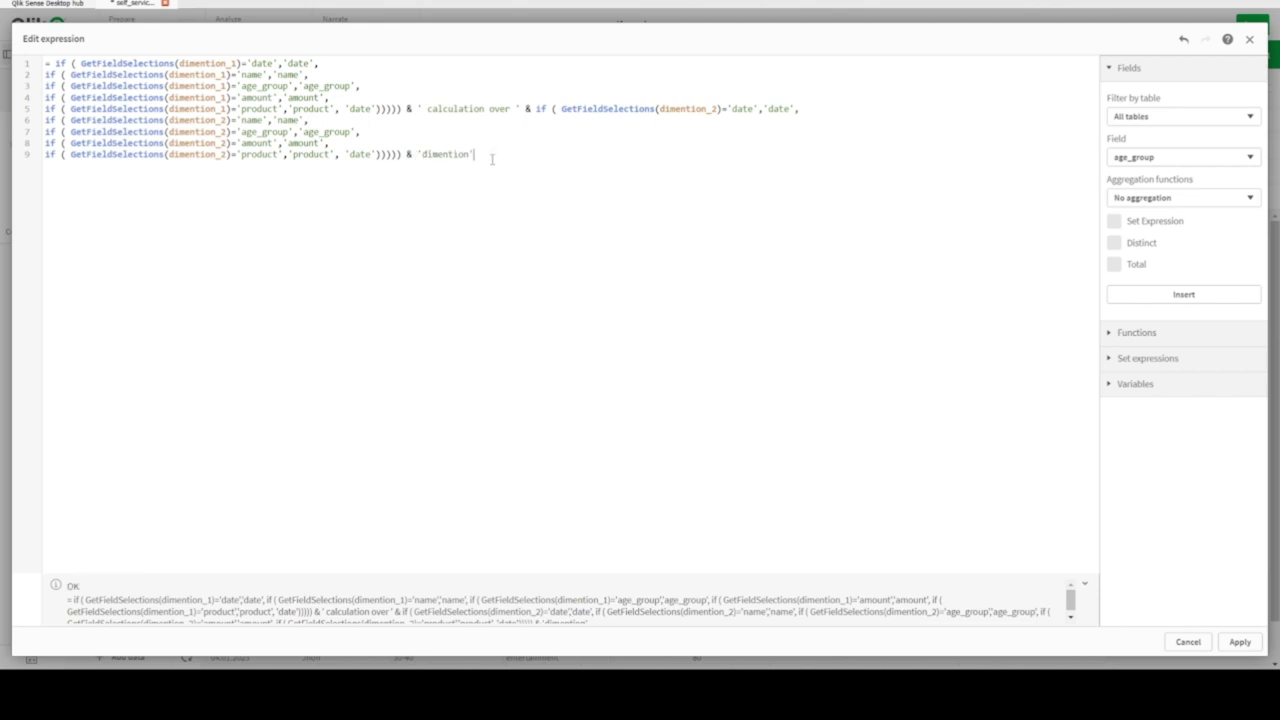
left_click(1238, 642)
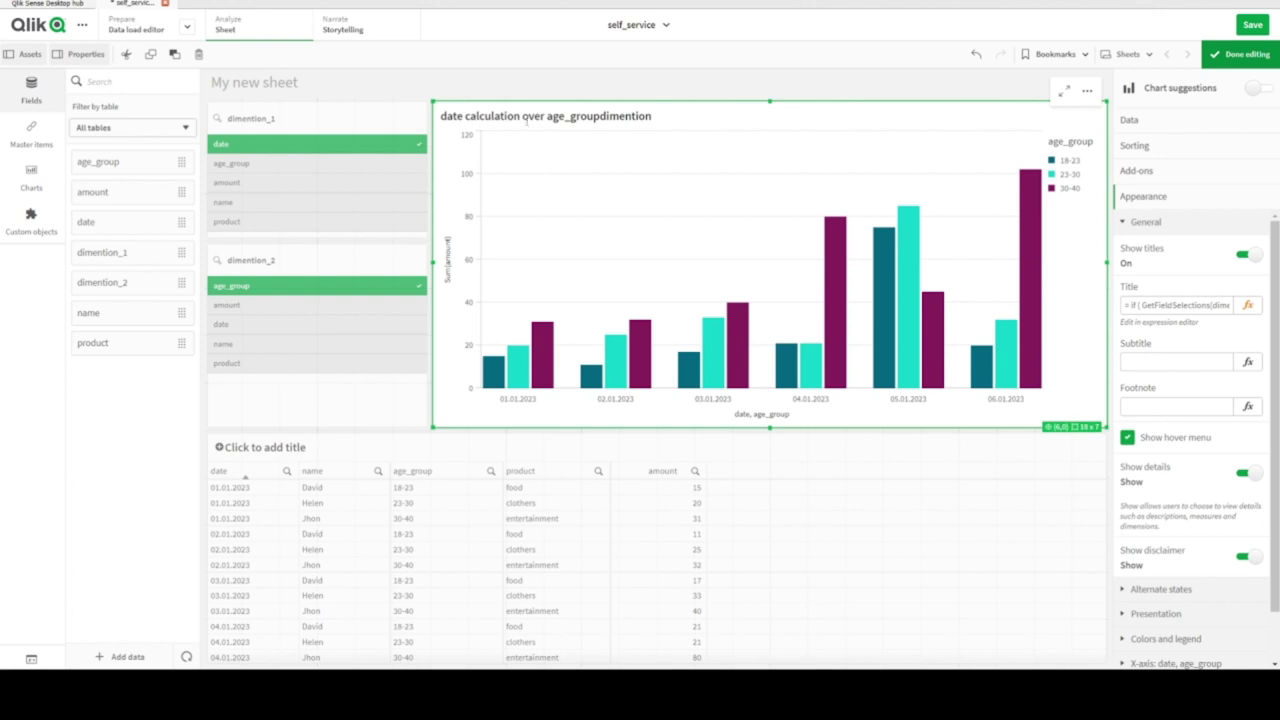
- Remove the trailing & 'dimention' from the chart's title expression and apply the change
left_click(1246, 305)
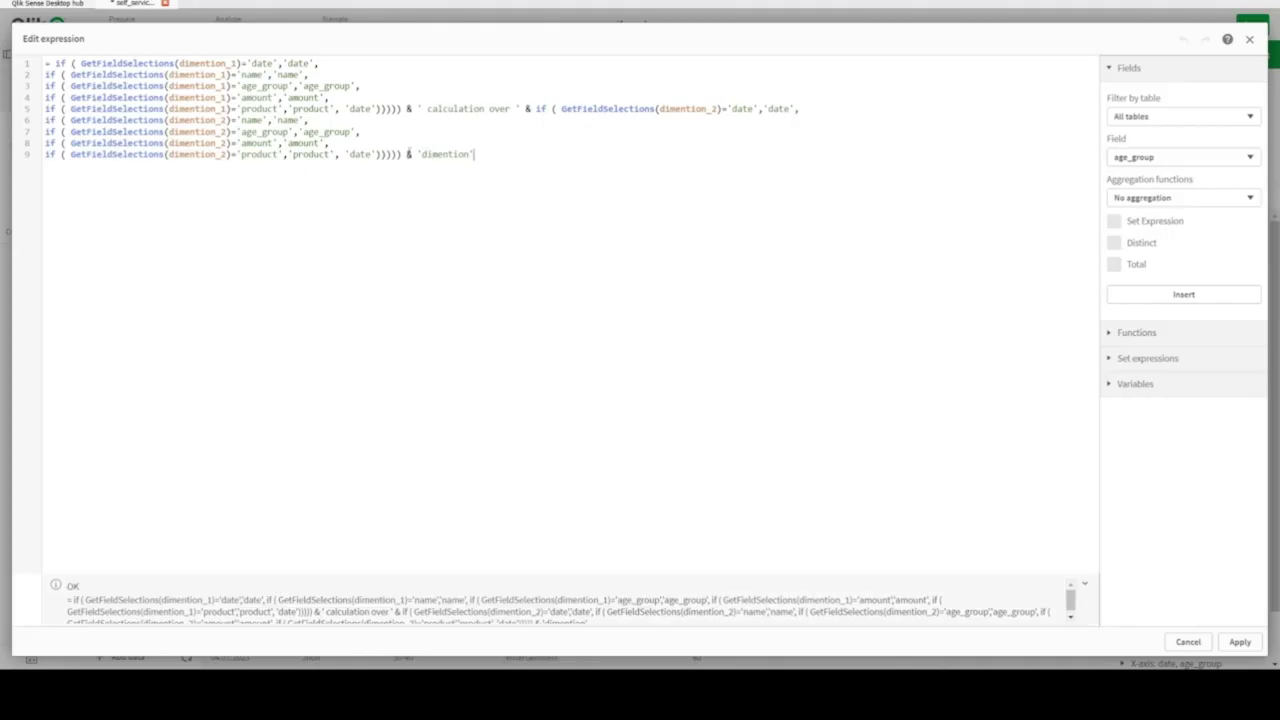
left_click_drag(406, 154, 486, 154)
key("BackSpace")
left_click(1238, 642)
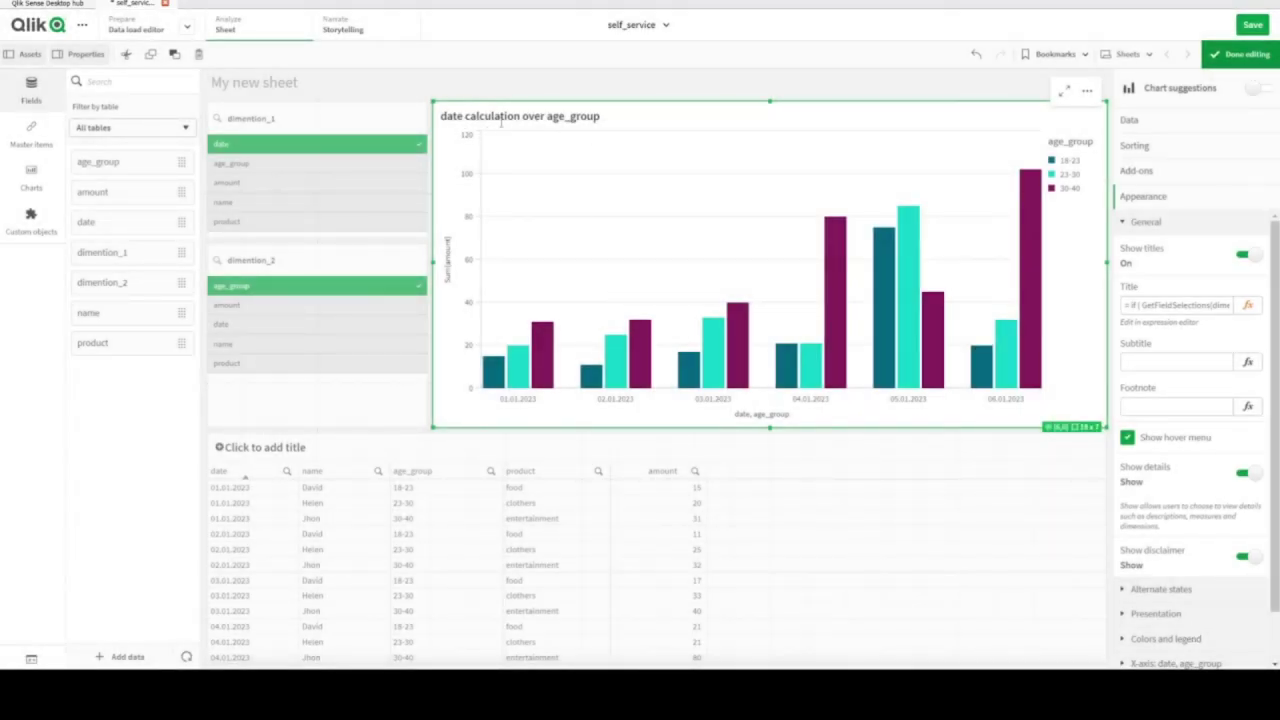
- Finish editing and test the chart title with dimention_1 set to age_group and dimention_2 set to amount
left_click(1214, 60)
left_click(57, 164)
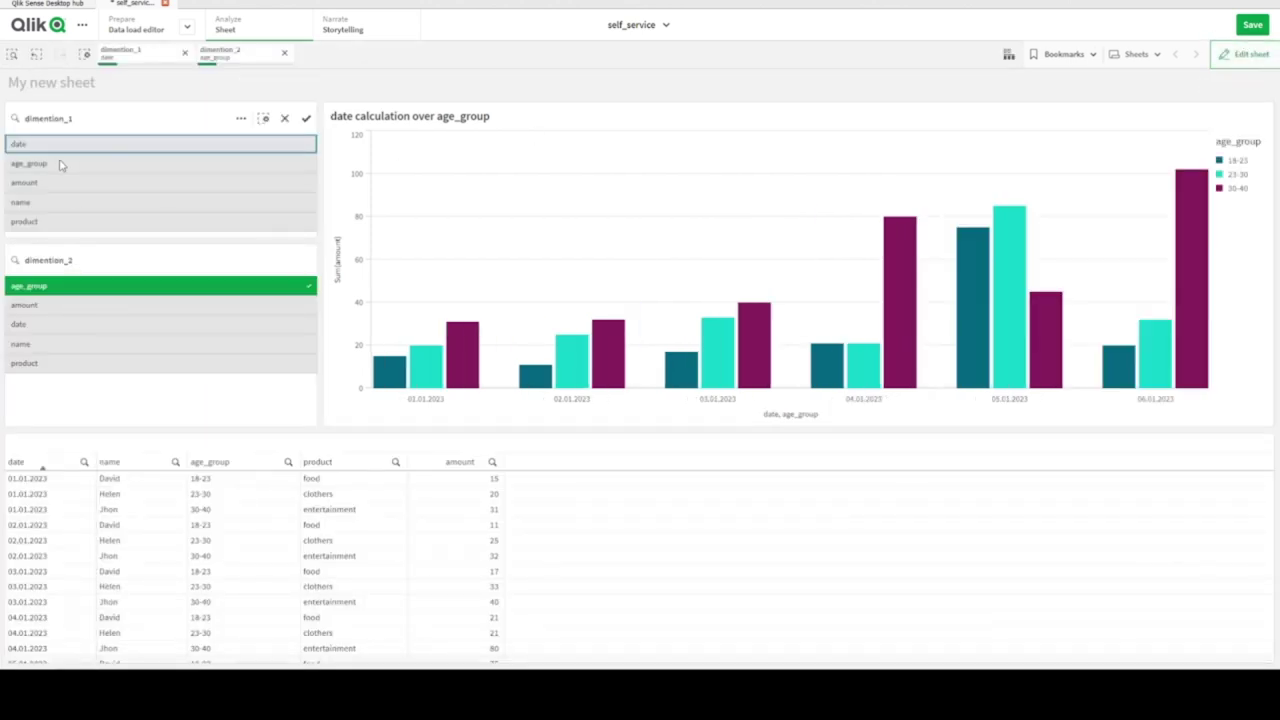
left_click(78, 304)
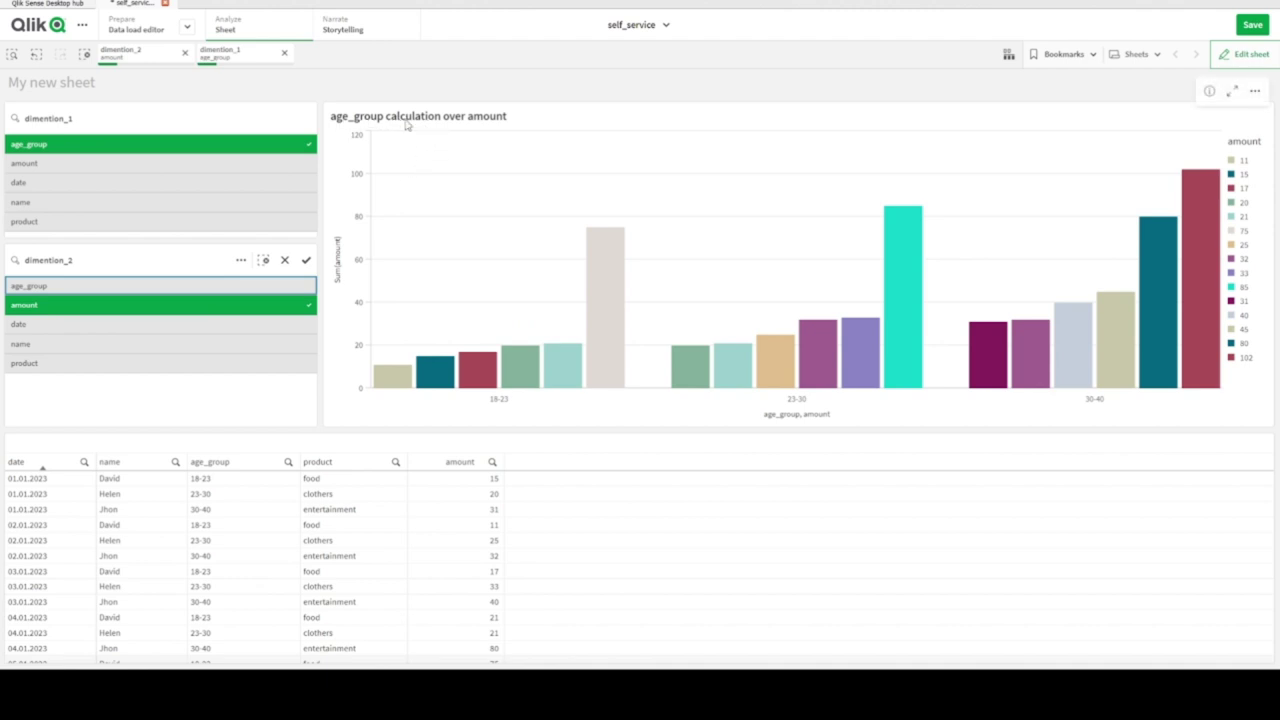